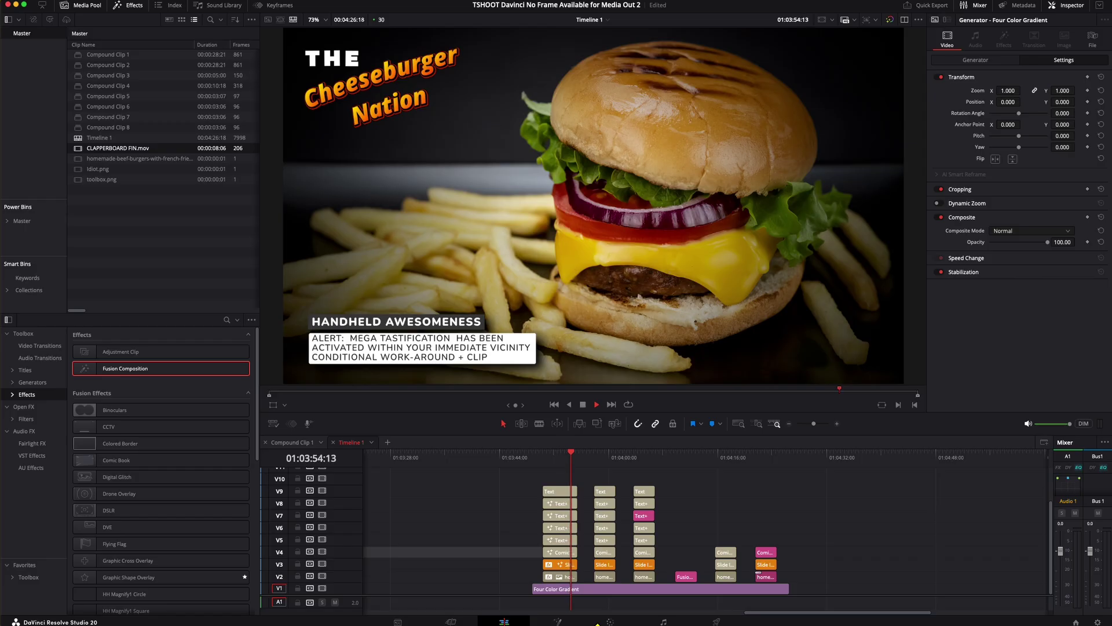
Step: Play through the first stack of titles on the timeline and park the playhead on its last frame, 01:03:55:14
key("space")
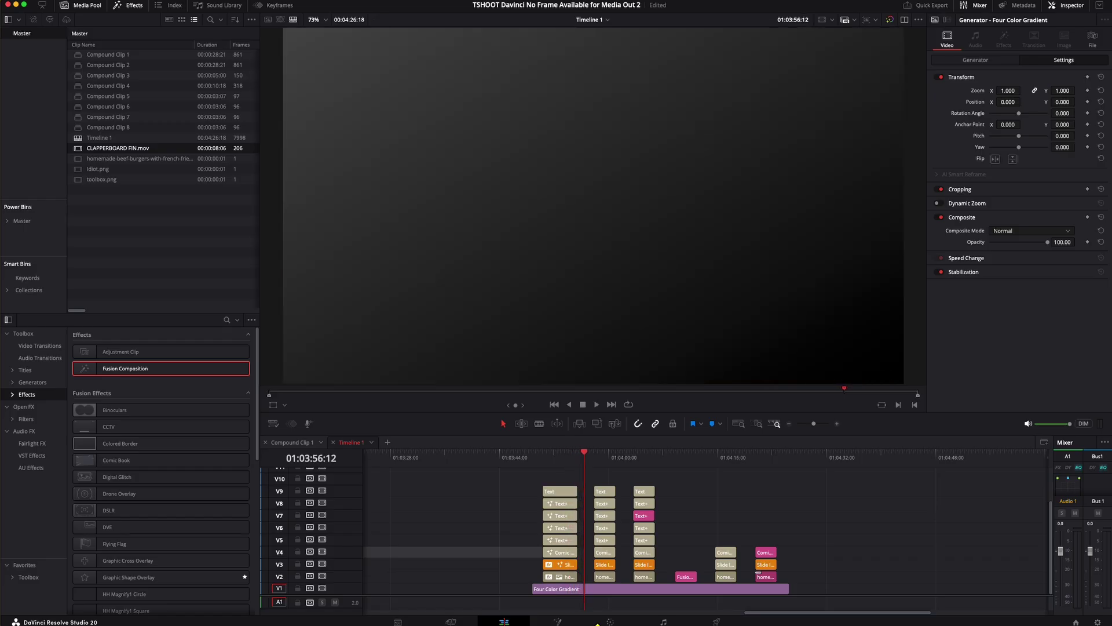
left_click(567, 452)
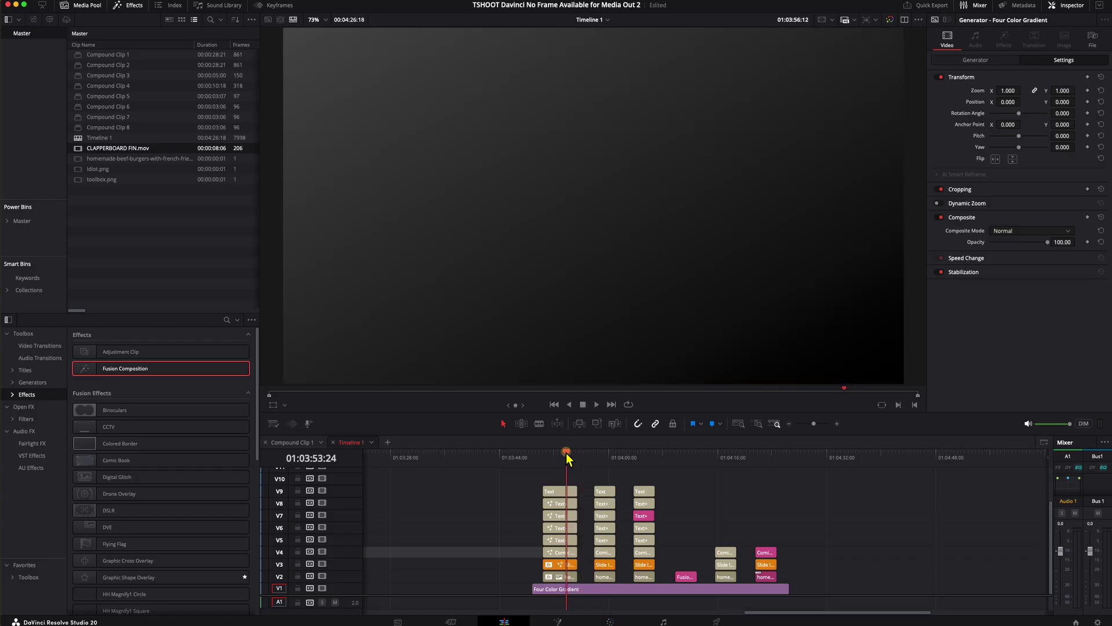
key("space")
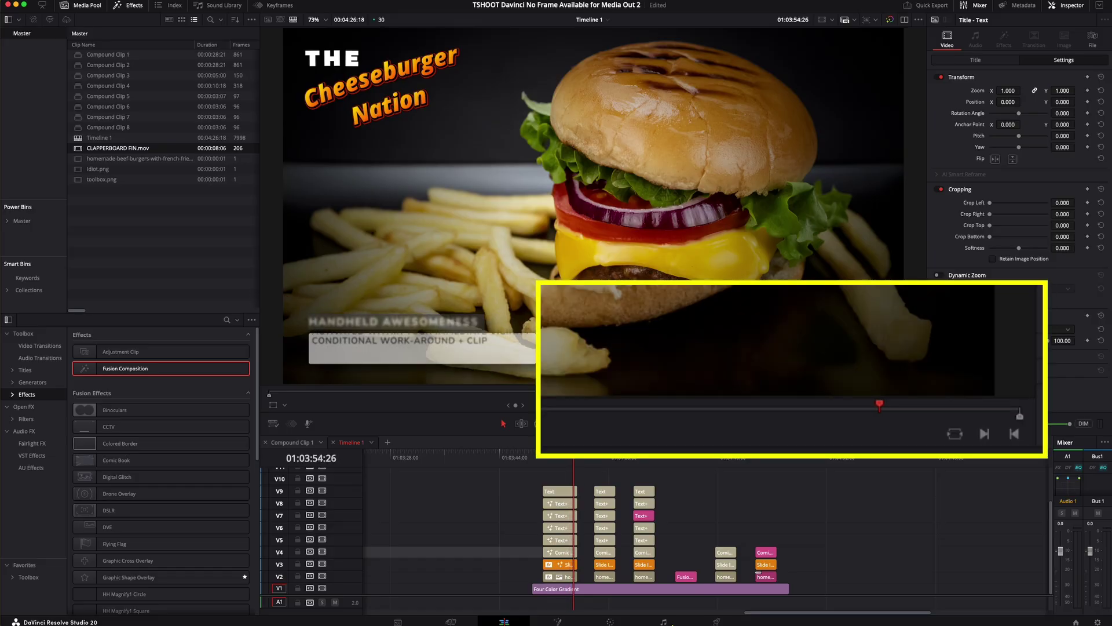
key("space")
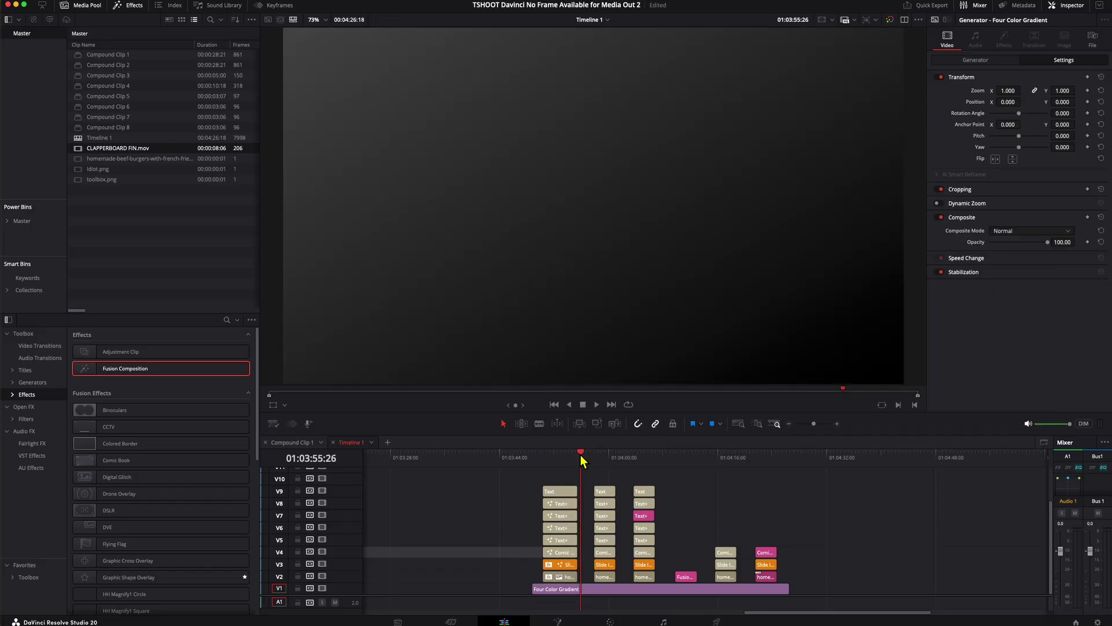
left_click(578, 456)
key("Left")
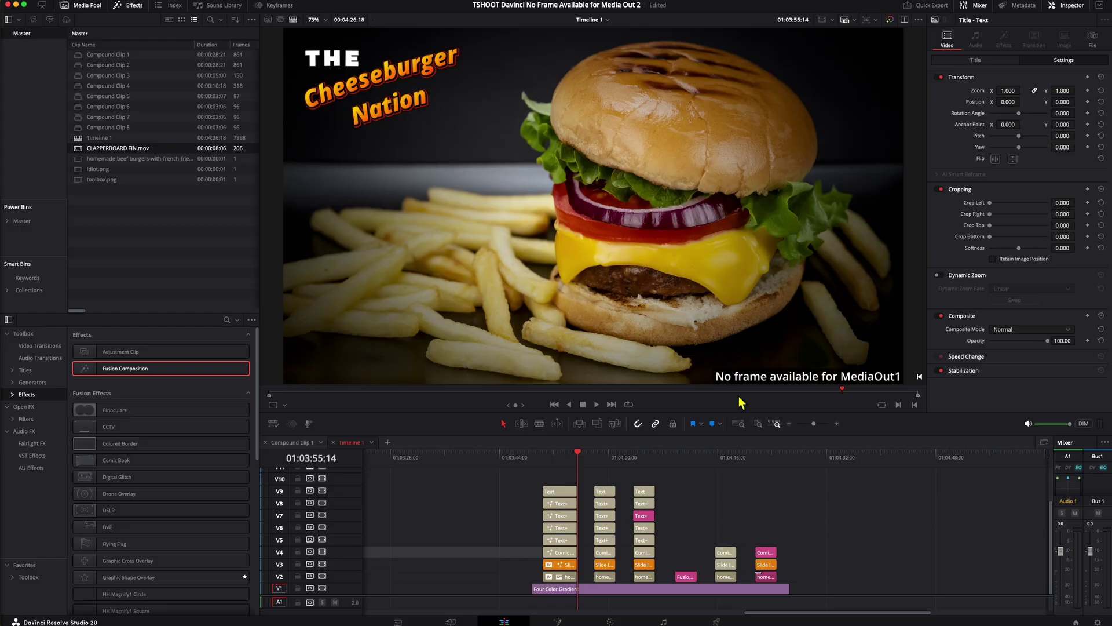
Step: Scrub through the first stack again and compare its last frame with the frame before it
left_click(562, 457)
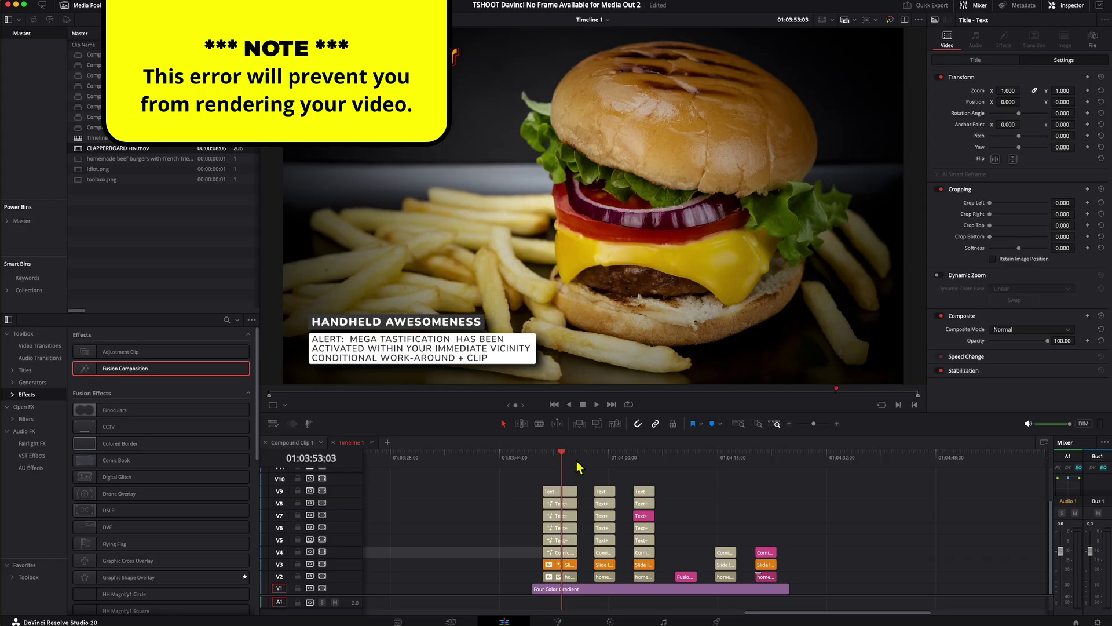
mouse_move(566, 454)
left_mouse_down()
mouse_move(556, 463)
mouse_move(571, 464)
mouse_move(554, 464)
mouse_move(578, 468)
left_mouse_up()
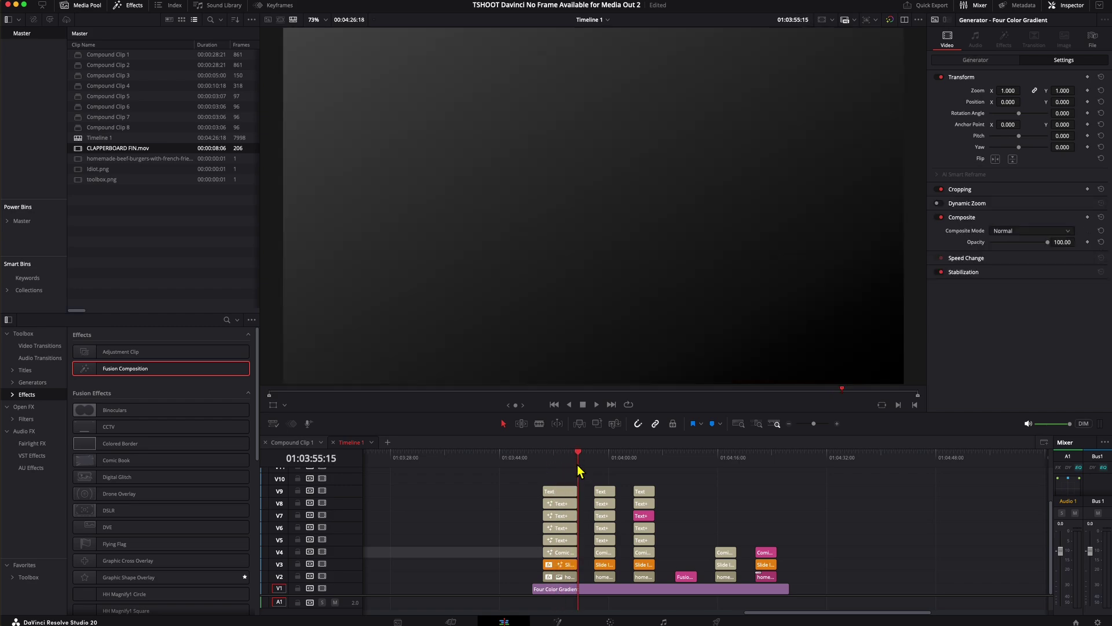
key("Left")
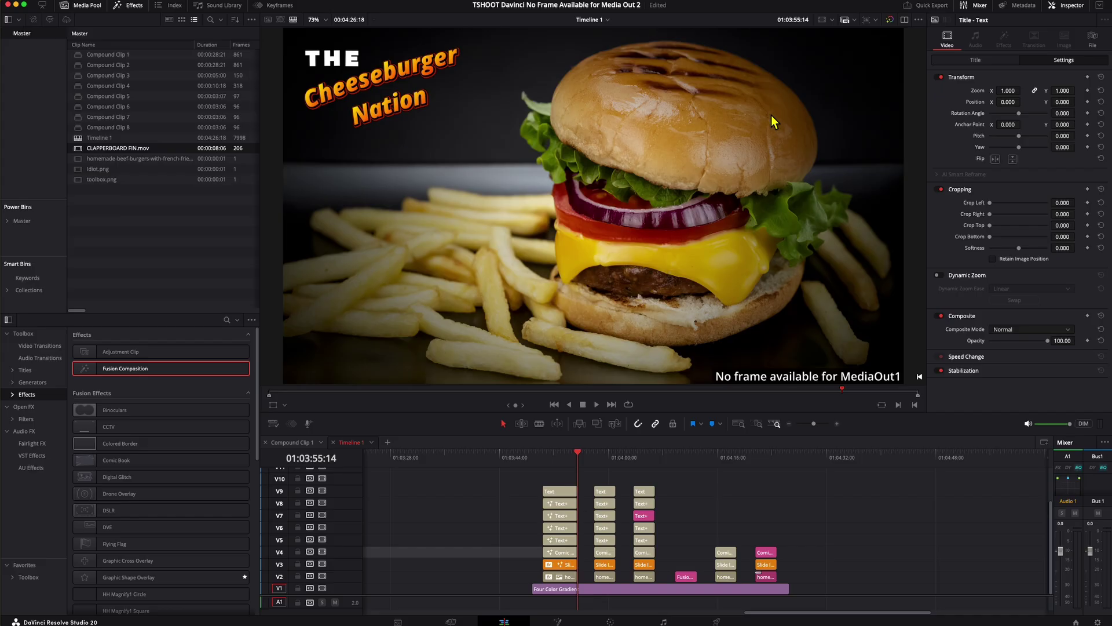
key("Left")
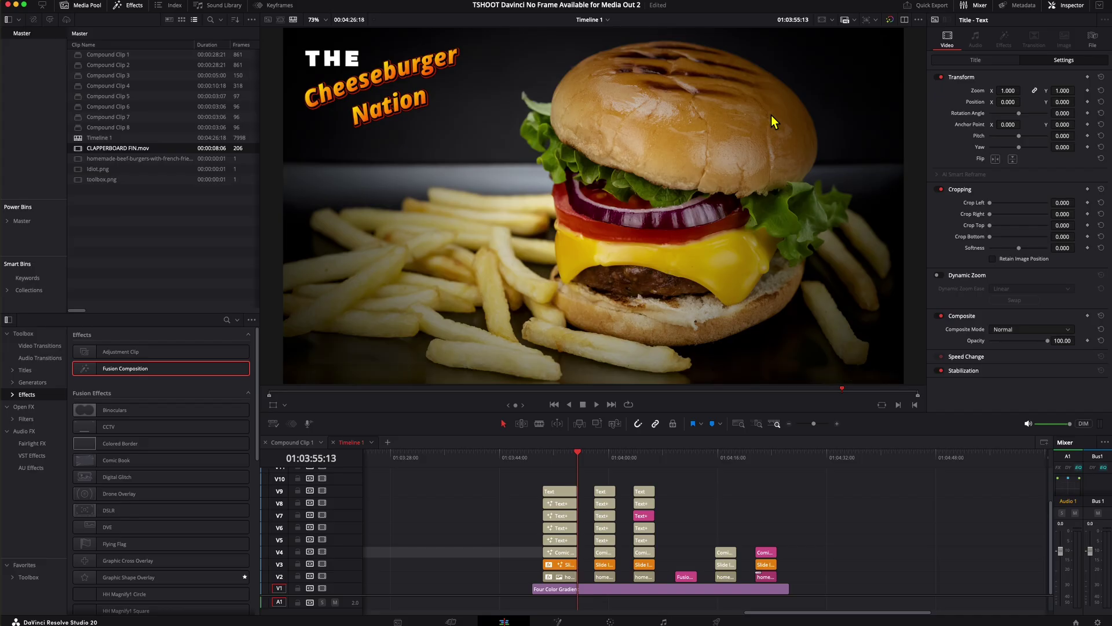
key("Right")
Step: Duplicate the first stack's Slide In and Scroll title onto the empty part of V3 before the stack and save the project
left_click(551, 566)
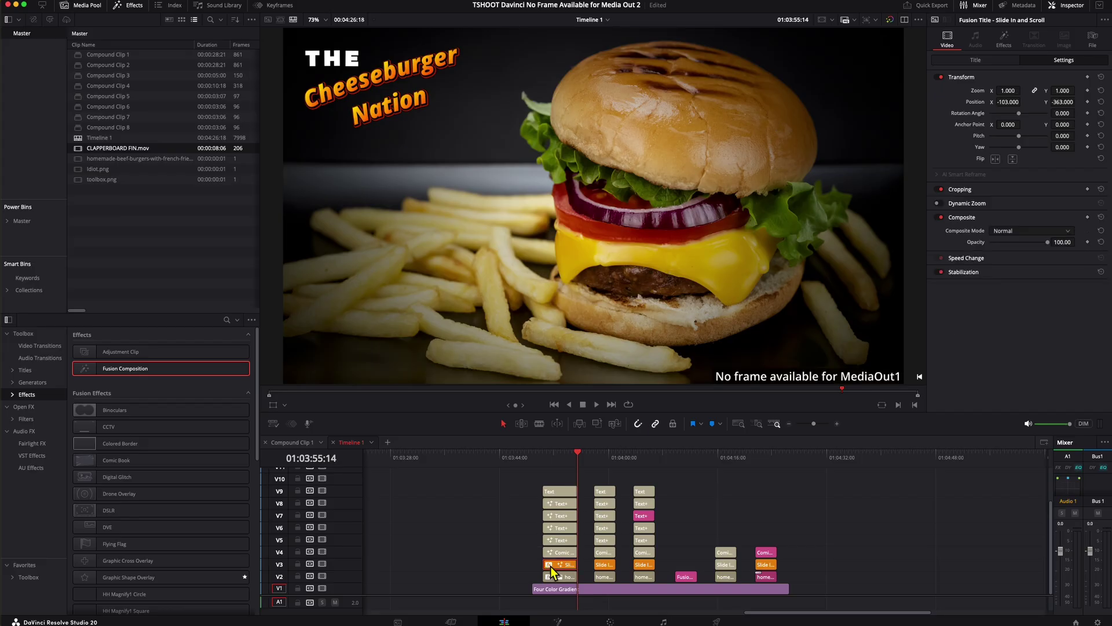
left_click_drag(551, 567, 494, 567)
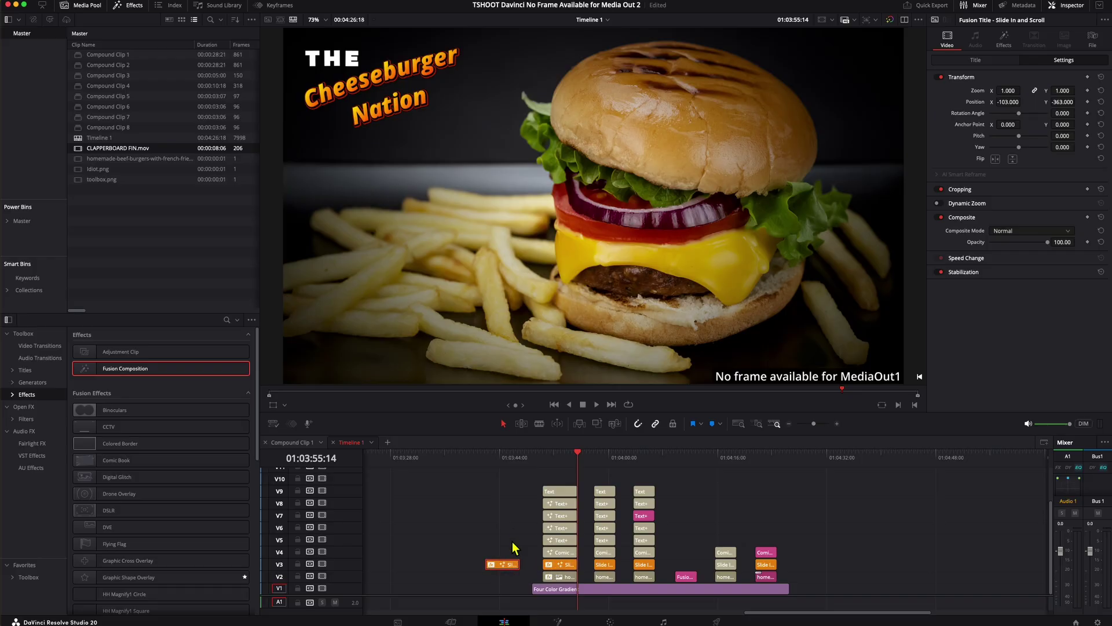
left_click(518, 464)
key("ctrl+s")
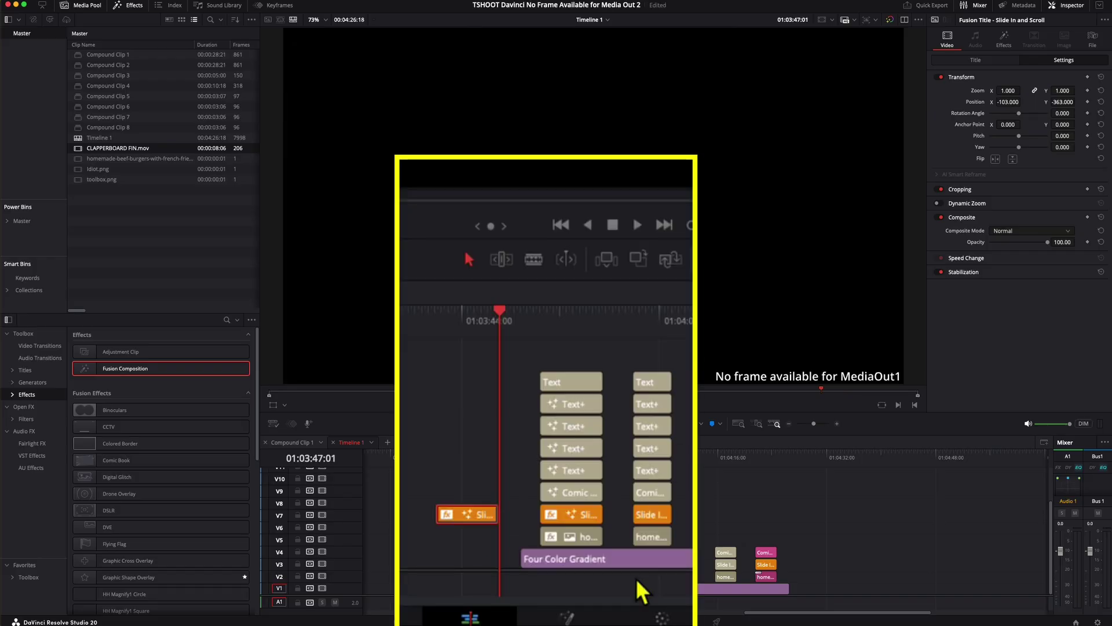
Step: Convert the duplicated title into a new compound clip, keeping the default name and start timecode
right_click(449, 518)
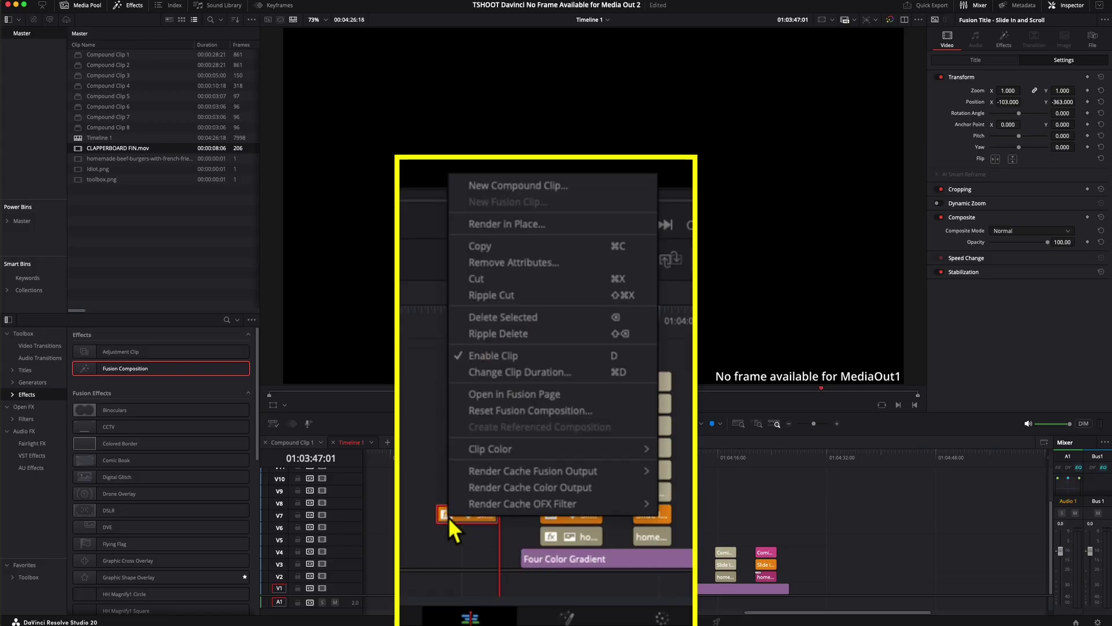
left_click(497, 185)
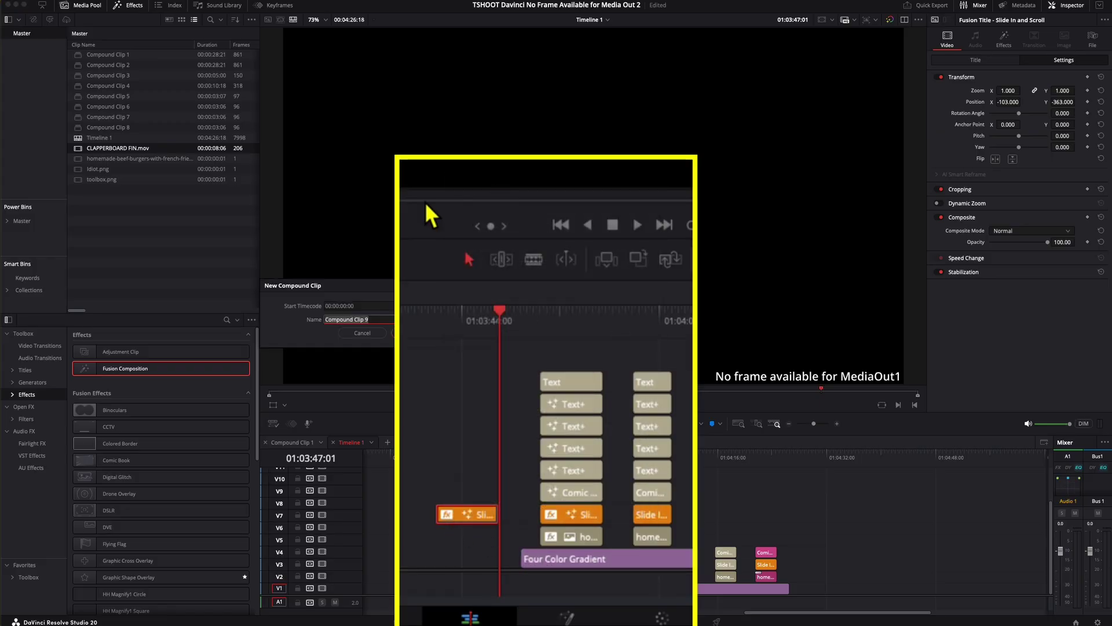
left_click(413, 333)
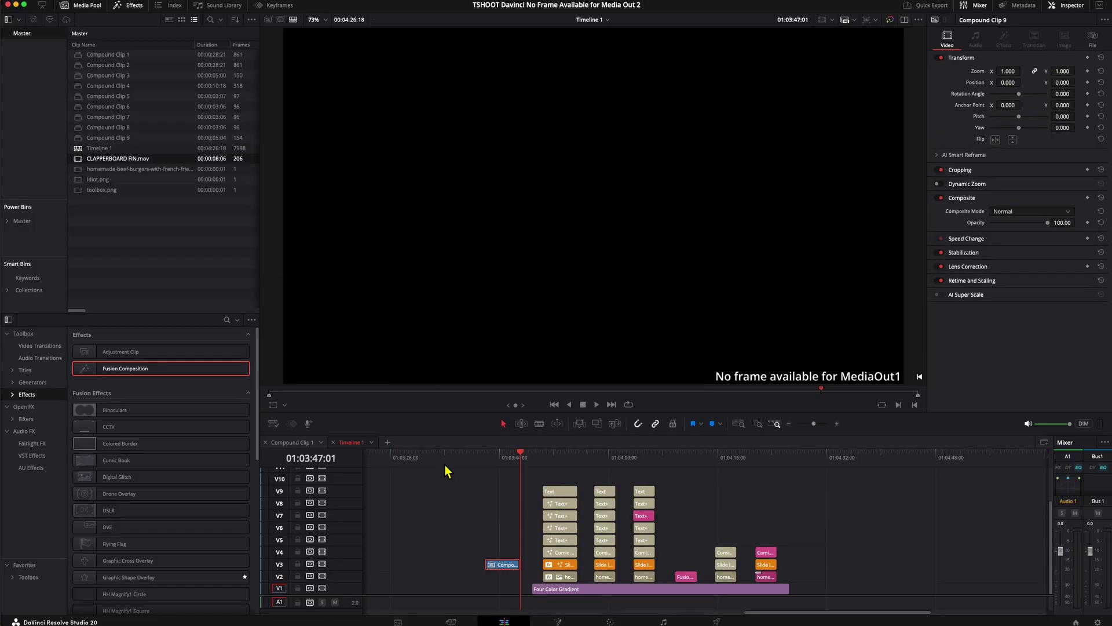
Step: Split the compound clip at 01:03:47:01, its last frame, and delete the one-frame piece
scroll(506, 571, "up", 5, "alt")
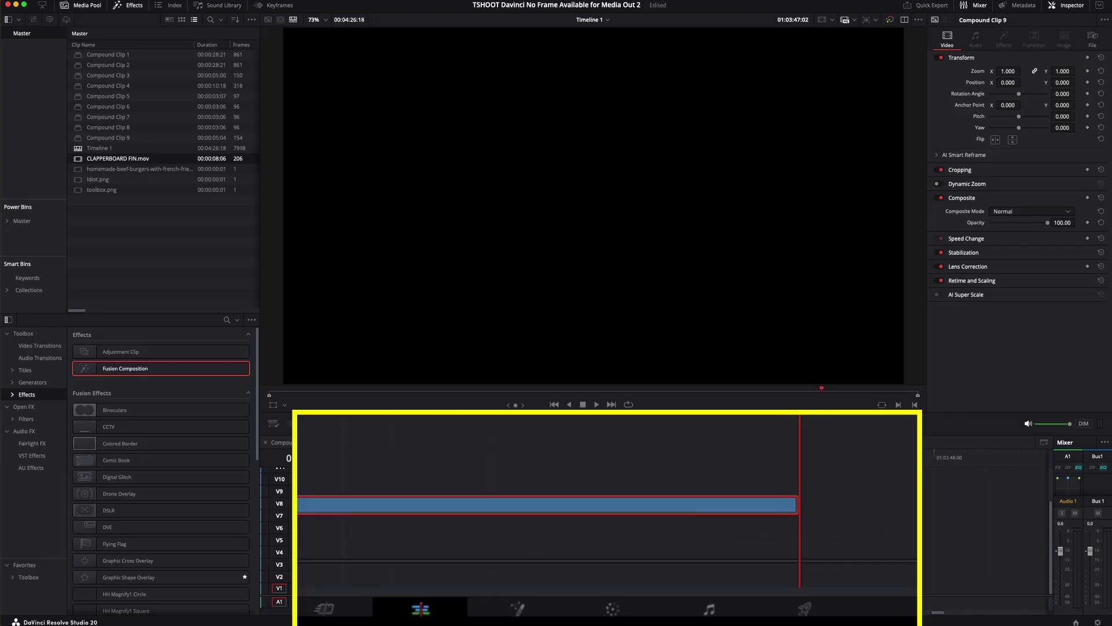
key("Left")
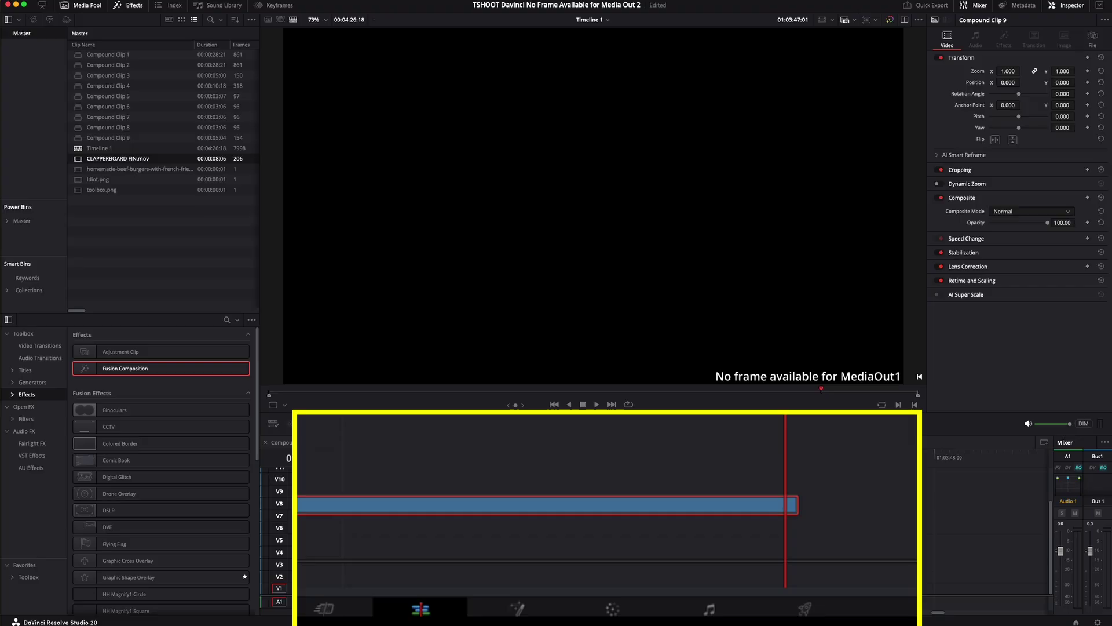
key("super+b")
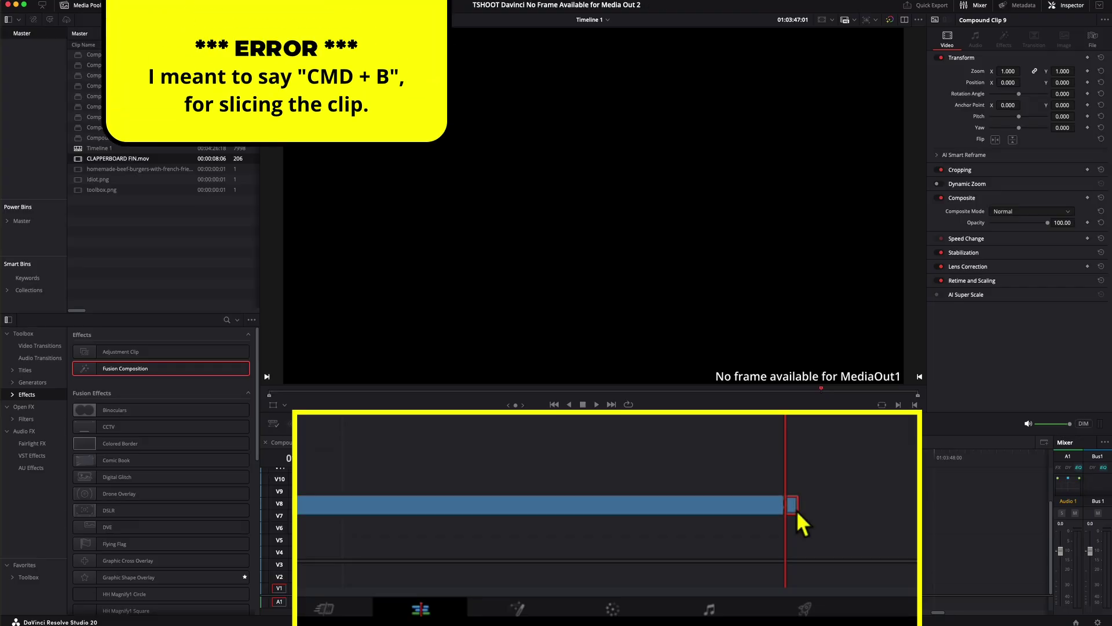
key("Left")
key("Left")
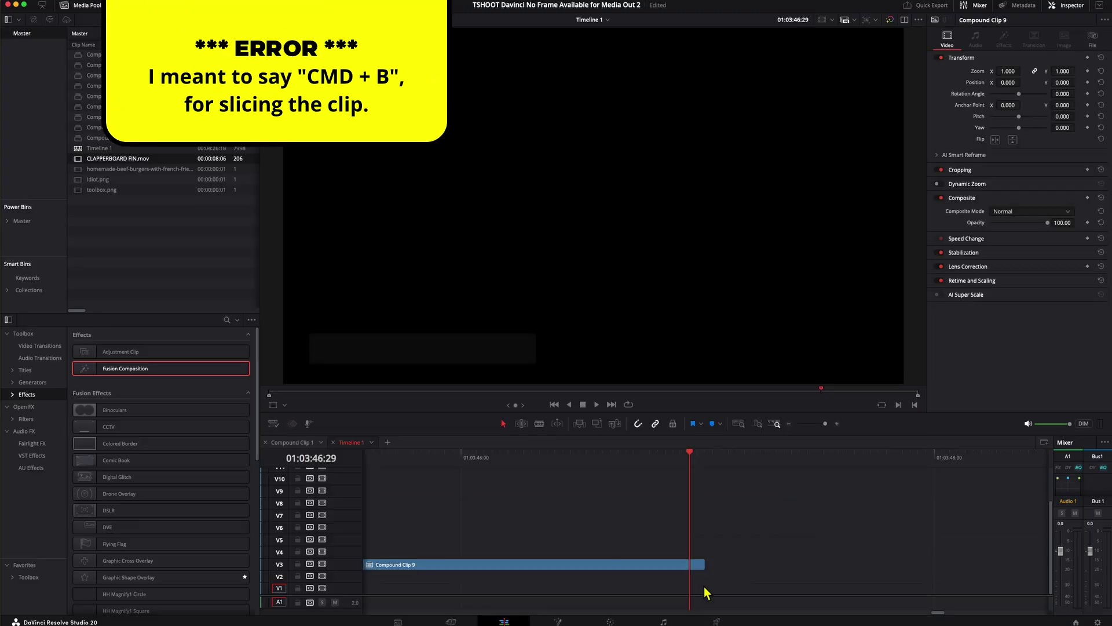
Step: Replace the first stack's Slide In and Scroll title on V3 with the trimmed compound clip and play the stack back
scroll(706, 592, "down", 6)
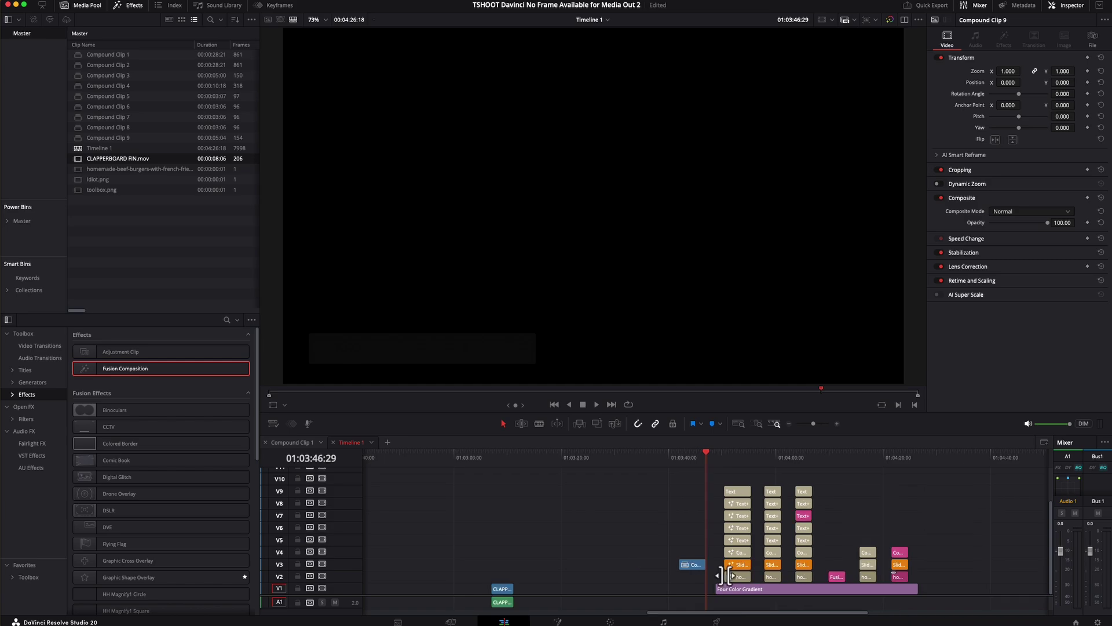
mouse_move(730, 565)
left_mouse_down()
mouse_move(629, 565)
mouse_move(731, 567)
left_mouse_up()
key("space")
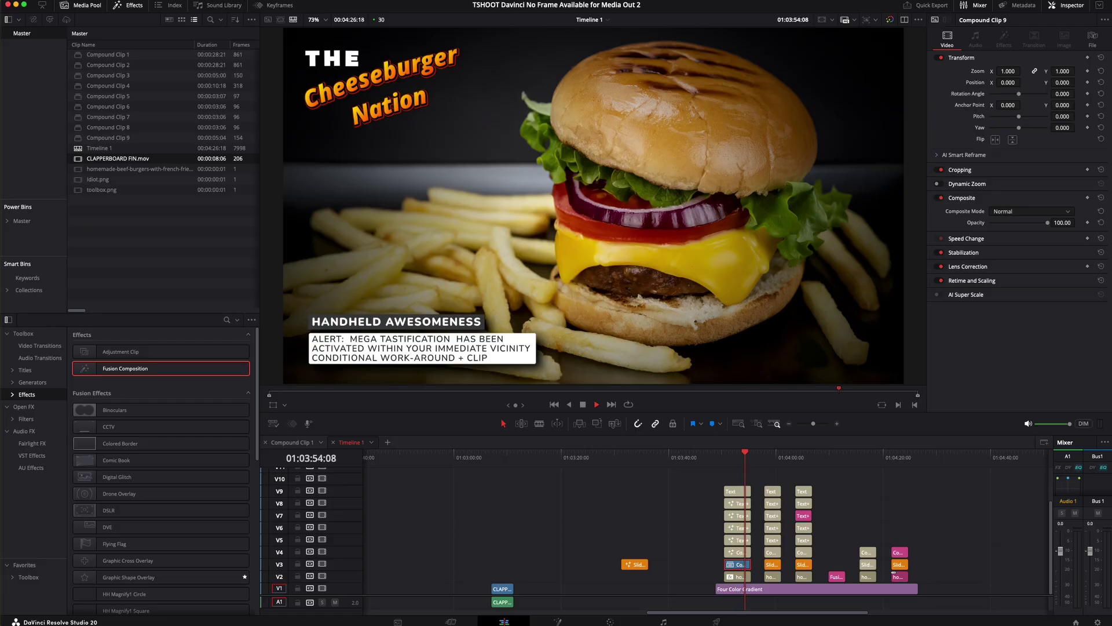
key("space")
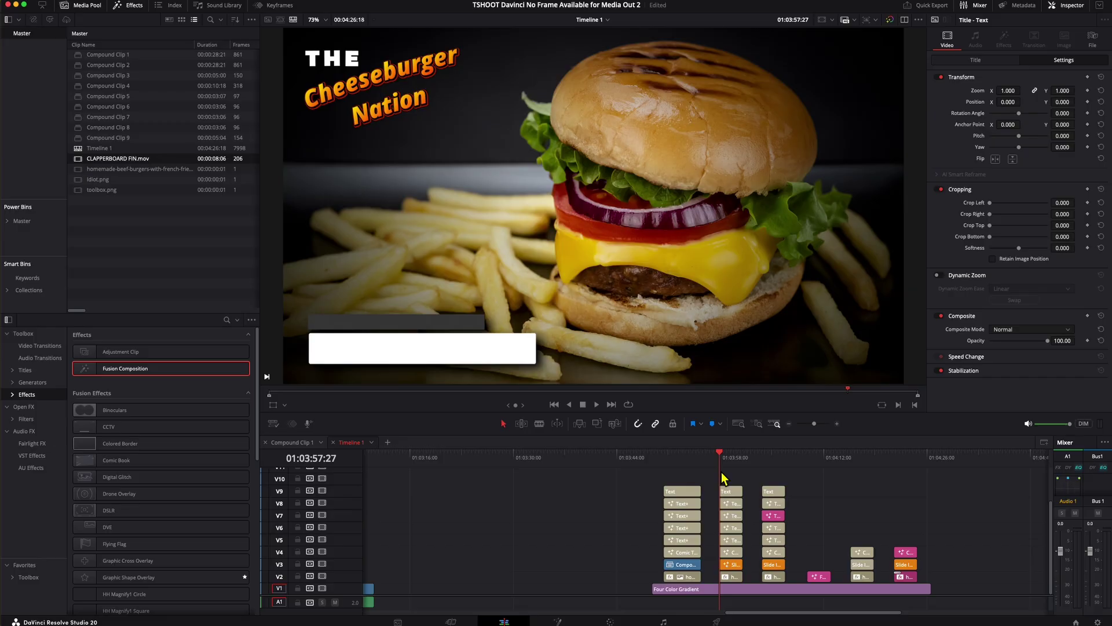
Step: Play the second stack, and examine the end of the first stack's compound clip frame by frame around 01:03:55:14
key("space")
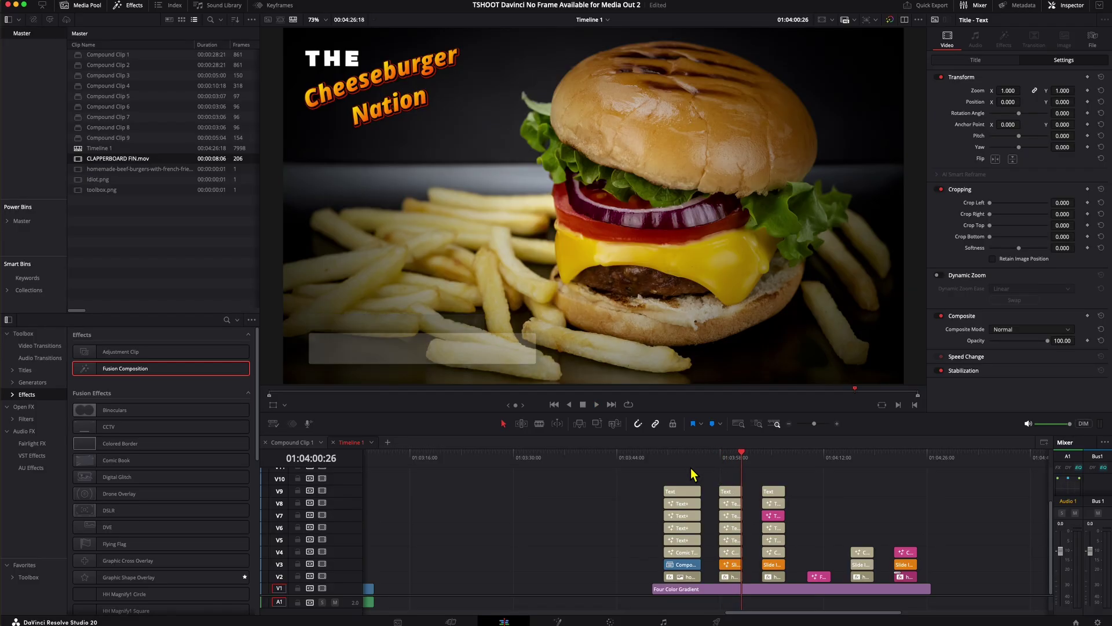
key("space")
scroll(694, 521, "up", 5)
scroll(697, 574, "up", 2)
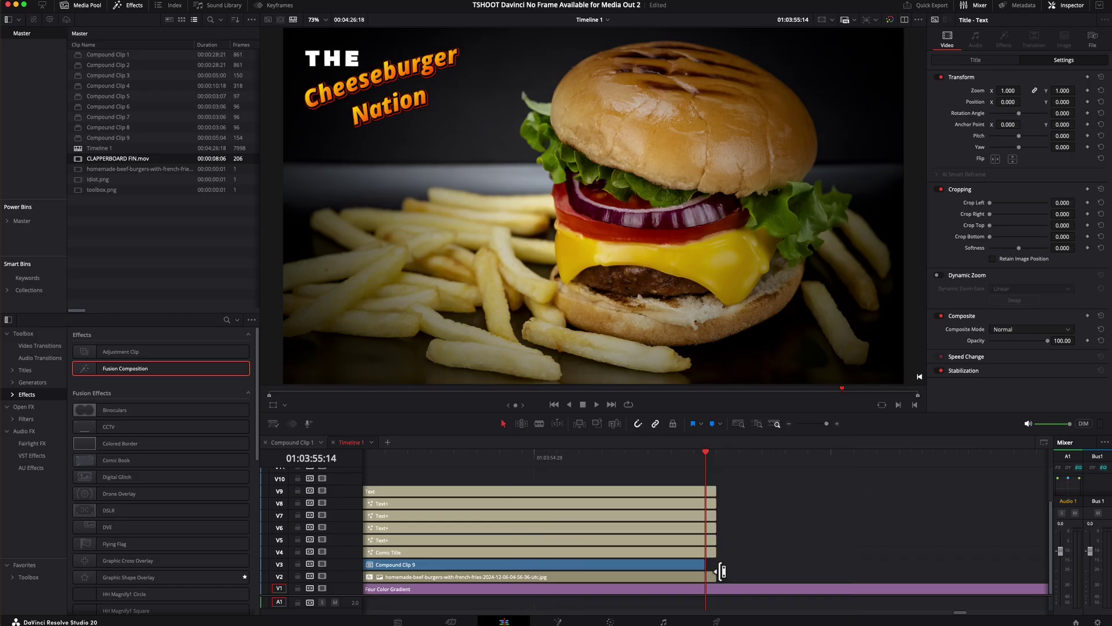
scroll(718, 567, "down", 2)
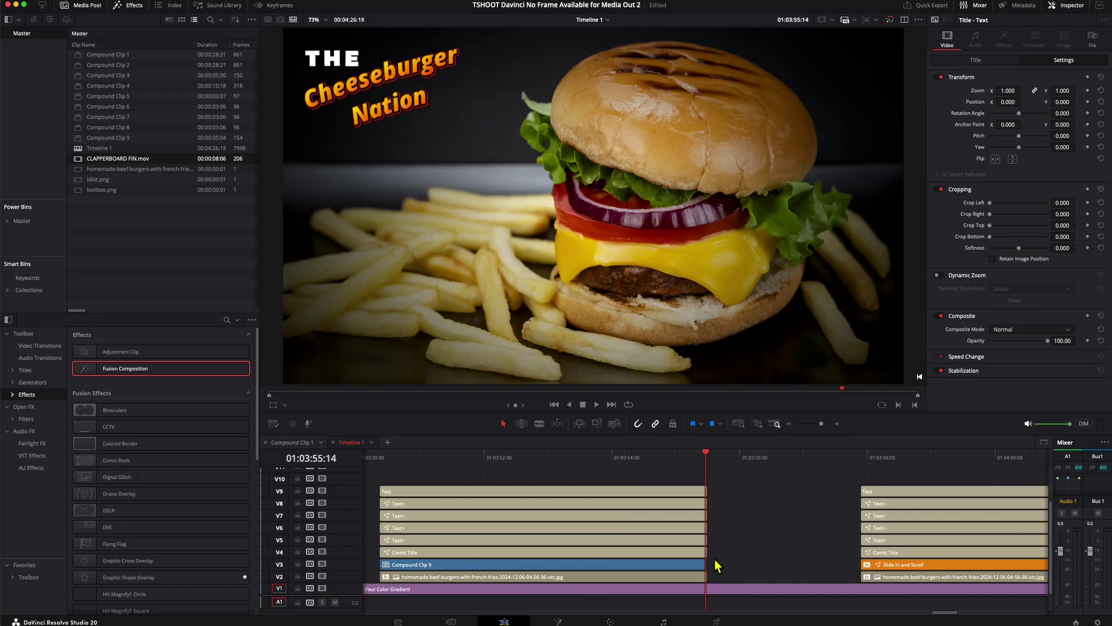
scroll(717, 566, "down", 5)
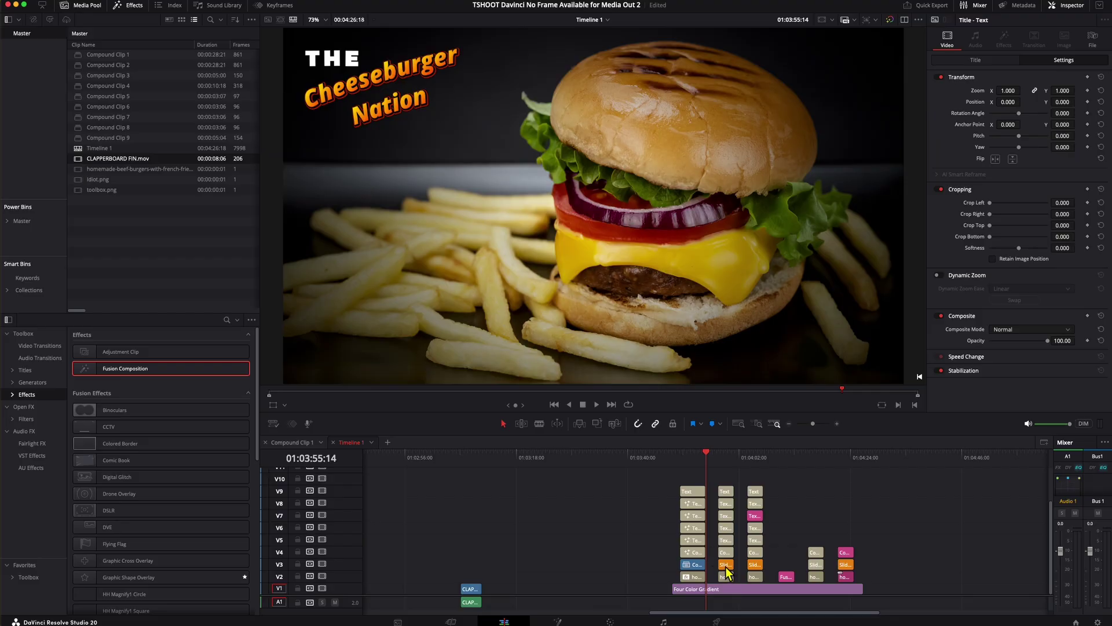
Step: Park the playhead on the second stack's last frame, 01:04:01:02, and select its Slide In and Scroll title on V3
left_click_drag(726, 467, 732, 460)
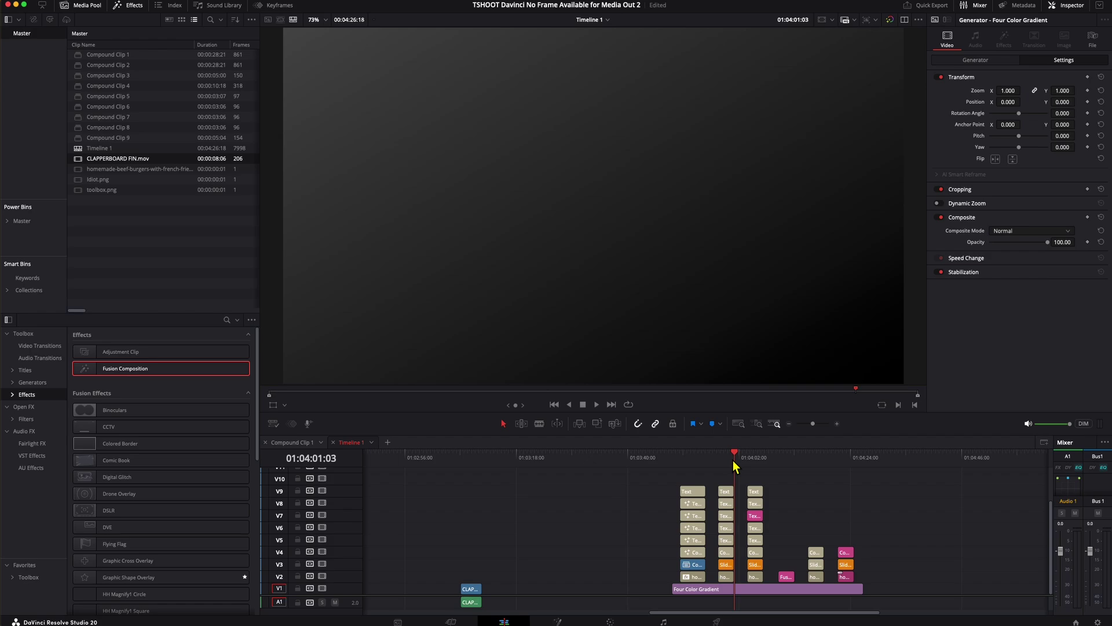
key("Left")
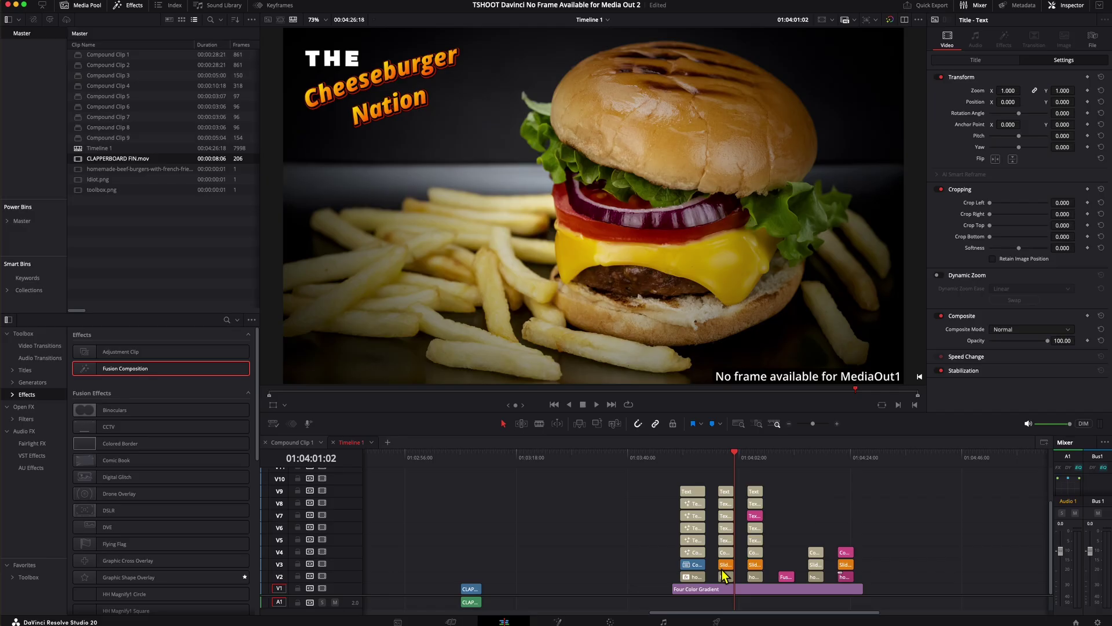
scroll(723, 575, "up", 3)
left_click(684, 565)
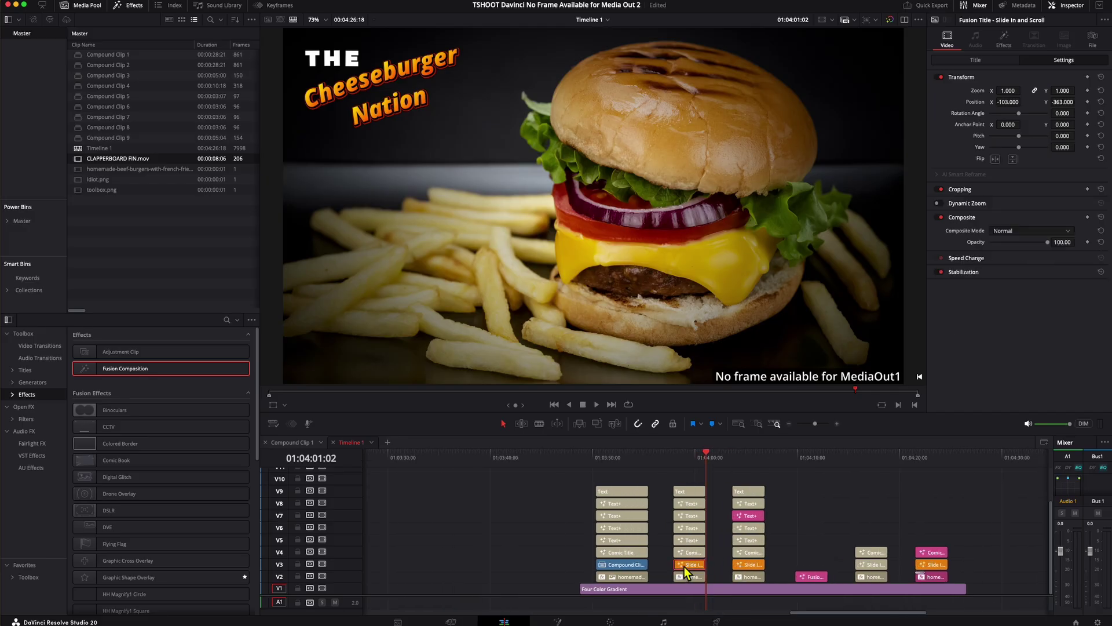
Step: Extend the end of the second stack's Slide In and Scroll title by one frame to 01:04:01:04 and check the added frame
scroll(701, 562, "up", 5)
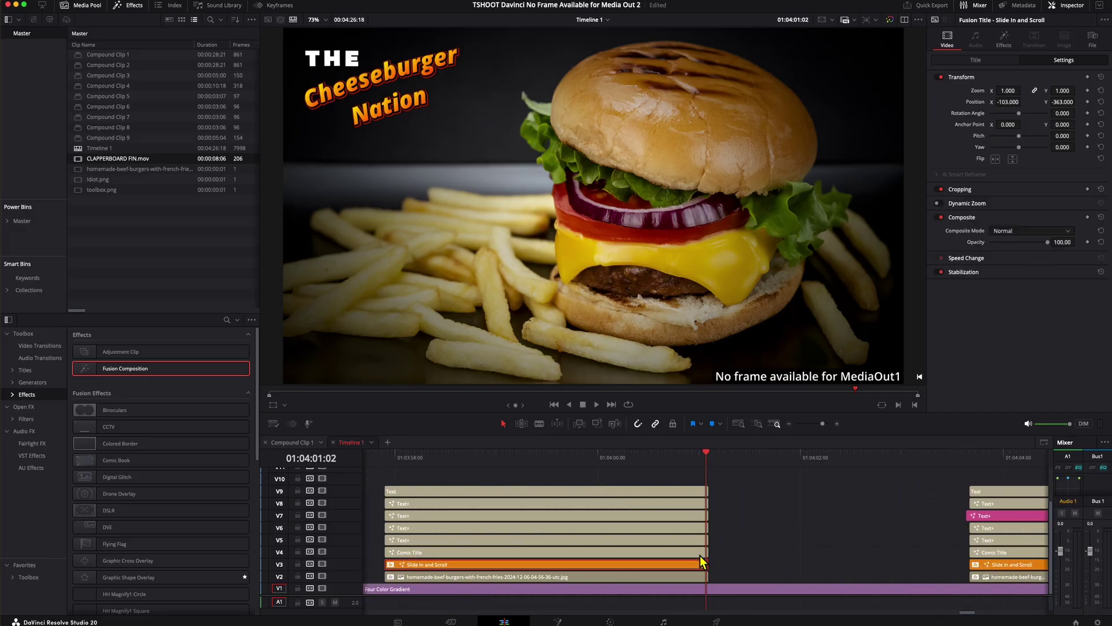
scroll(702, 559, "up", 4)
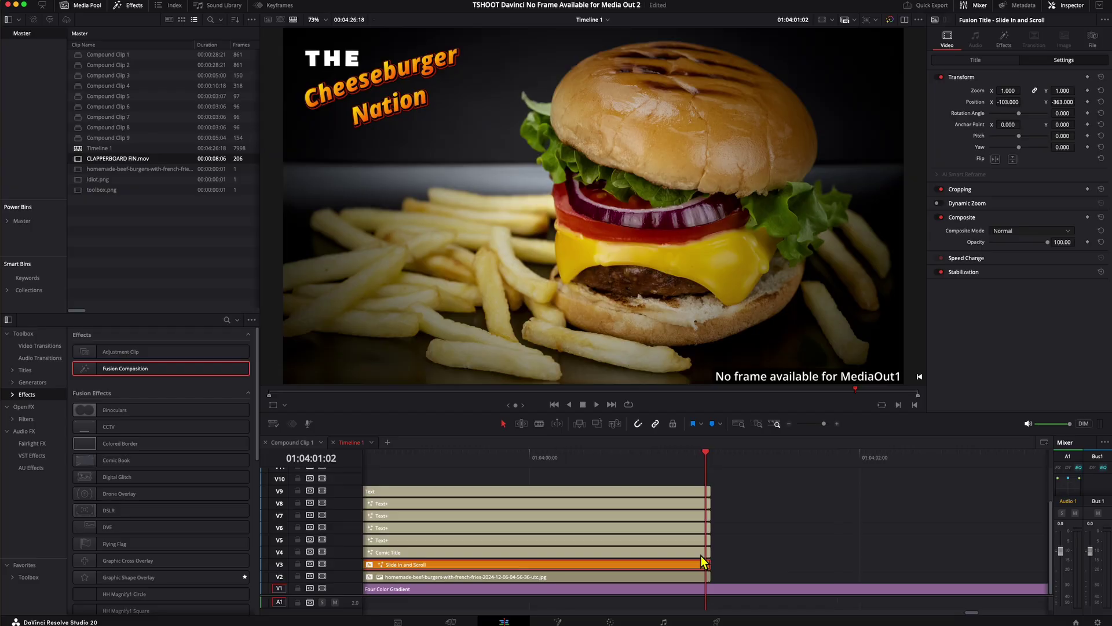
left_click(716, 460)
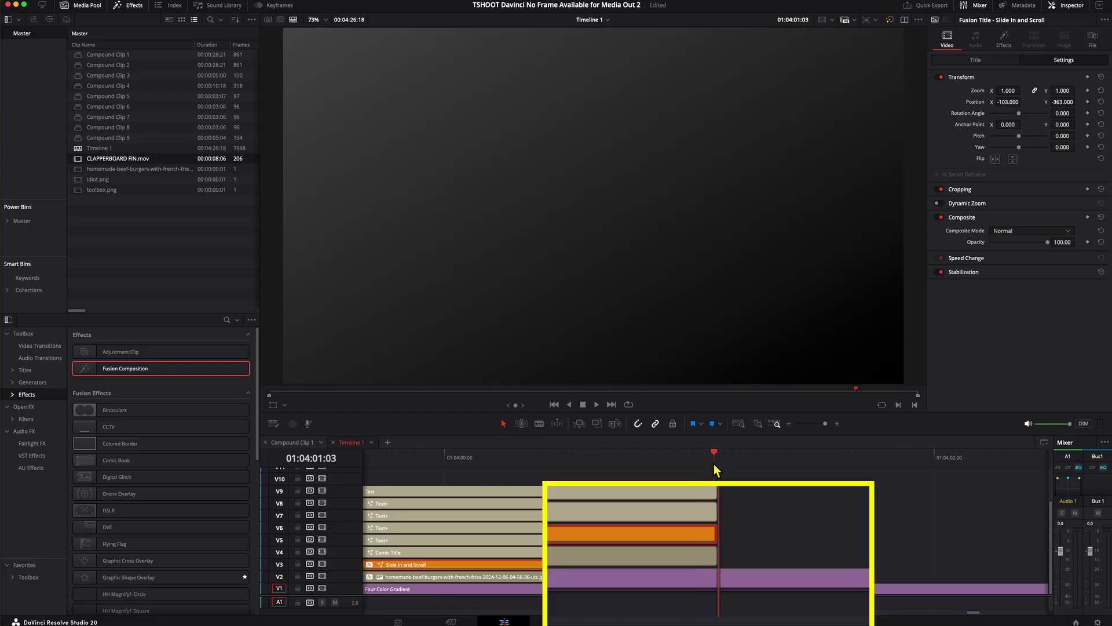
key("Right")
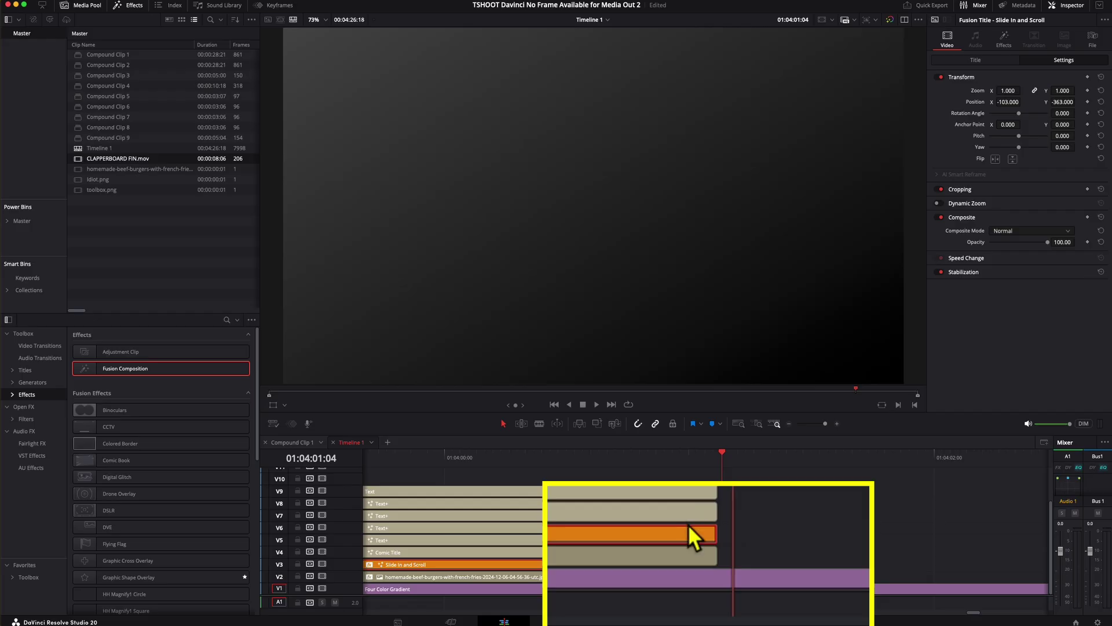
left_click_drag(708, 531, 735, 532)
left_click(703, 569)
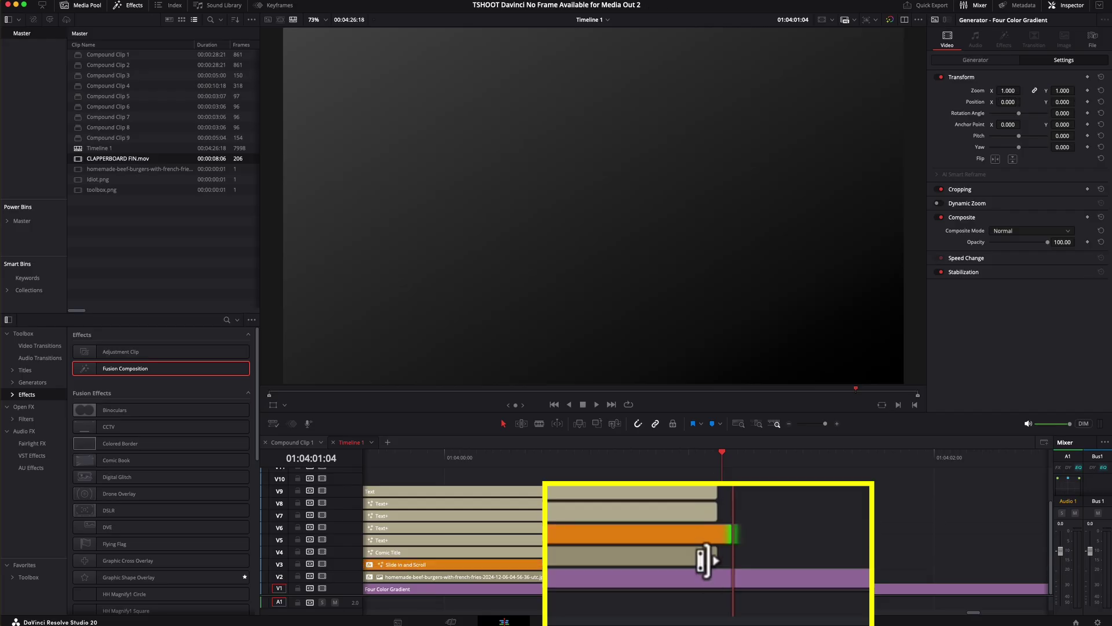
key("Left")
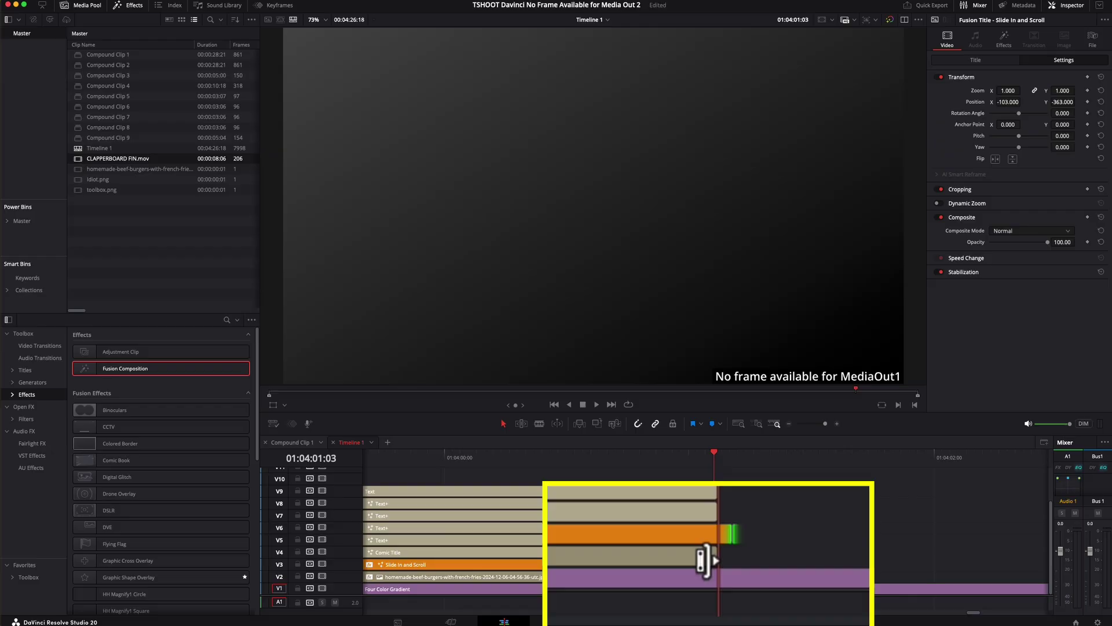
Step: Compare frames 01:04:01:02 and 01:04:01:03, and convert the second stack's extended Slide In and Scroll title on V3 into a compound clip
key("Left")
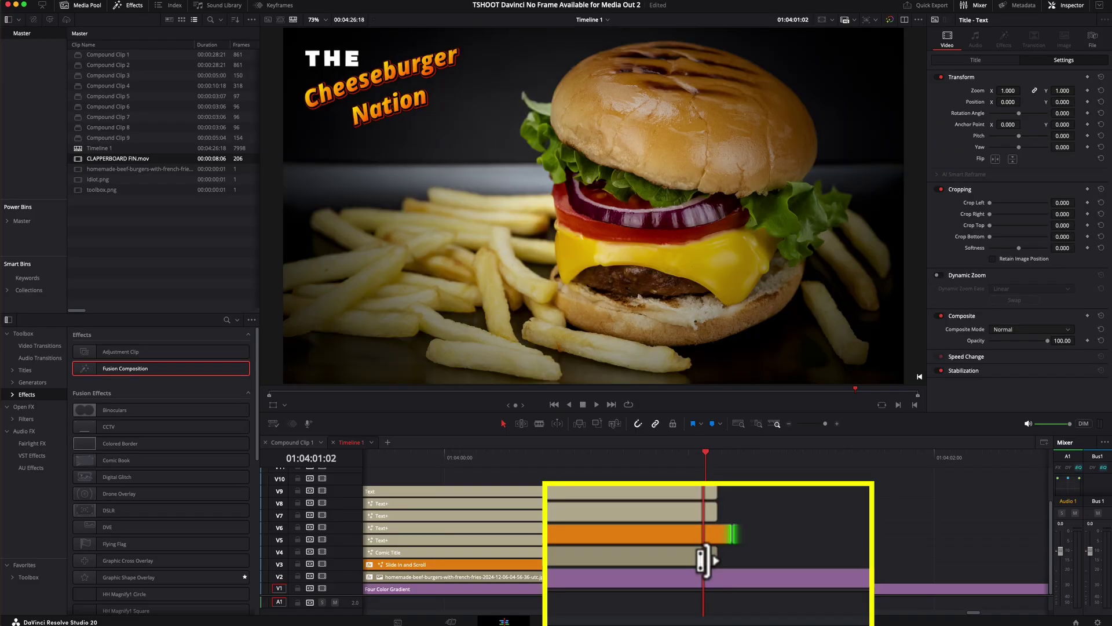
key("Right")
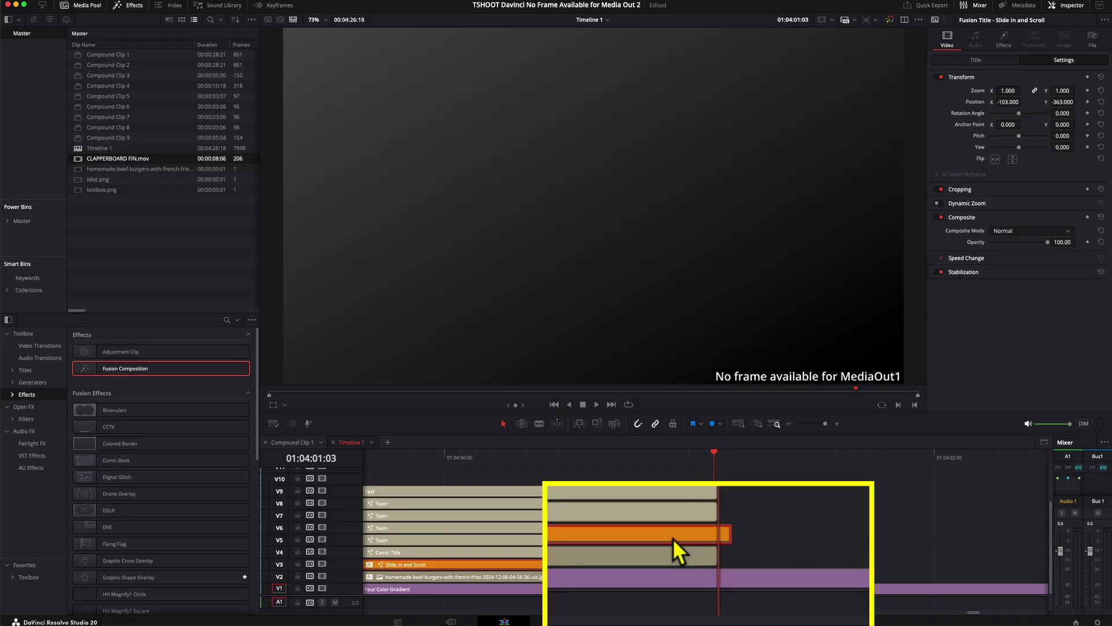
right_click(672, 538)
left_click(724, 387)
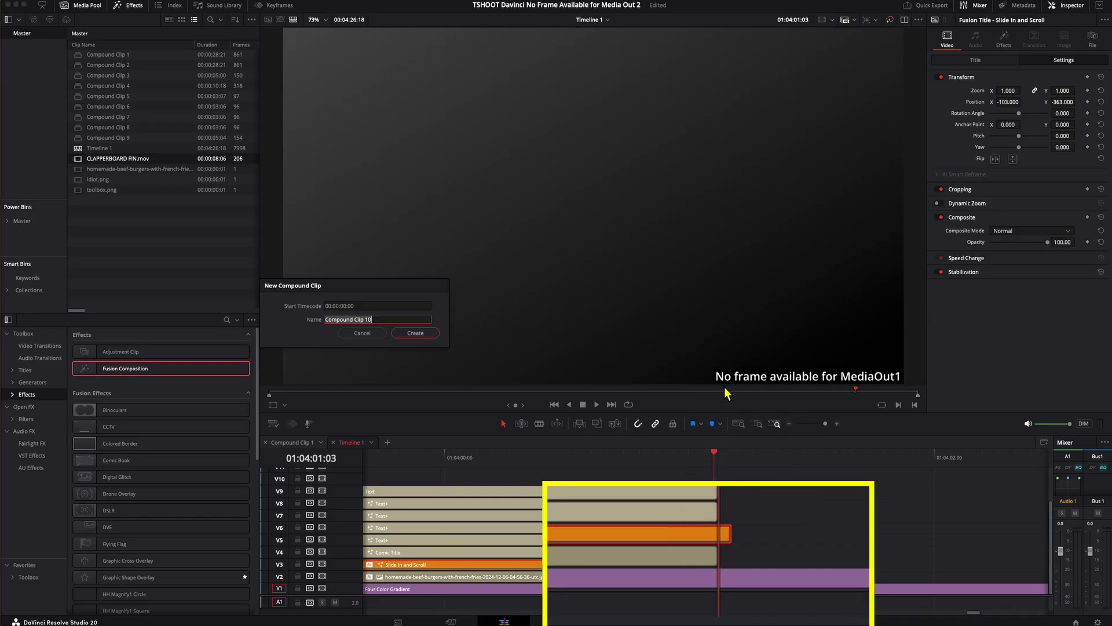
left_click(413, 333)
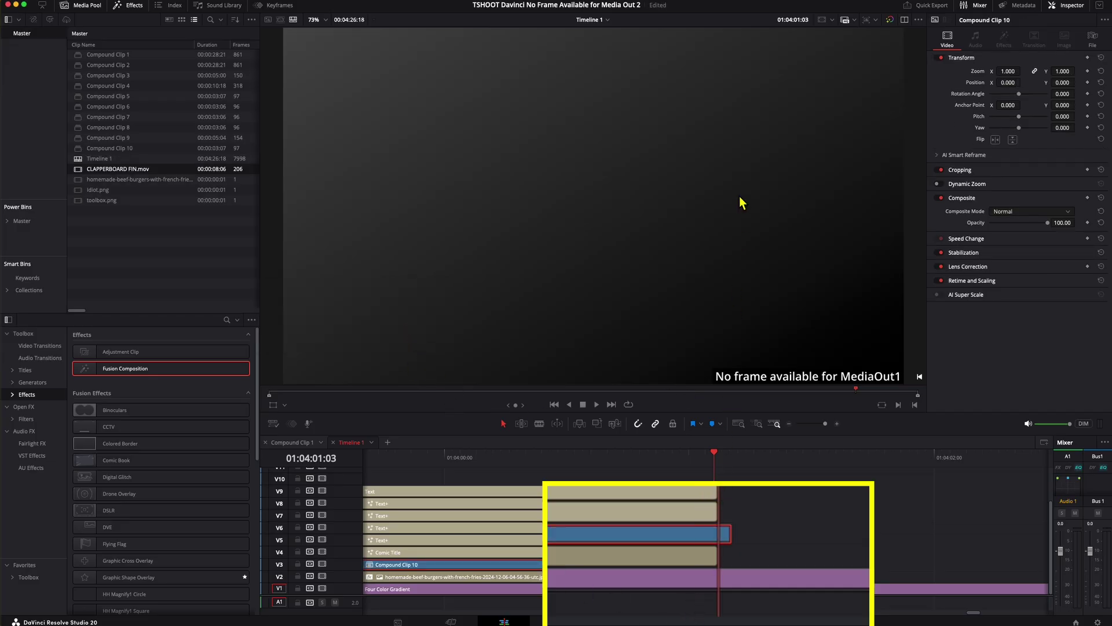
Step: Split the second stack's compound clip at 01:04:01:03, delete the extra piece after the split, and check frame 01:04:01:02
key("super+b")
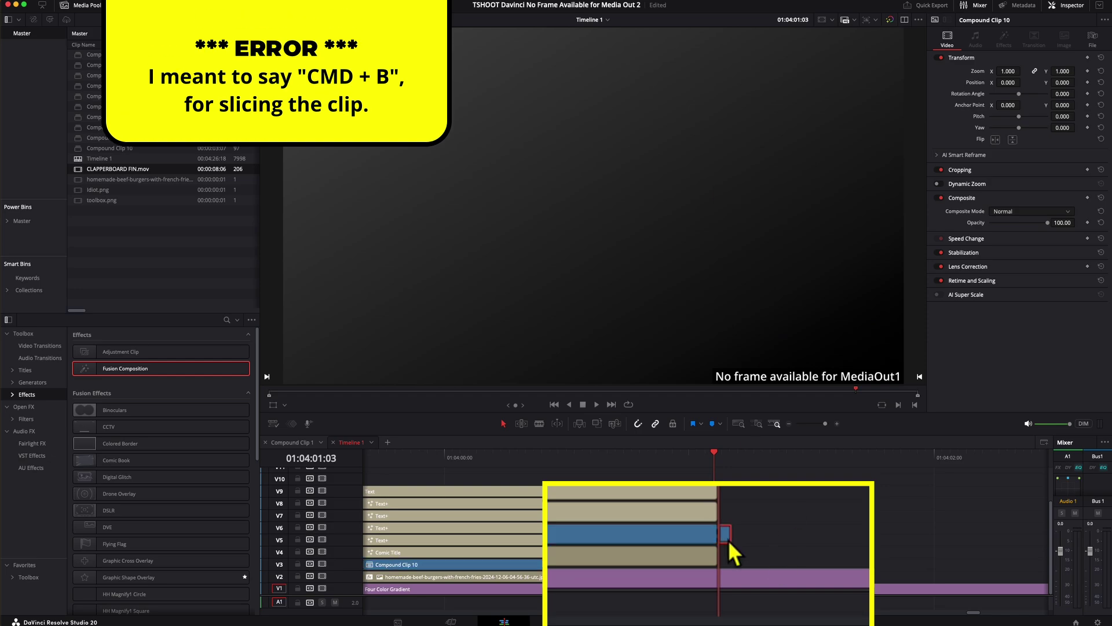
key("BackSpace")
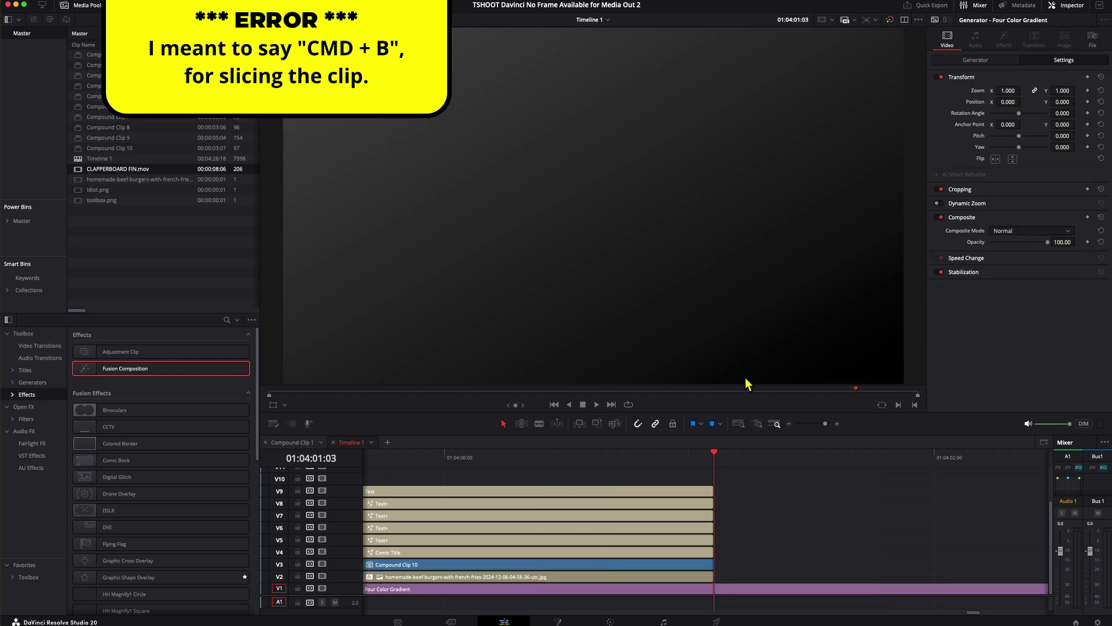
key("Left")
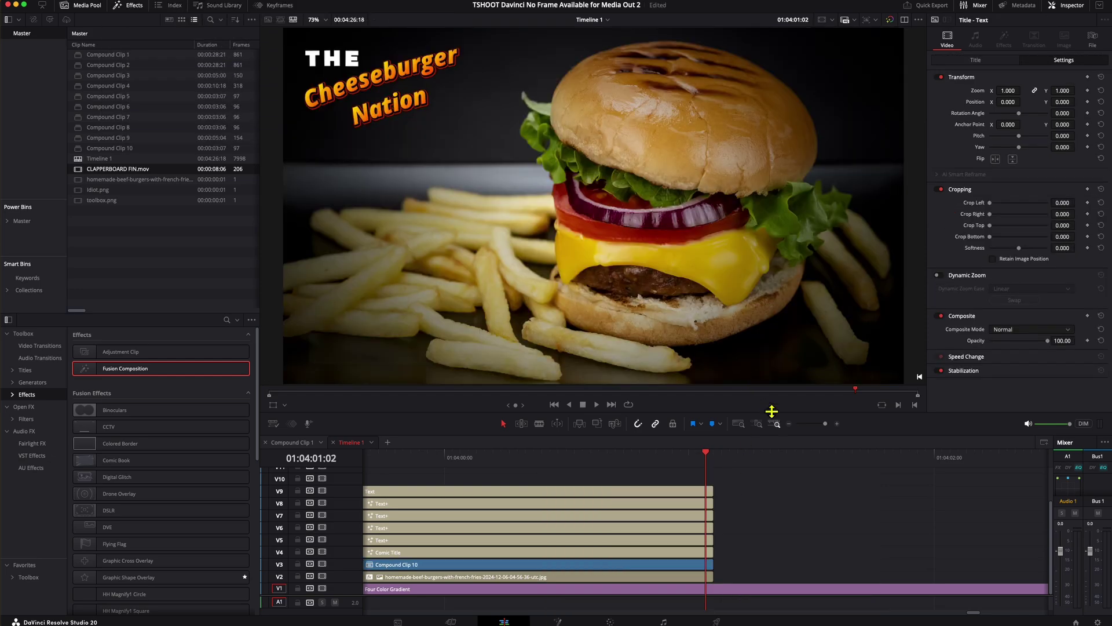
Step: Play the second stack from its start and check frames 01:04:01:02 and 01:04:01:03 at its end
key("super+minus")
key("super+minus")
key("super+minus")
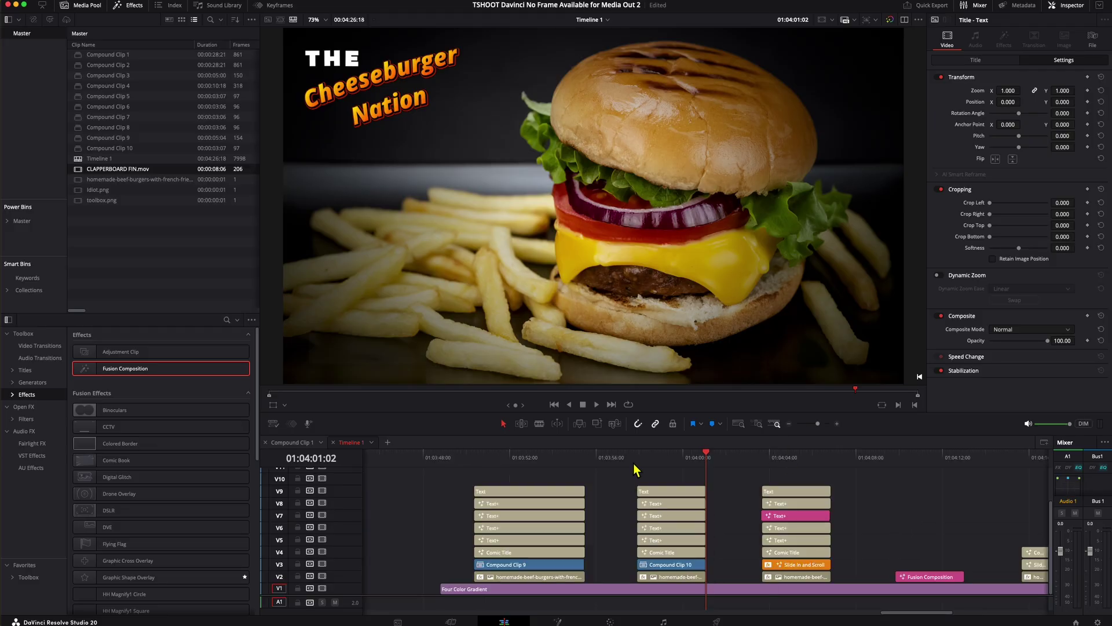
left_click(637, 457)
key("space")
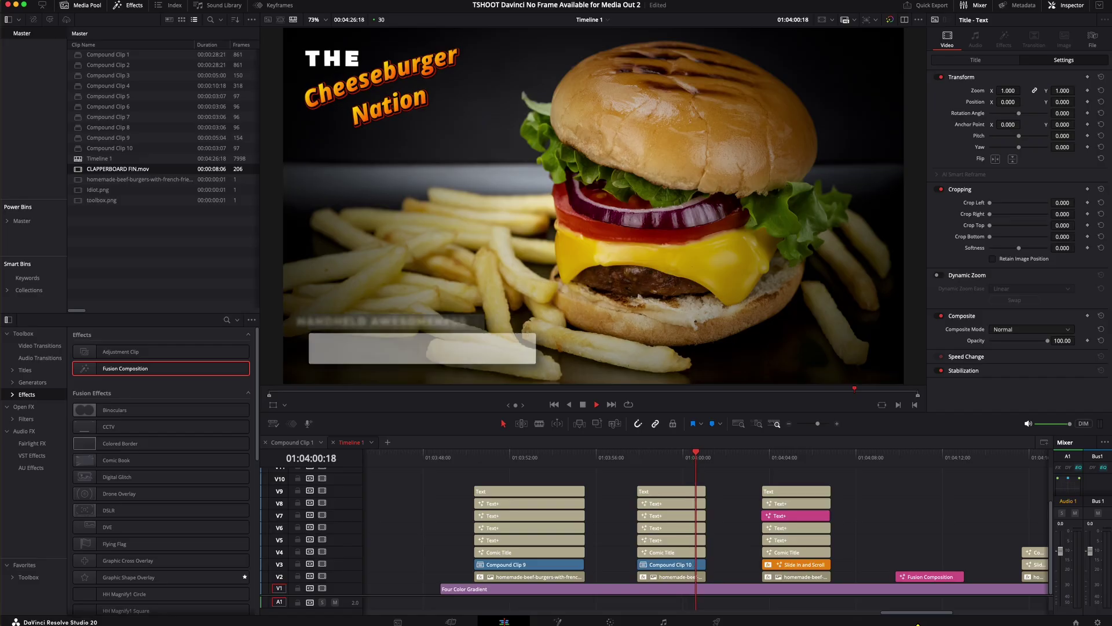
left_click(818, 589)
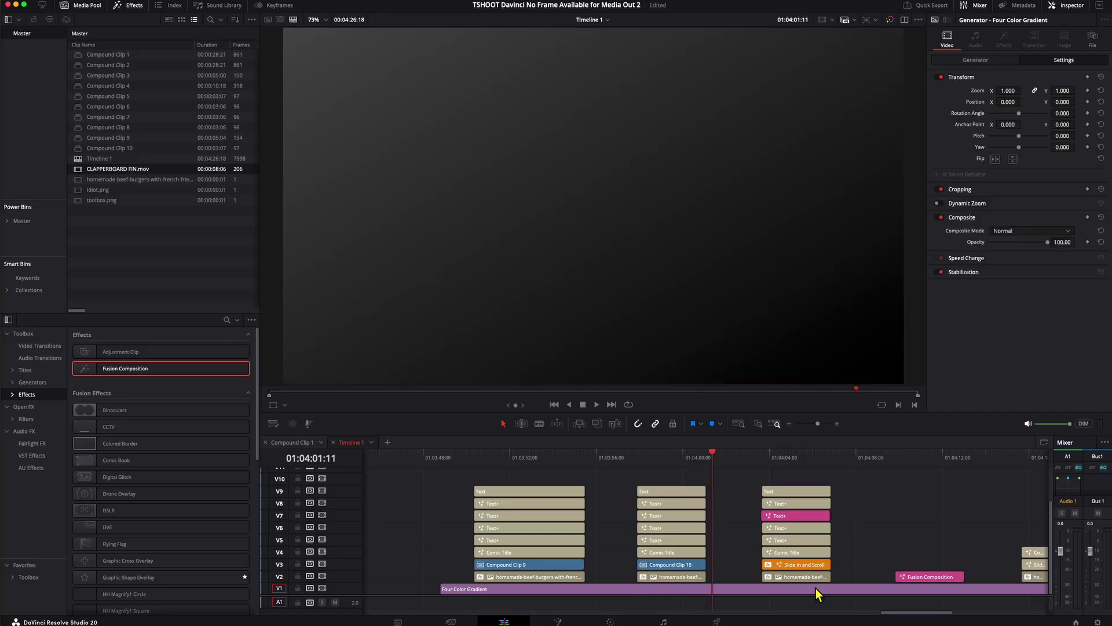
left_click(706, 458)
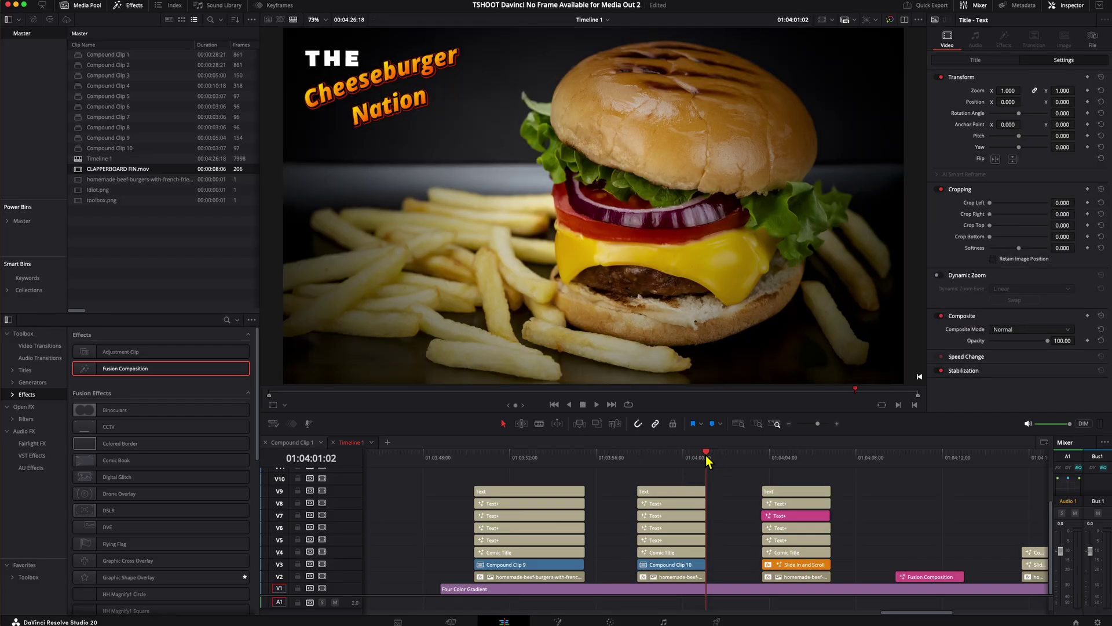
left_click(707, 458)
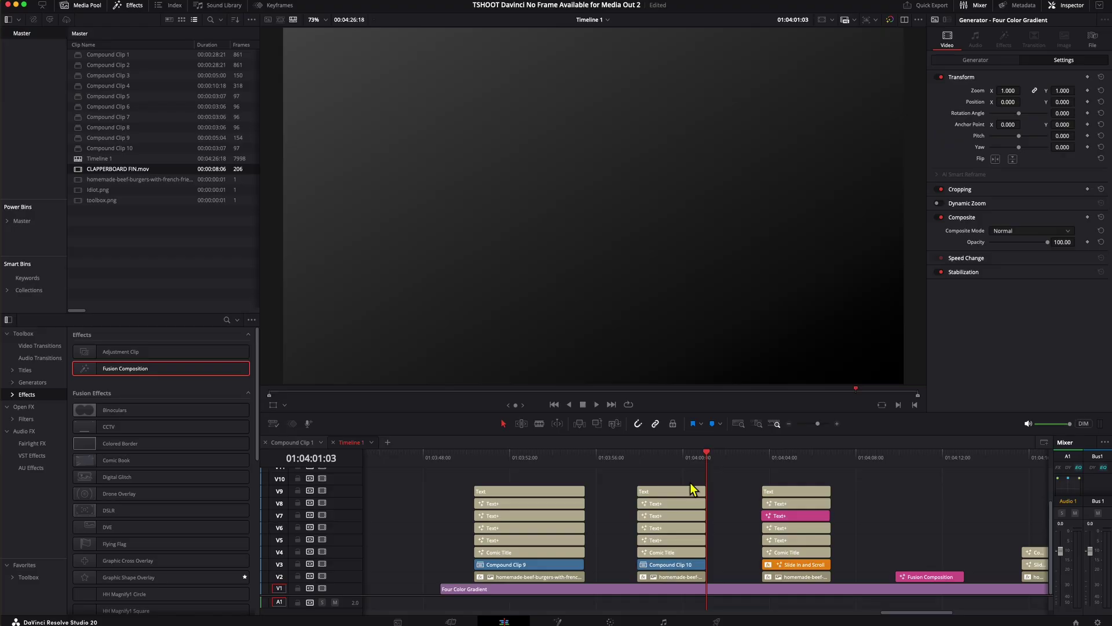
Step: Duplicate the first stack's compound clip into the empty space before it on V3 and decompose the copy in place
scroll(627, 564, "left", 5)
left_click(627, 564)
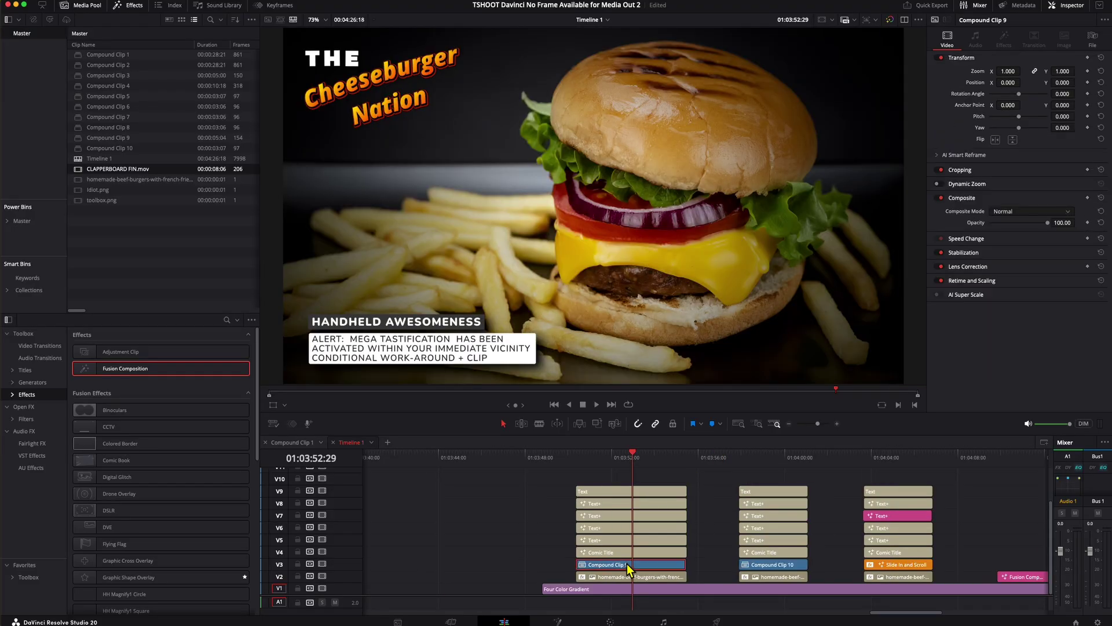
left_click_drag(627, 564, 483, 565)
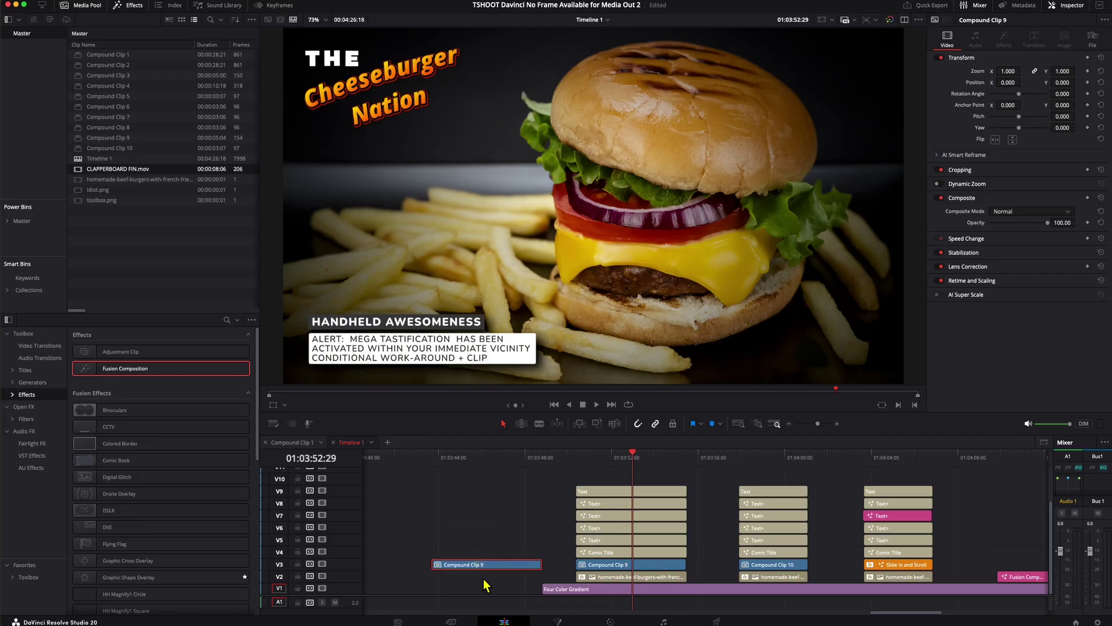
right_click(476, 571)
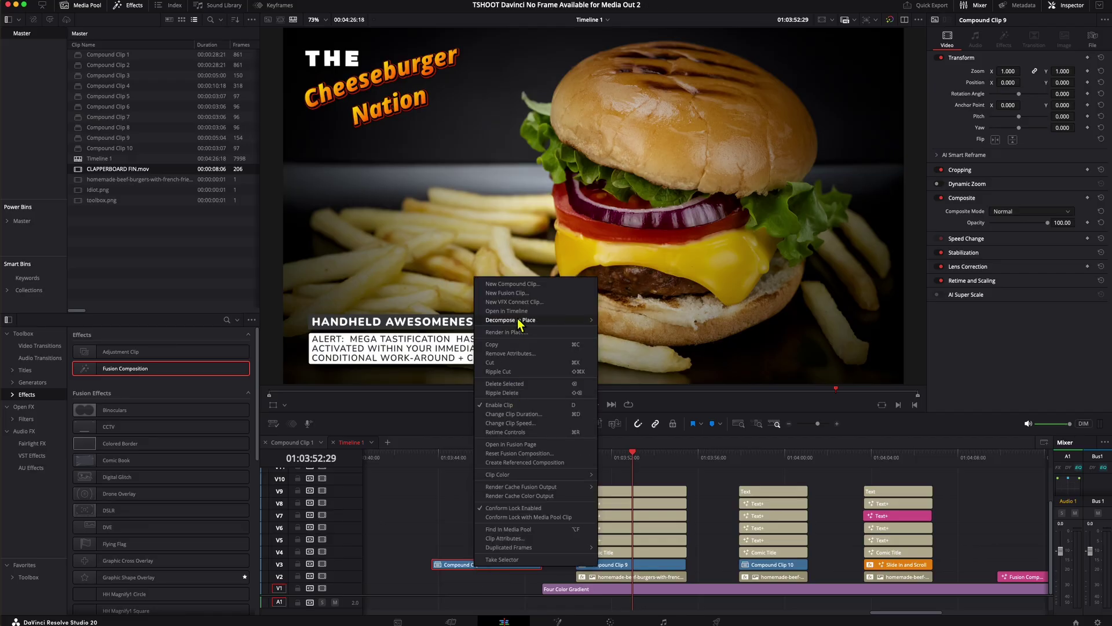
mouse_move(519, 322)
left_click(641, 320)
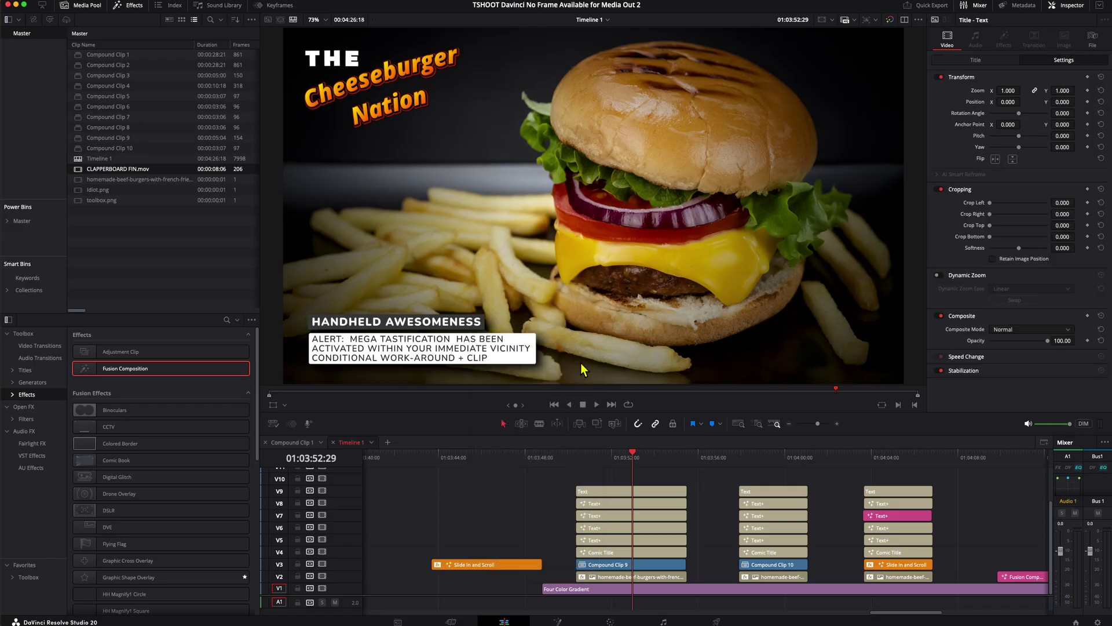
Step: Split the decomposed Slide In and Scroll title at 01:03:48:05, delete its tail, and check the new last frame
left_click(541, 457)
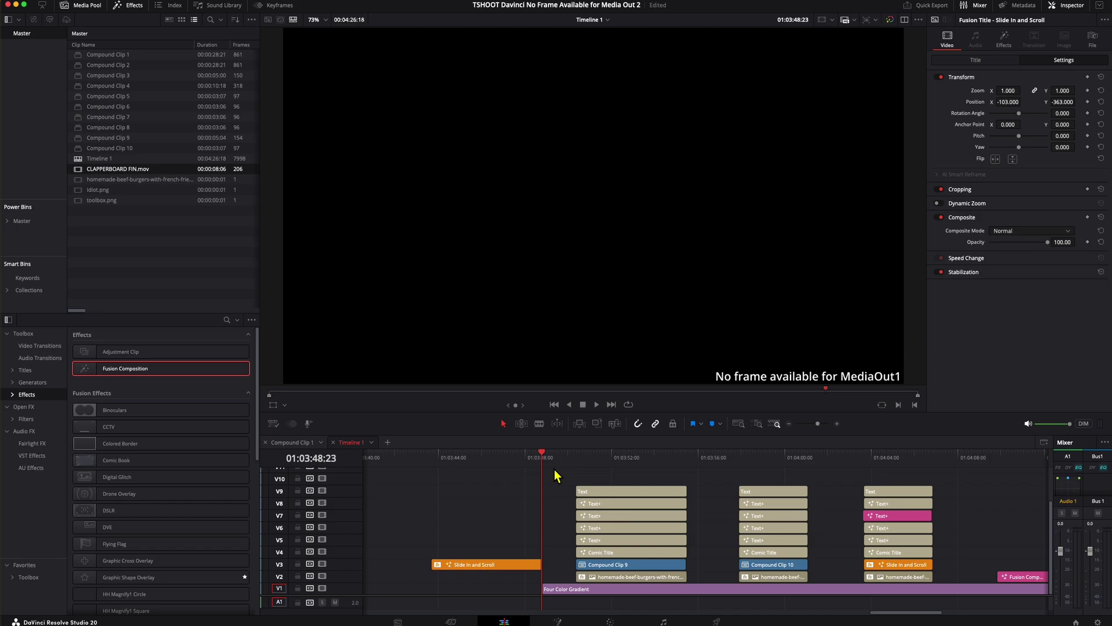
left_click(528, 457)
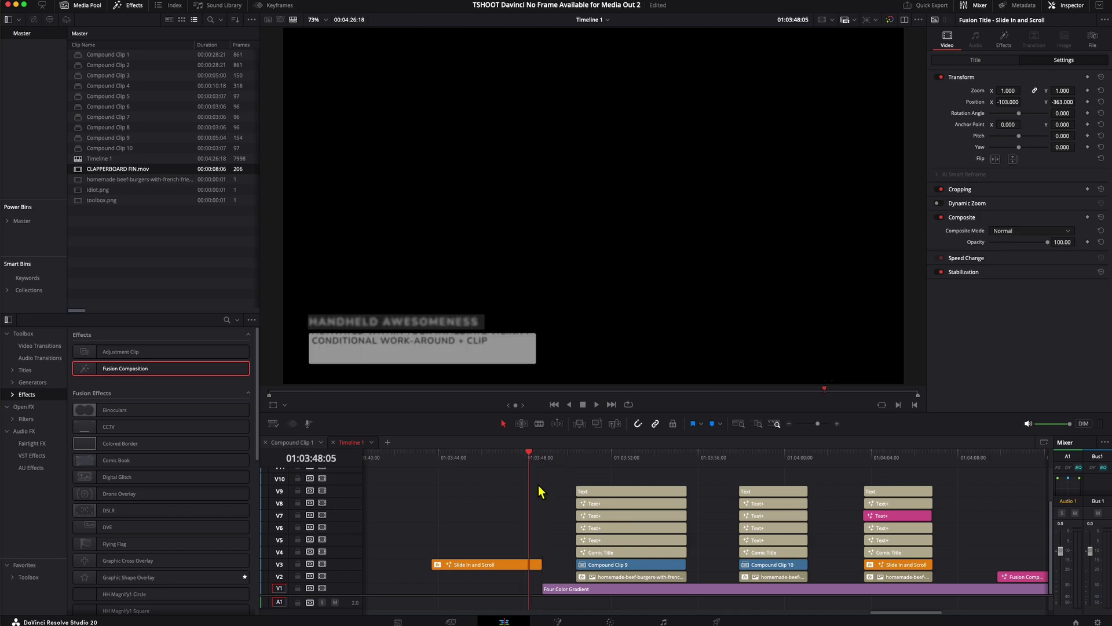
left_click(529, 567)
key("super+b")
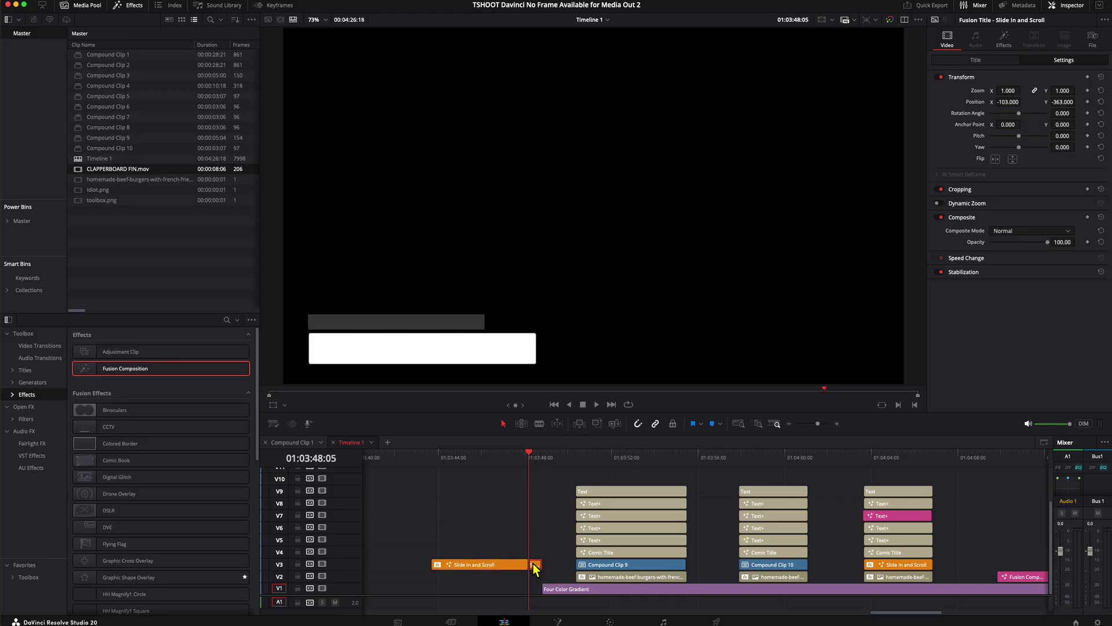
key("Delete")
key("Left")
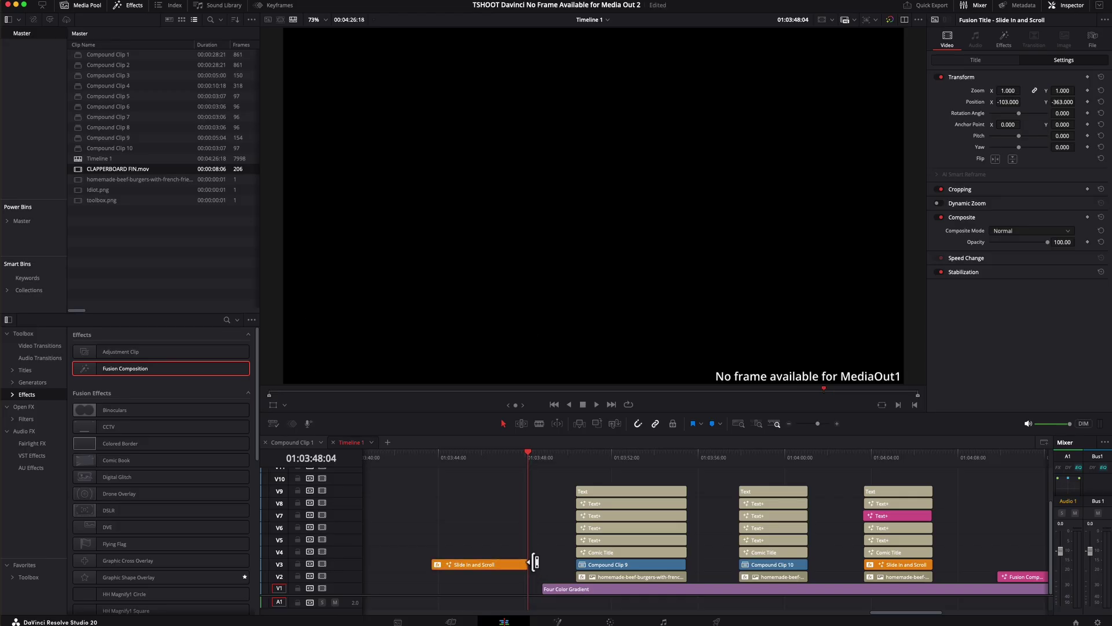
Step: Shorten the same title further by splitting it at 01:03:47:10 and deleting the tail, and check frame 01:03:47:09
left_click(511, 525)
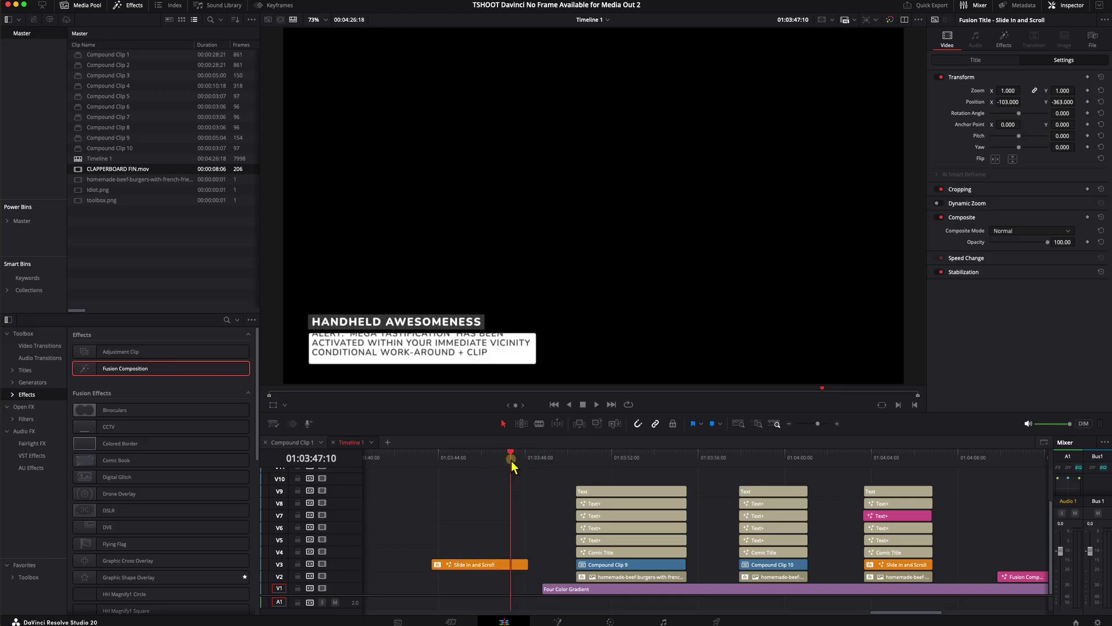
left_click(514, 563)
key("ctrl+b")
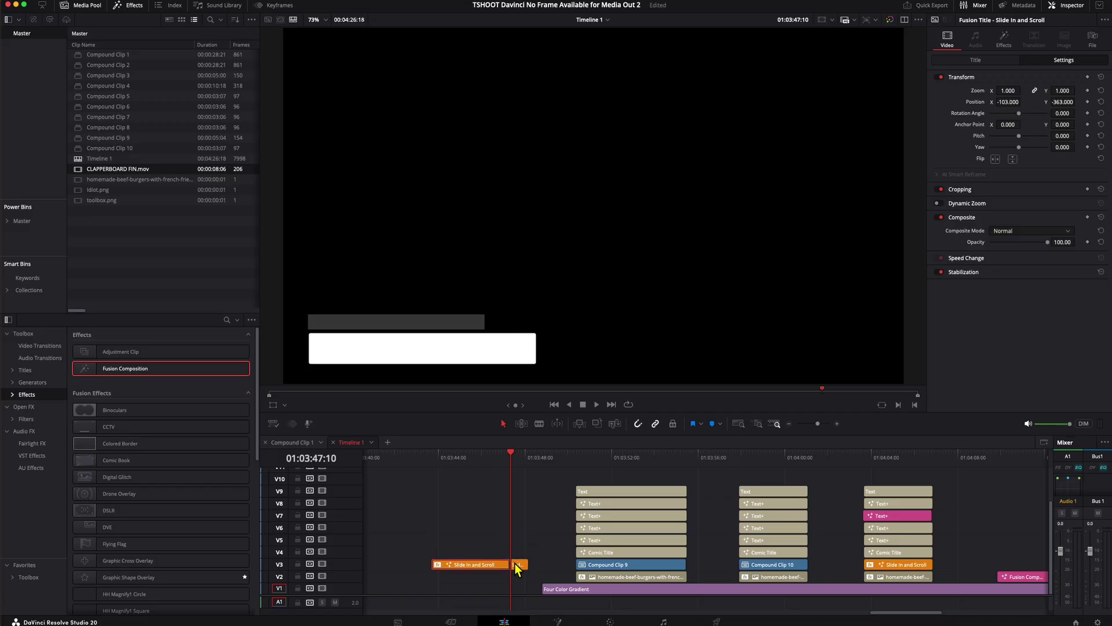
left_click(524, 565)
key("Delete")
key("Left")
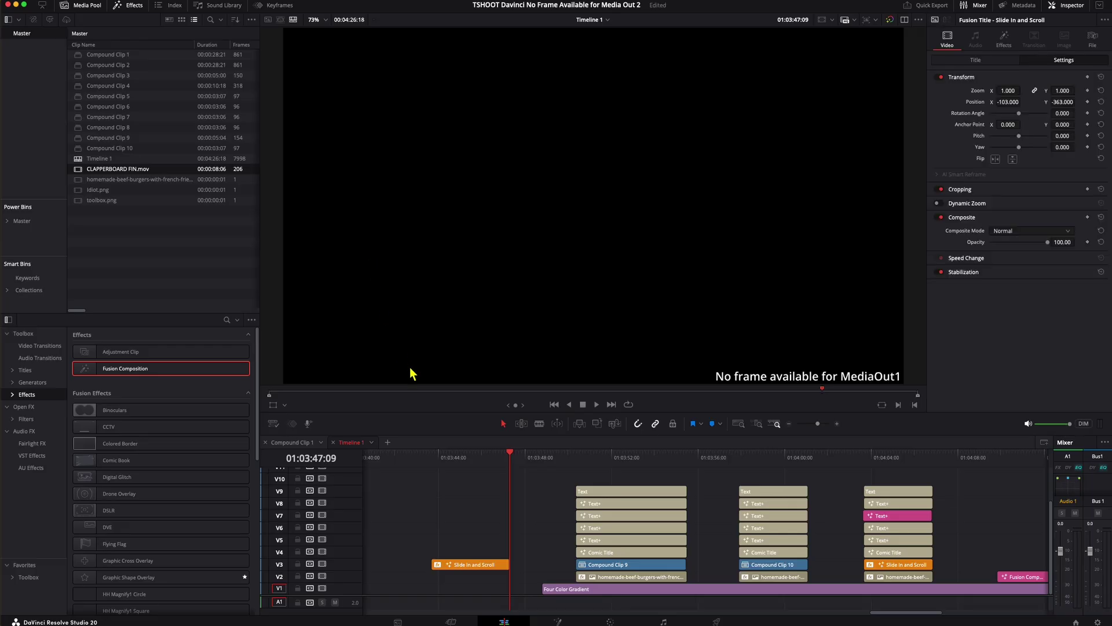
Step: Convert the shortened Slide In and Scroll title before the first stack into a new compound clip
right_click(470, 568)
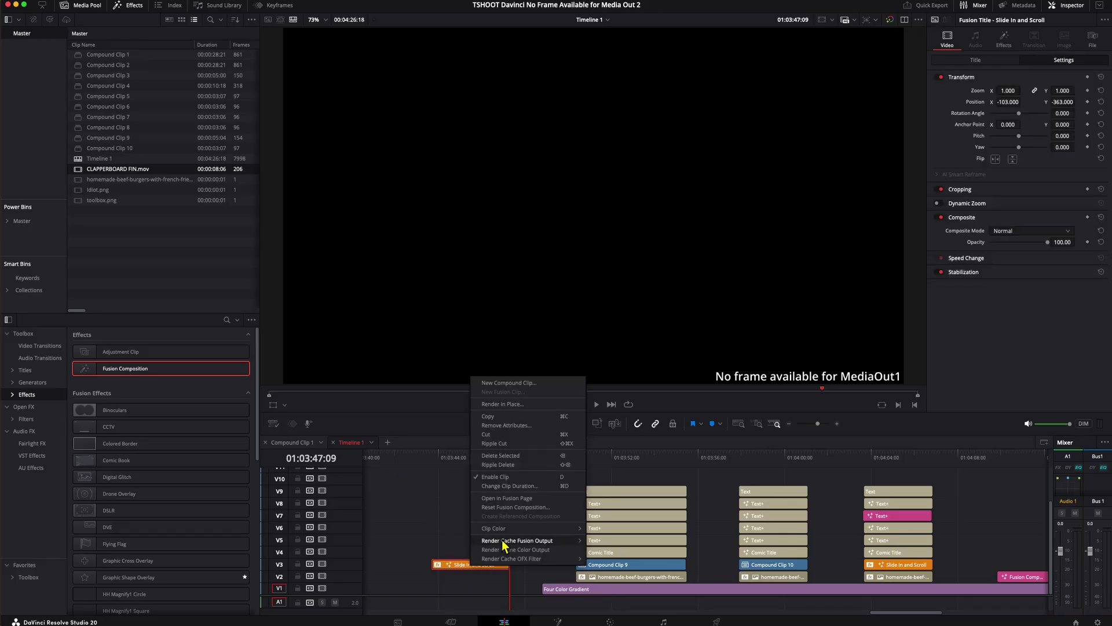
left_click(499, 383)
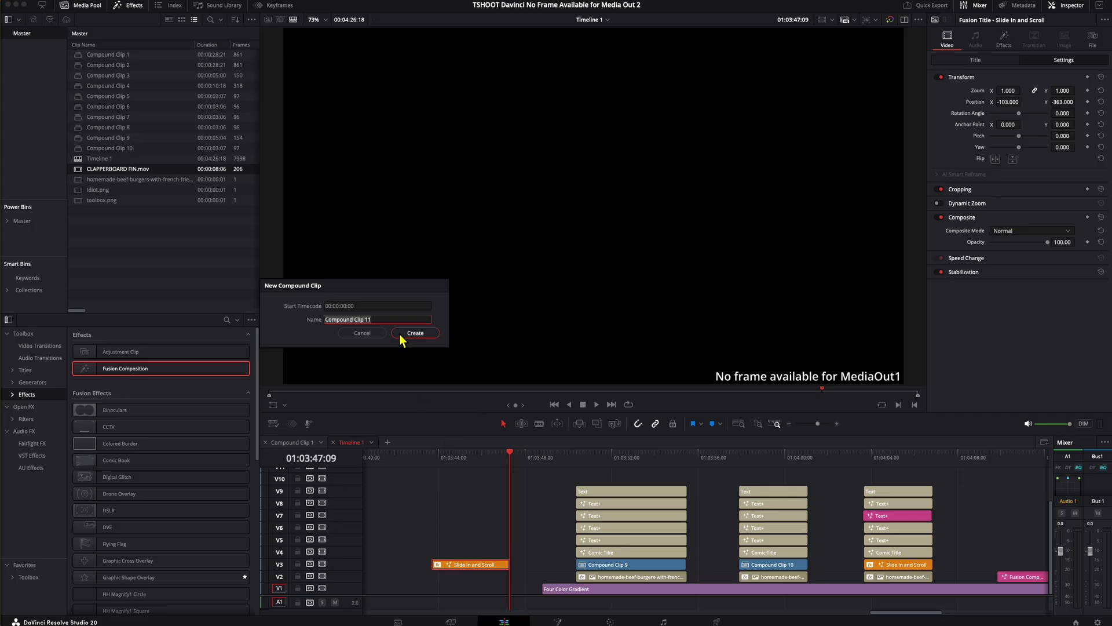
left_click(414, 333)
Step: Split the new compound clip before the first stack at 01:03:47:08 and delete the leftover piece after the split
scroll(525, 519, "up", 2)
scroll(525, 520, "up", 2)
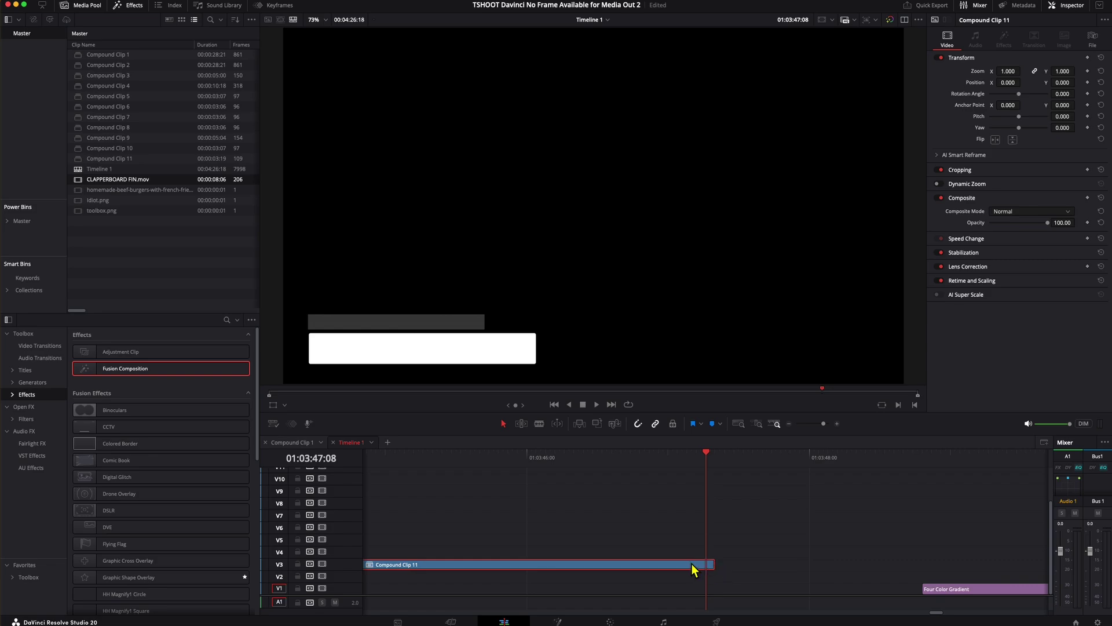
key("super+b")
key("super+s")
left_click(708, 567)
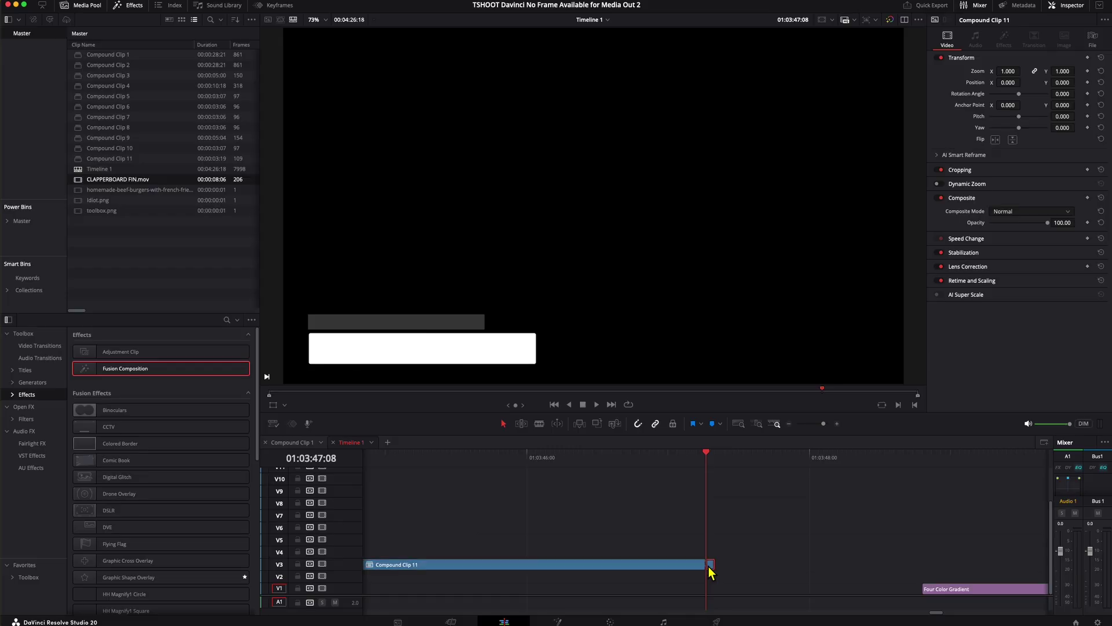
key("BackSpace")
Step: Step through the final frames of the trimmed compound clip before the first stack, and delete that clip from V3
key("super+minus")
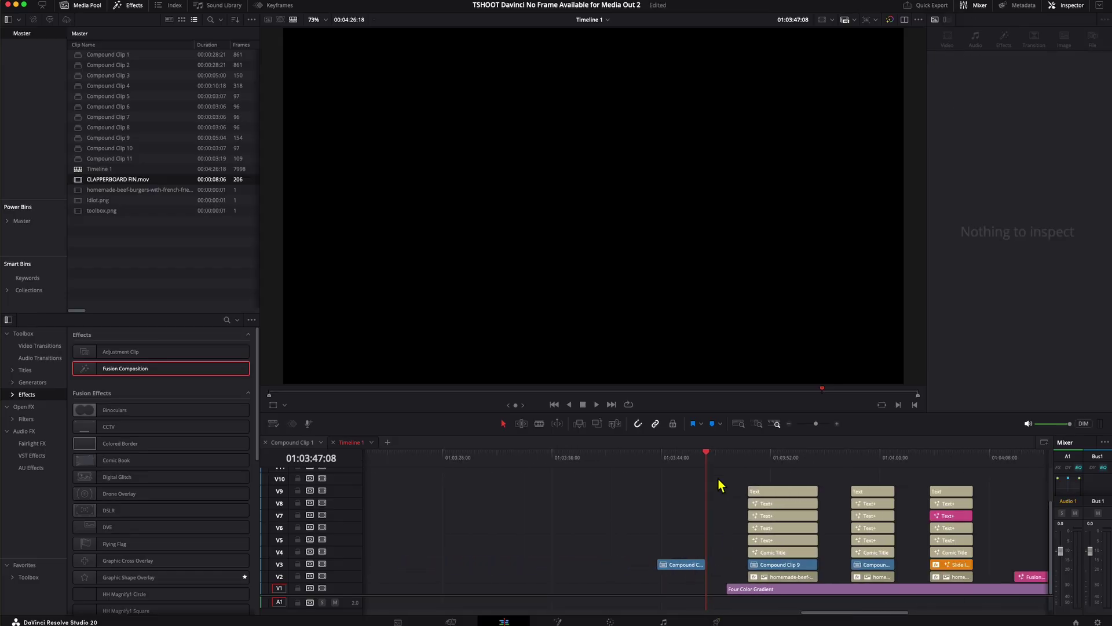
key("Left")
key("Left")
key("Left")
key("Left")
key("Right")
key("Right")
key("Right")
key("Right")
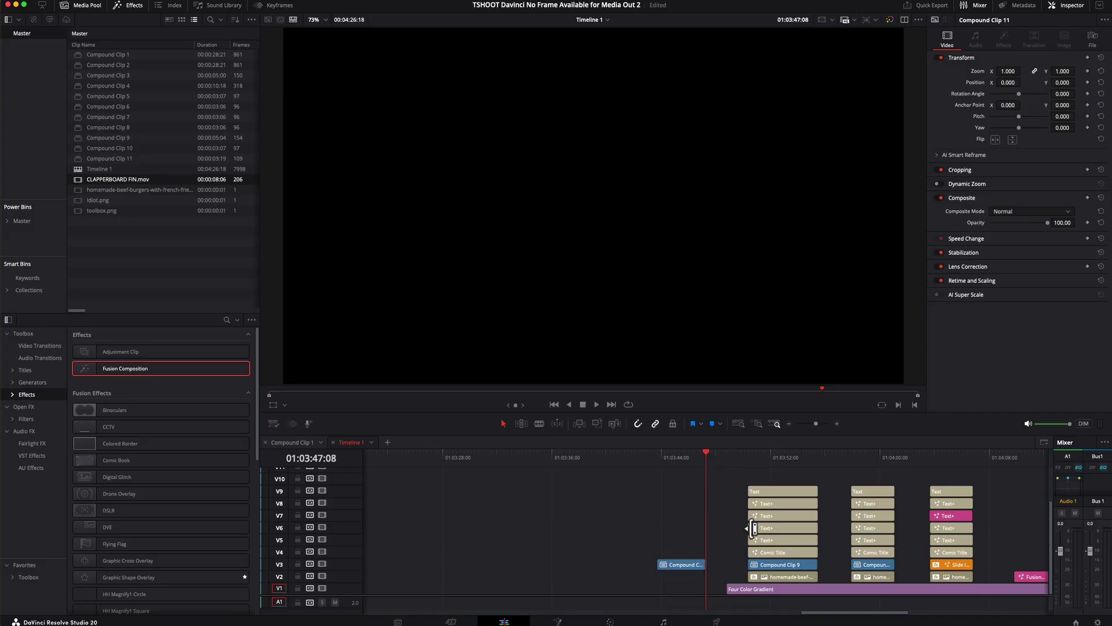
left_click(685, 565)
key("BackSpace")
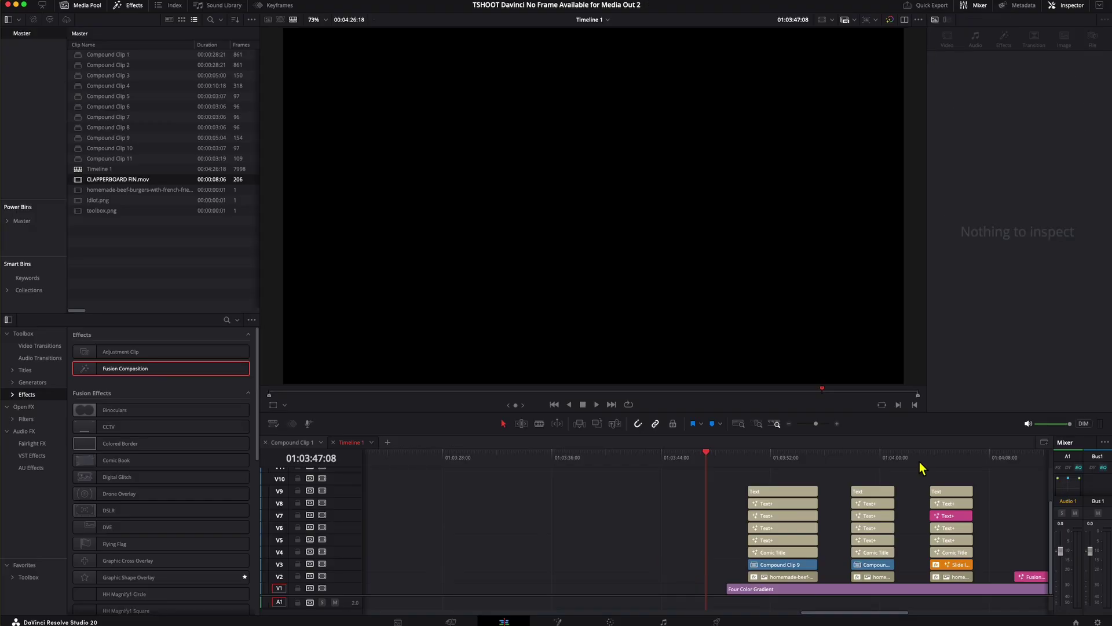
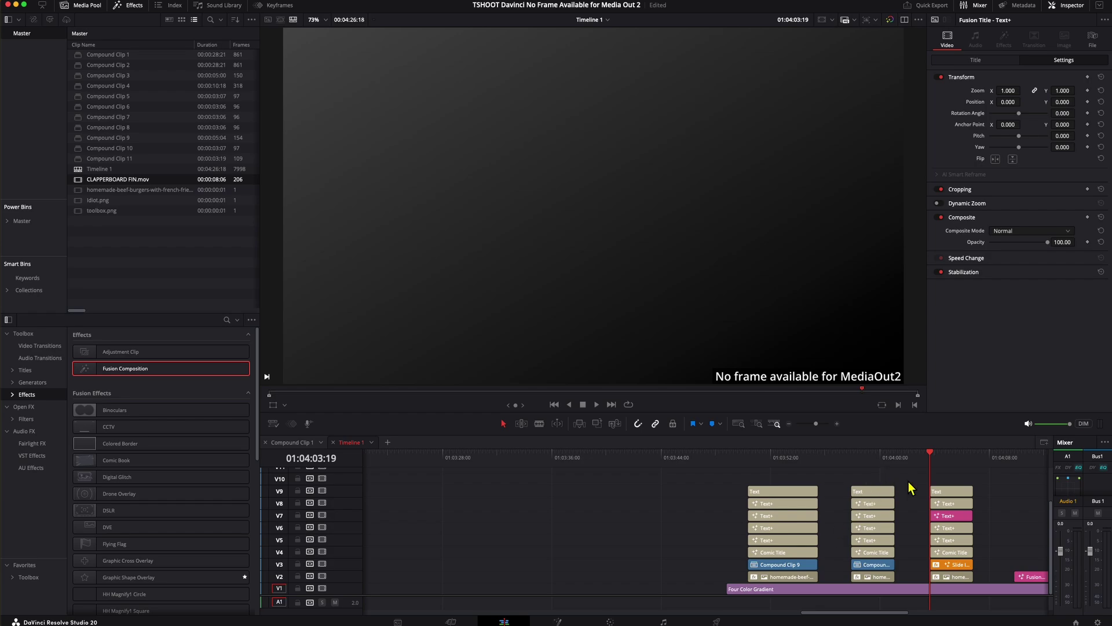
Step: Play the third stack from 01:04:03:19 and scrub through it to examine the MediaOut2 error
key("space")
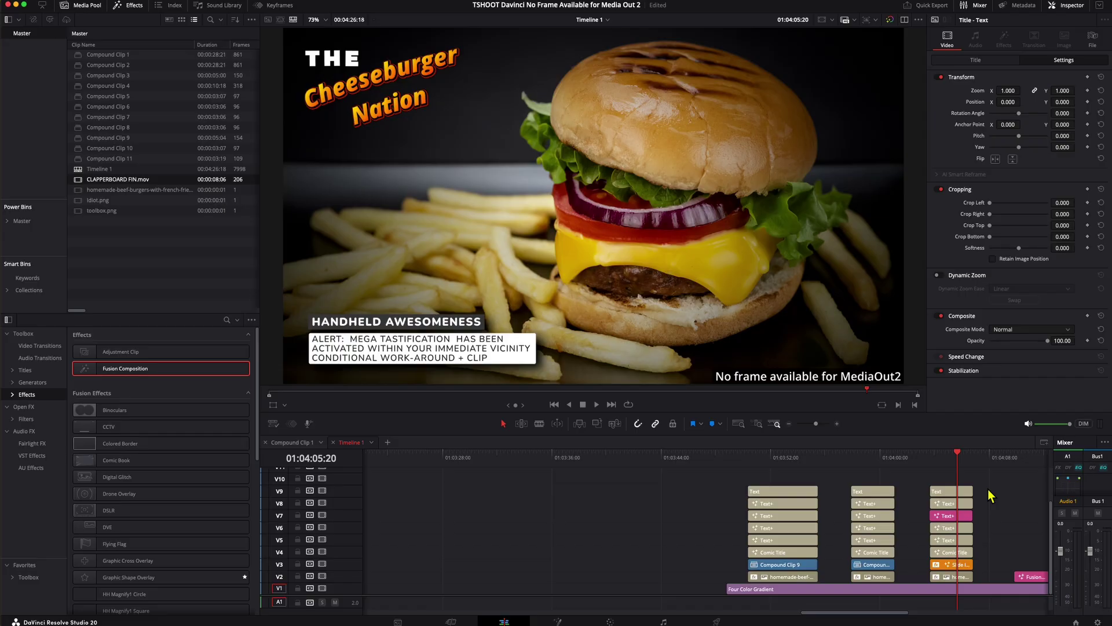
scroll(991, 496, "right", 5)
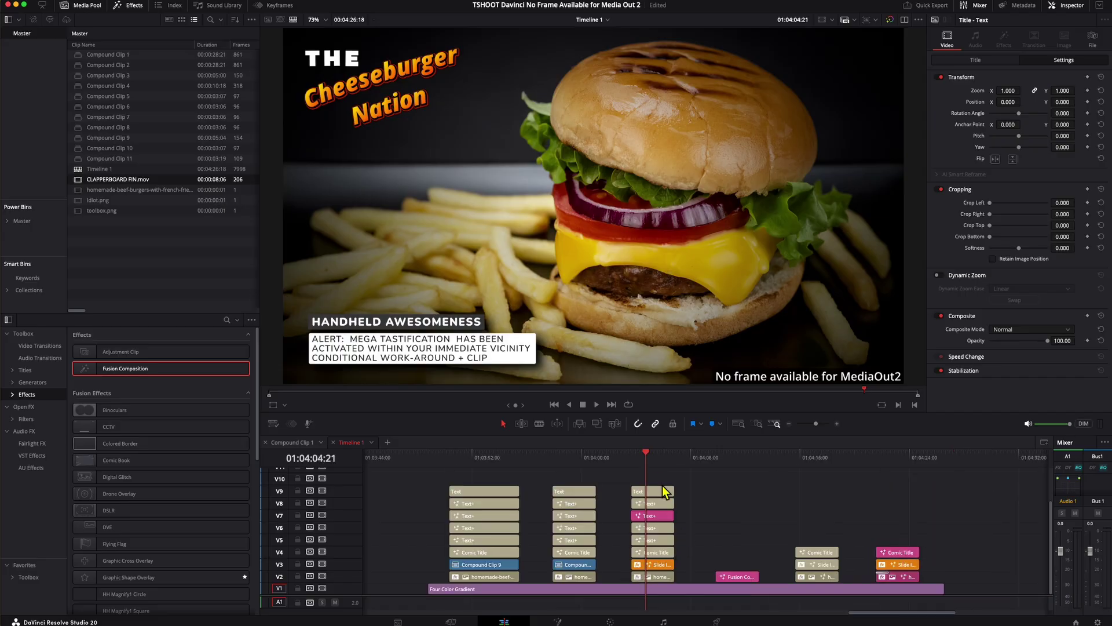
left_click_drag(656, 457, 651, 486)
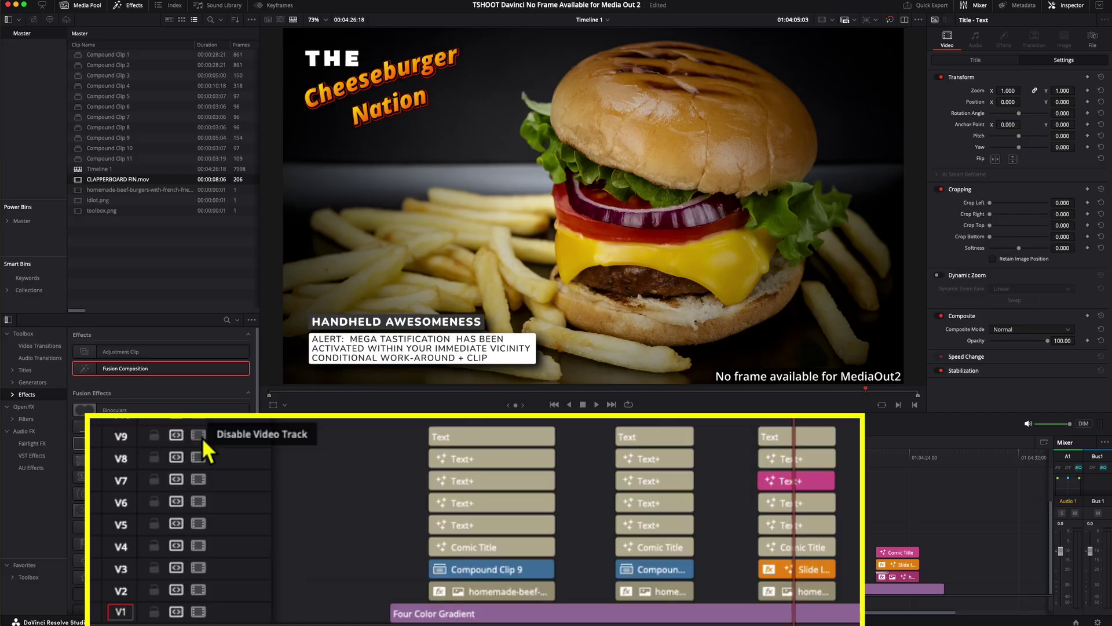
Step: Disable video tracks V3 through V9, leaving V1 and V2 enabled, to isolate the third stack's MediaOut2 error
left_click_drag(201, 437, 197, 592)
left_click(196, 590)
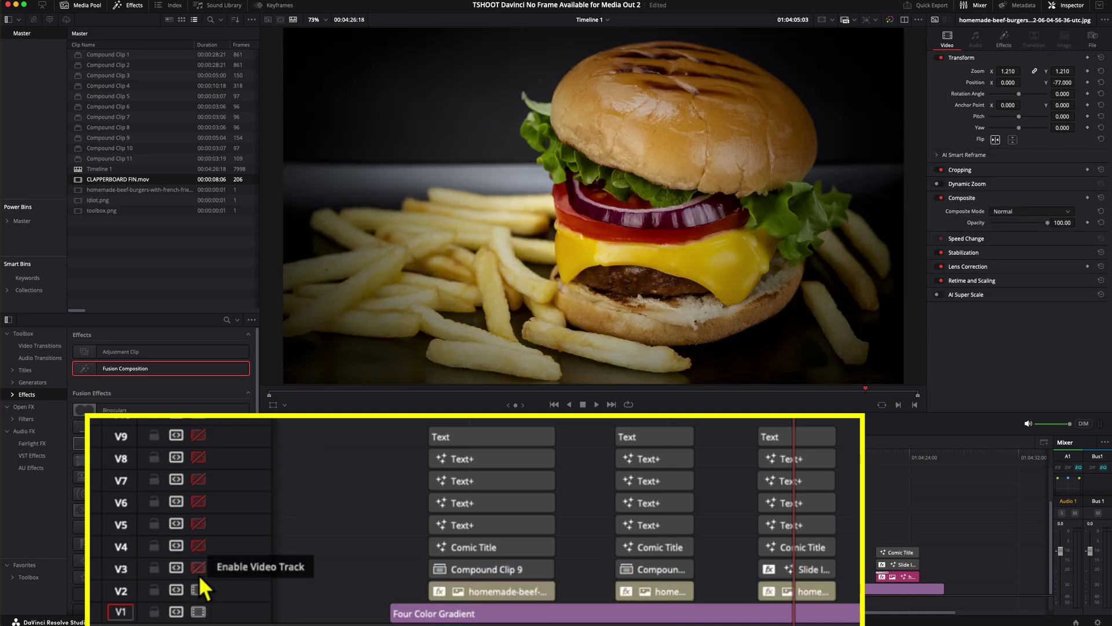
Step: Re-enable video tracks V4 through V9 and leave V3 disabled, toggling V3 and V7 to compare which tracks trigger the MediaOut2 error
left_click(199, 573)
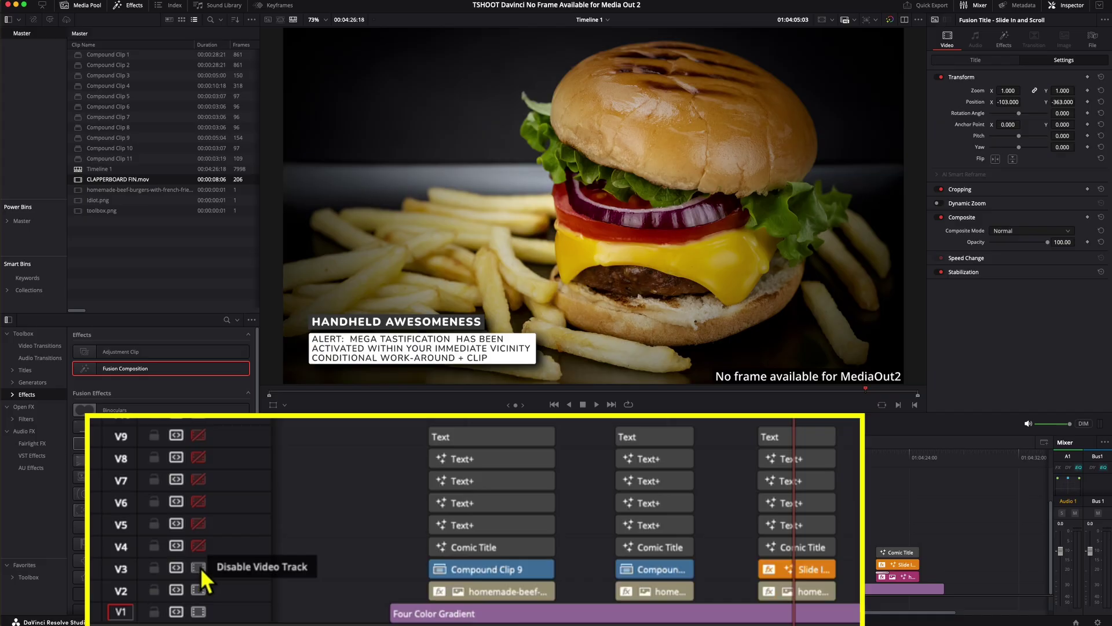
left_click_drag(200, 567, 203, 467)
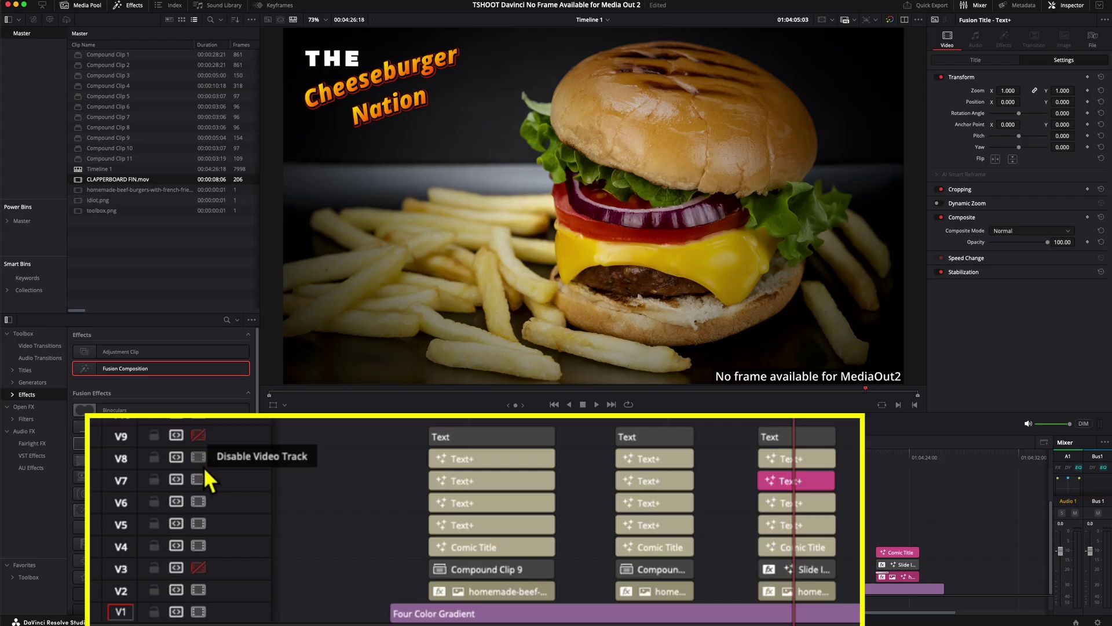
left_click(199, 475)
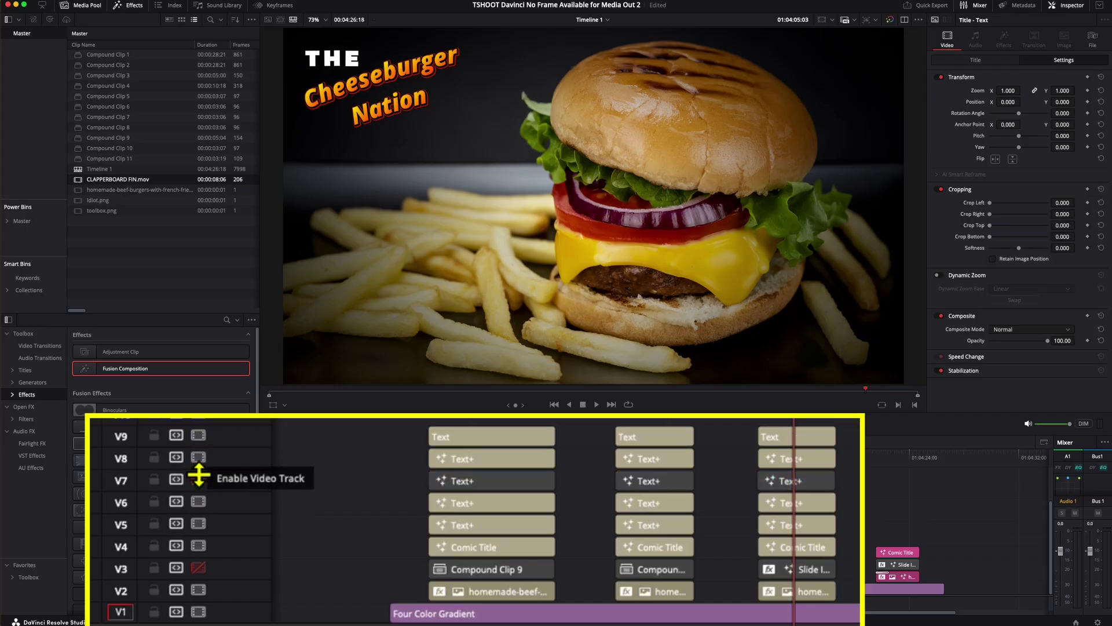
left_click(200, 480)
left_click(199, 480)
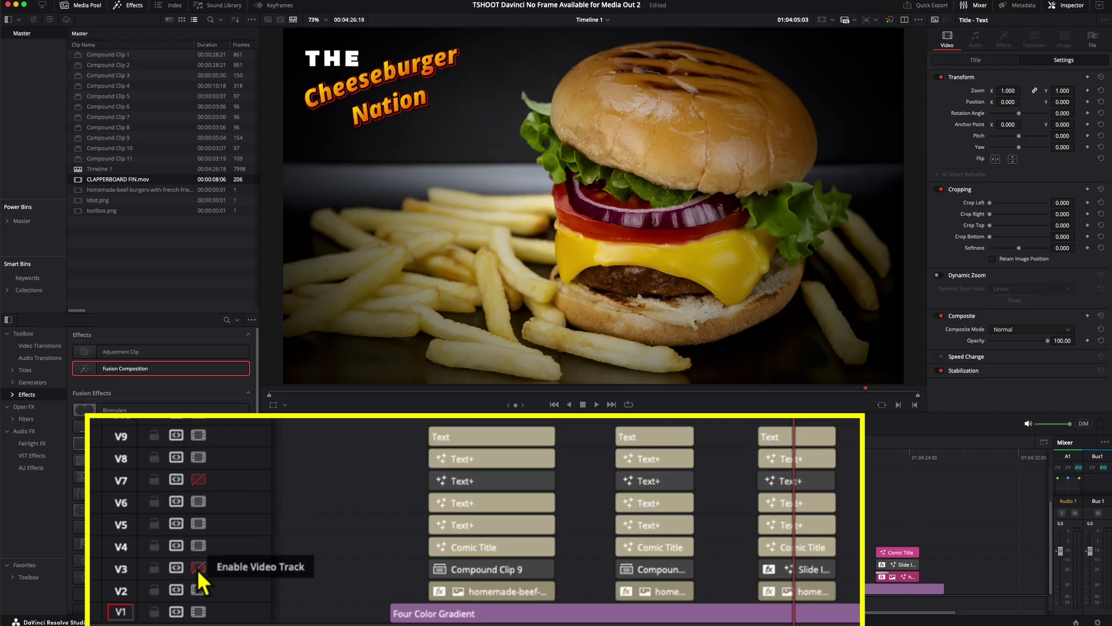
left_click(197, 569)
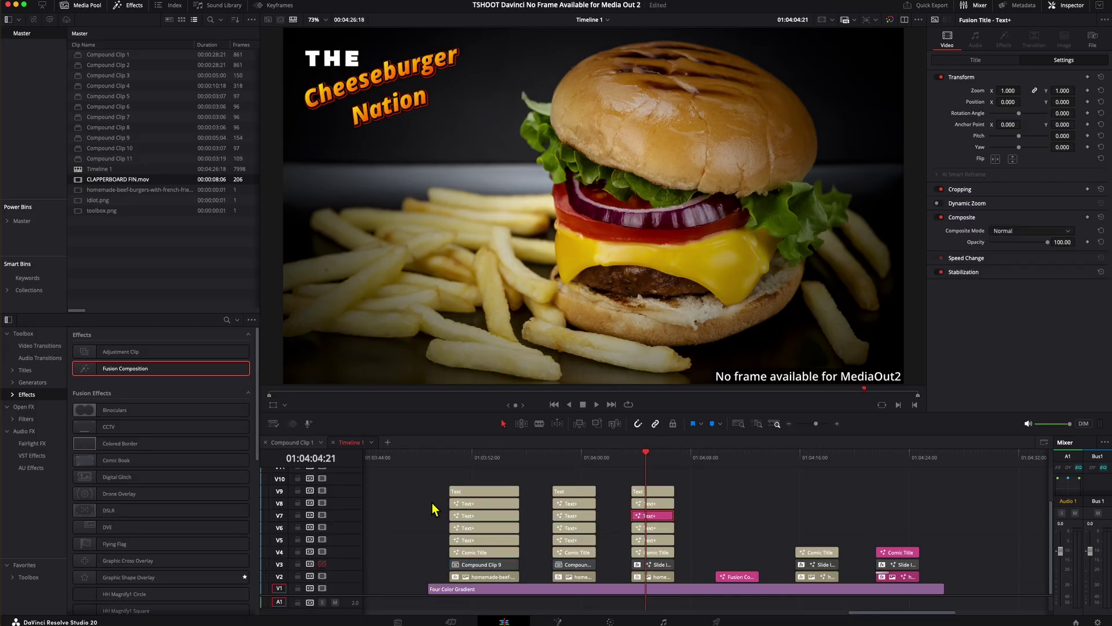
Step: Open the third stack's Text+ title on V7 in Fusion, delete its unconnected MediaOut2 node, and return to the Edit page
right_click(658, 519)
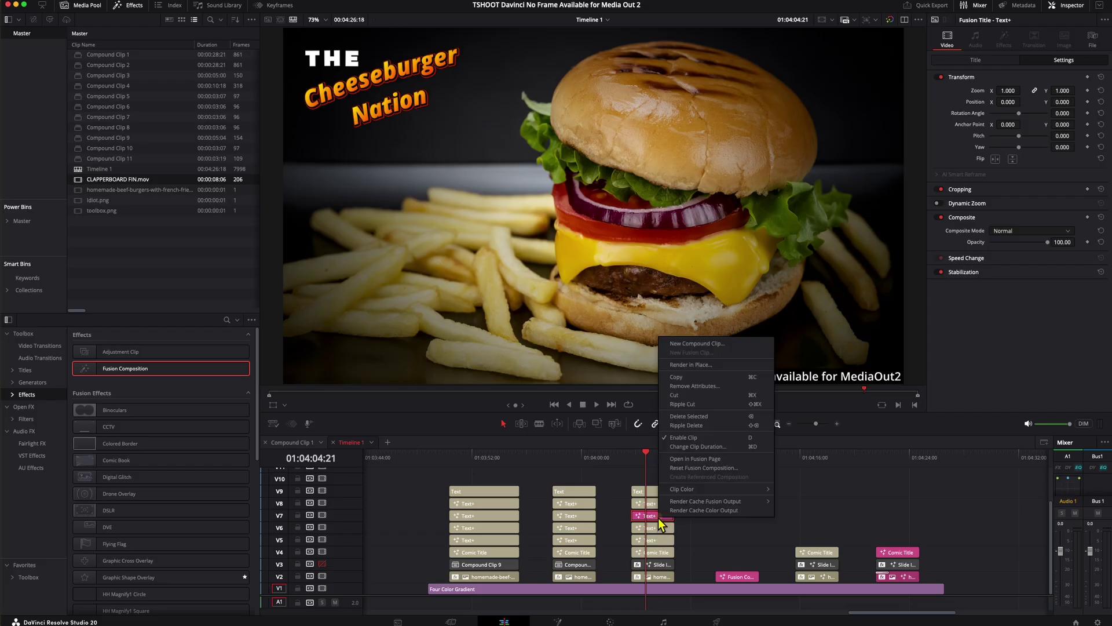
left_click(714, 460)
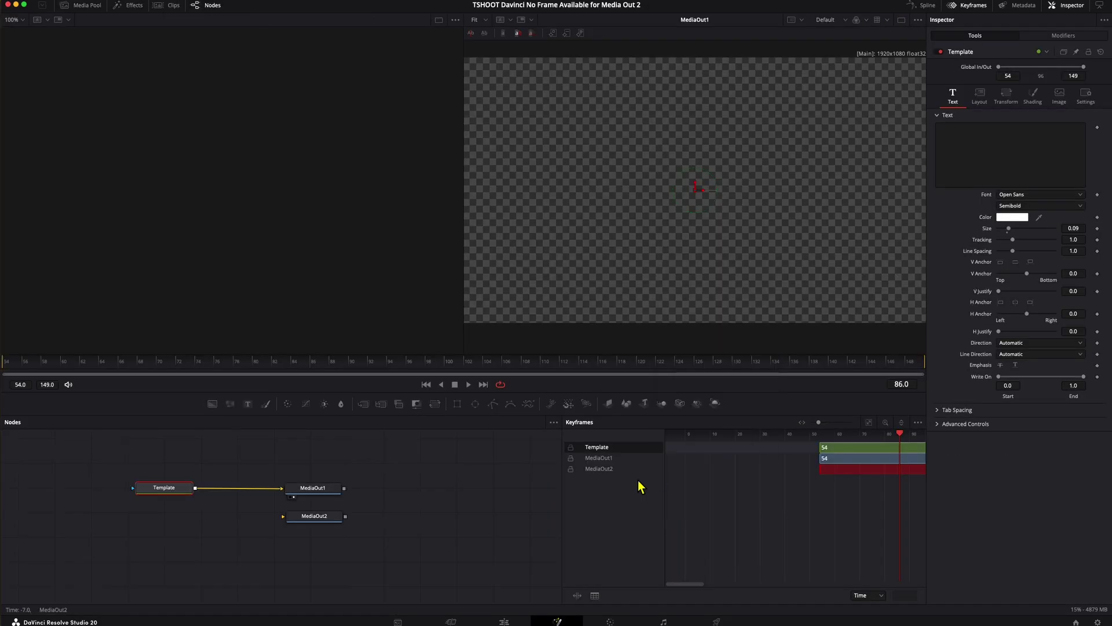
left_click(867, 470)
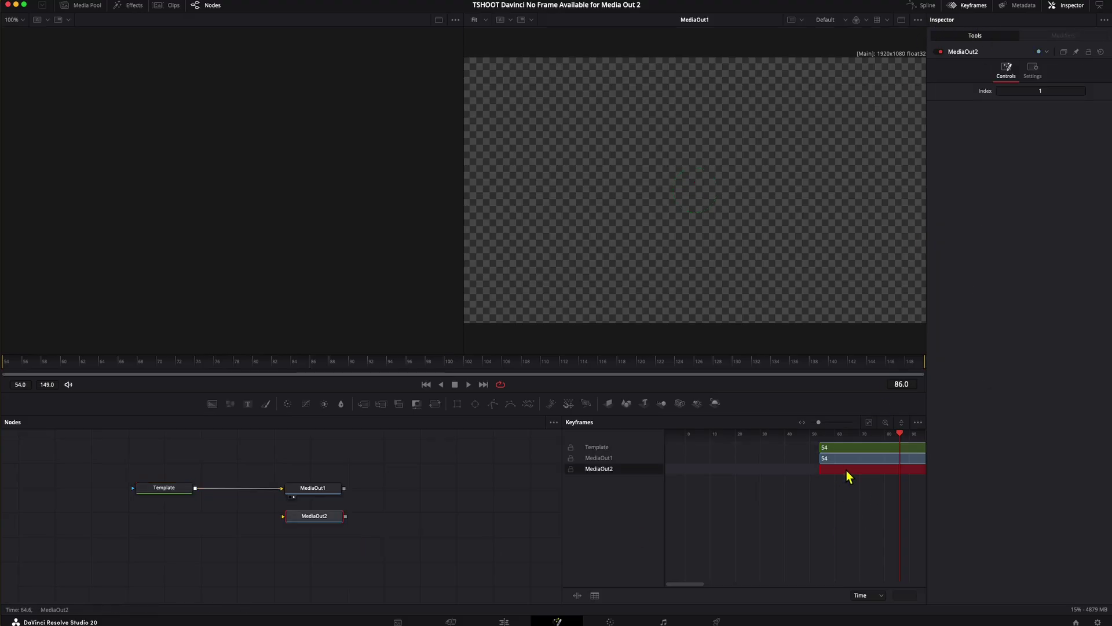
key("Delete")
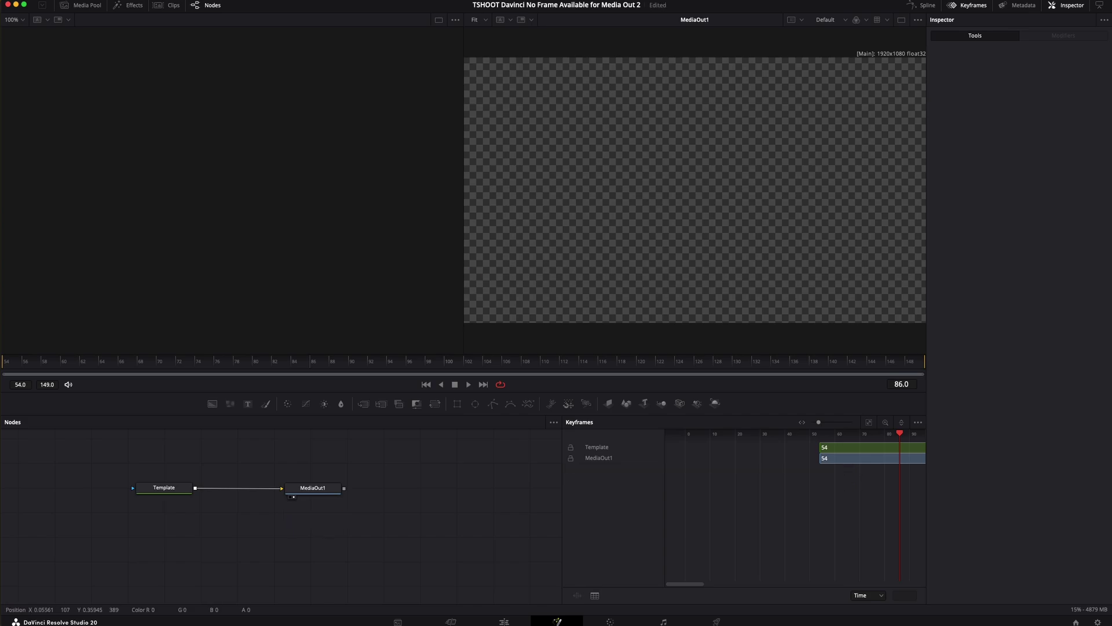
left_click(502, 622)
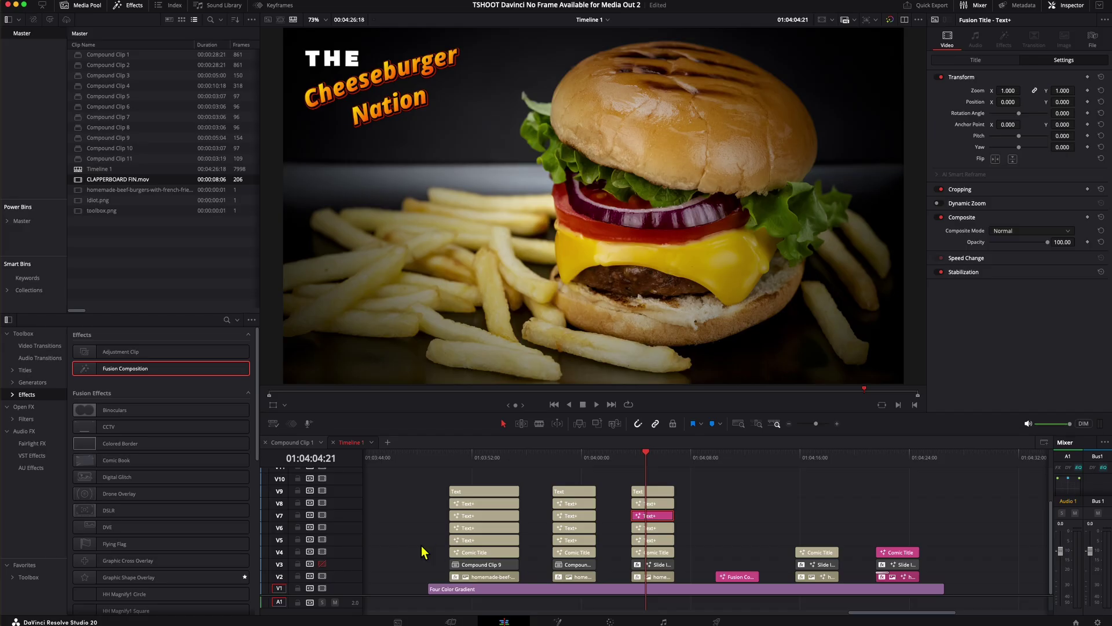
Step: Enable V3, delete the MediaOut2 node from the third stack's Slide In and Scroll title in Fusion, and return to the Edit page
left_click(323, 565)
left_click(655, 565)
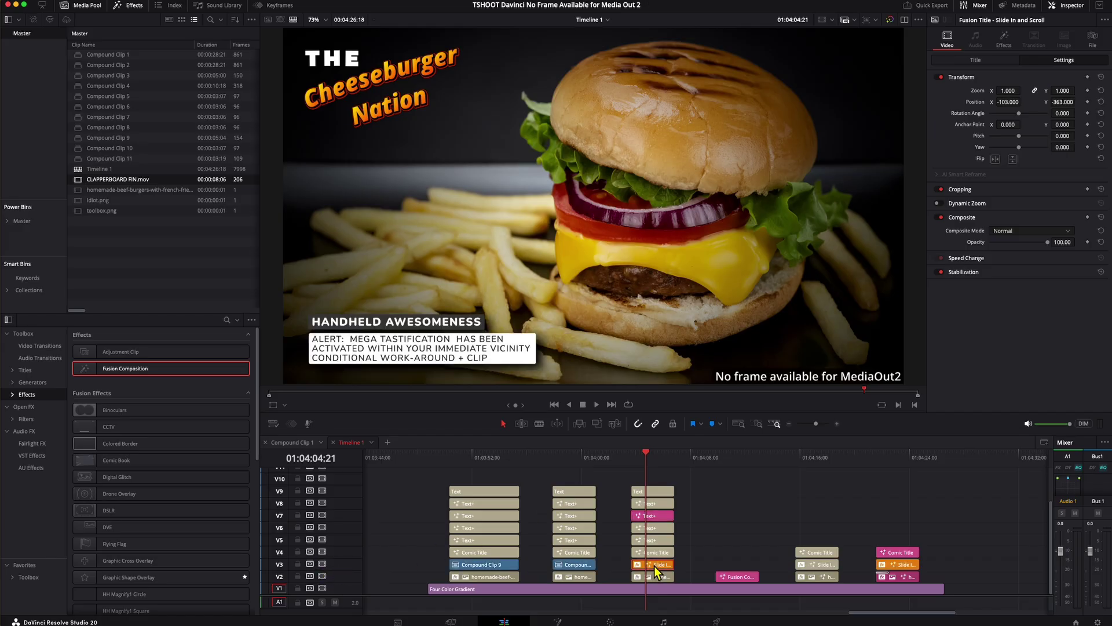
right_click(654, 565)
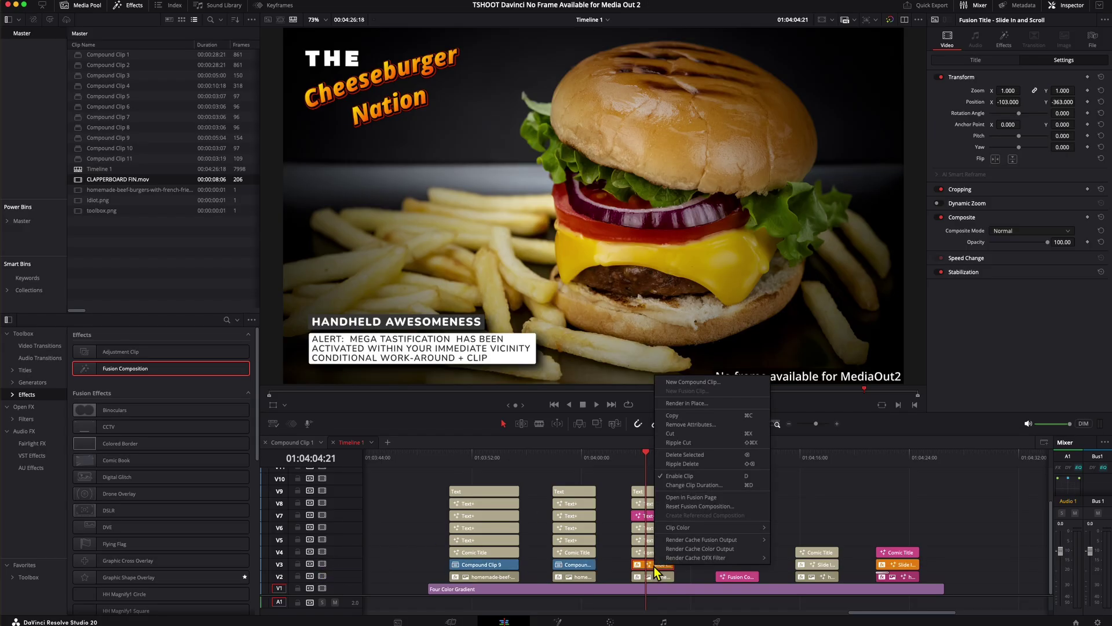
left_click(716, 499)
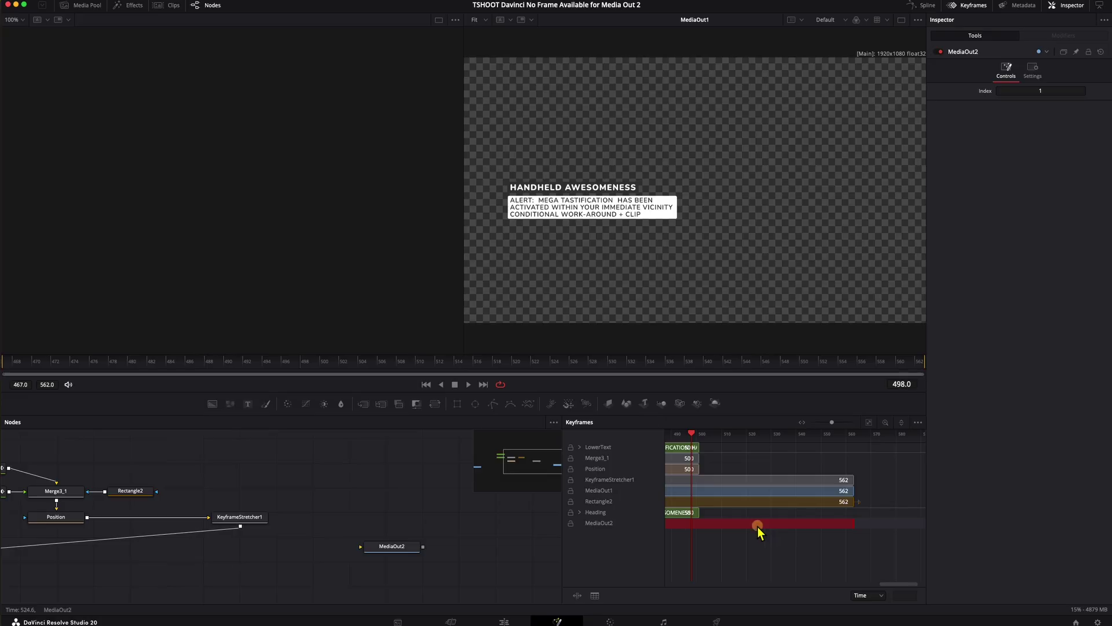
left_click(383, 551)
right_click(383, 555)
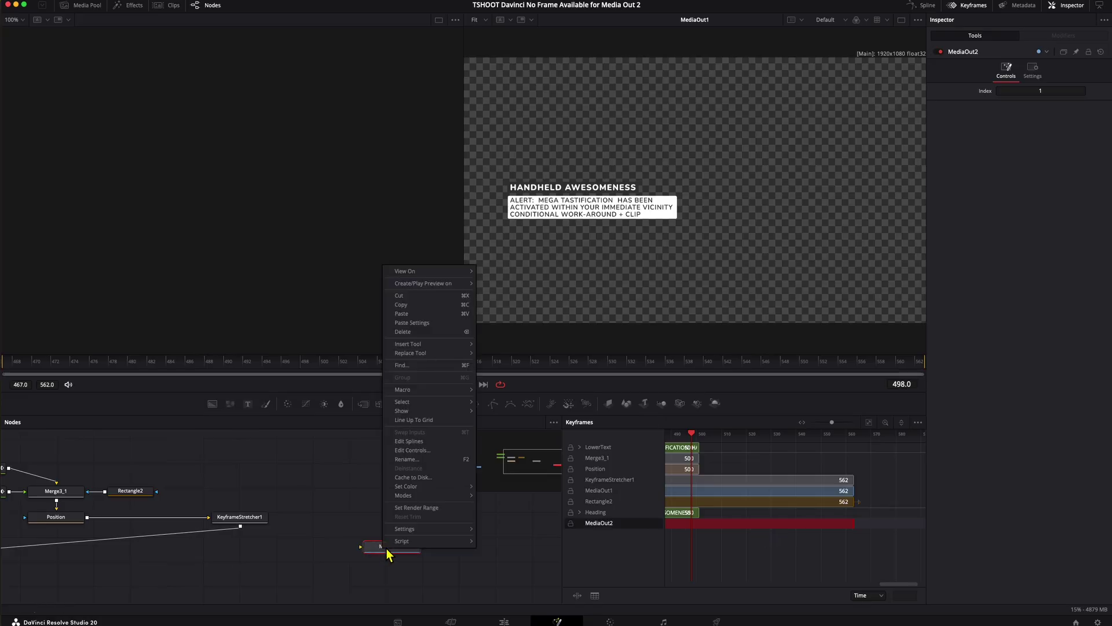
left_click(409, 331)
left_click(504, 621)
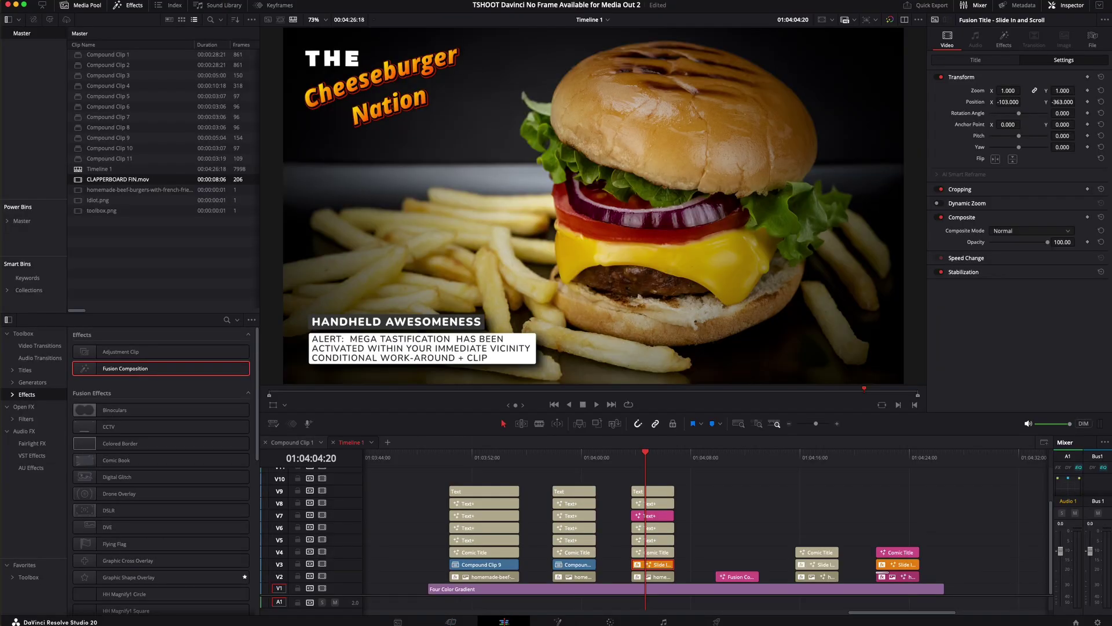
Step: Scrub through the third stack to check its titles for the MediaOut2 error
left_click(648, 459)
left_click_drag(649, 463, 670, 465)
scroll(701, 473, "down", 2)
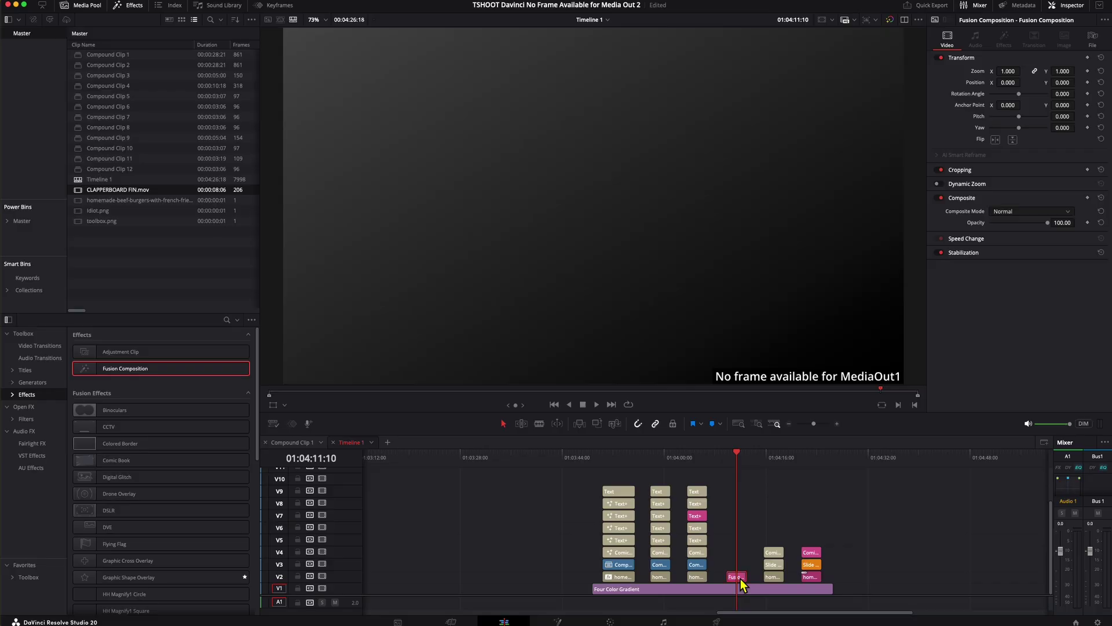
Step: Replace the Fusion Composition on V2 after the third stack with a new Fusion Composition, and park the playhead over it at 01:04:11:25
key("Delete")
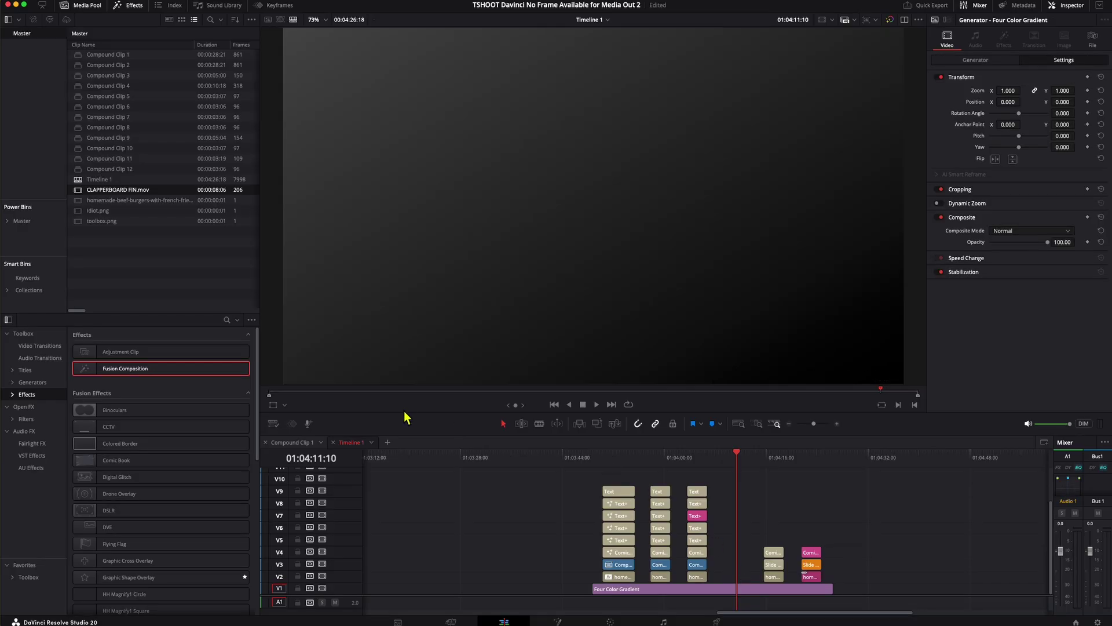
left_click_drag(185, 369, 742, 582)
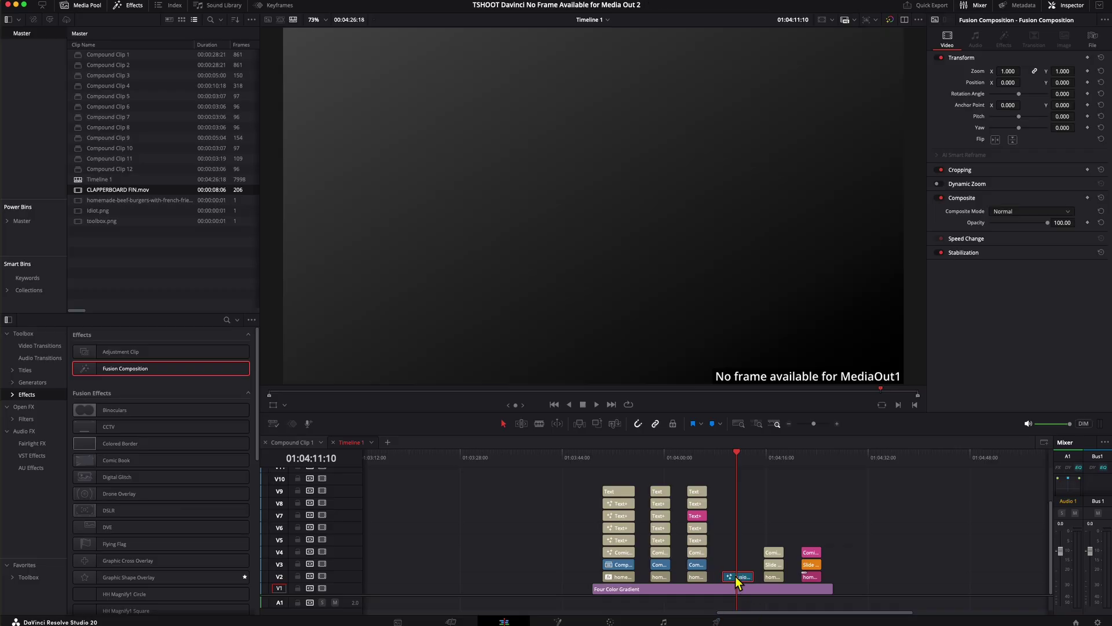
left_click(739, 459)
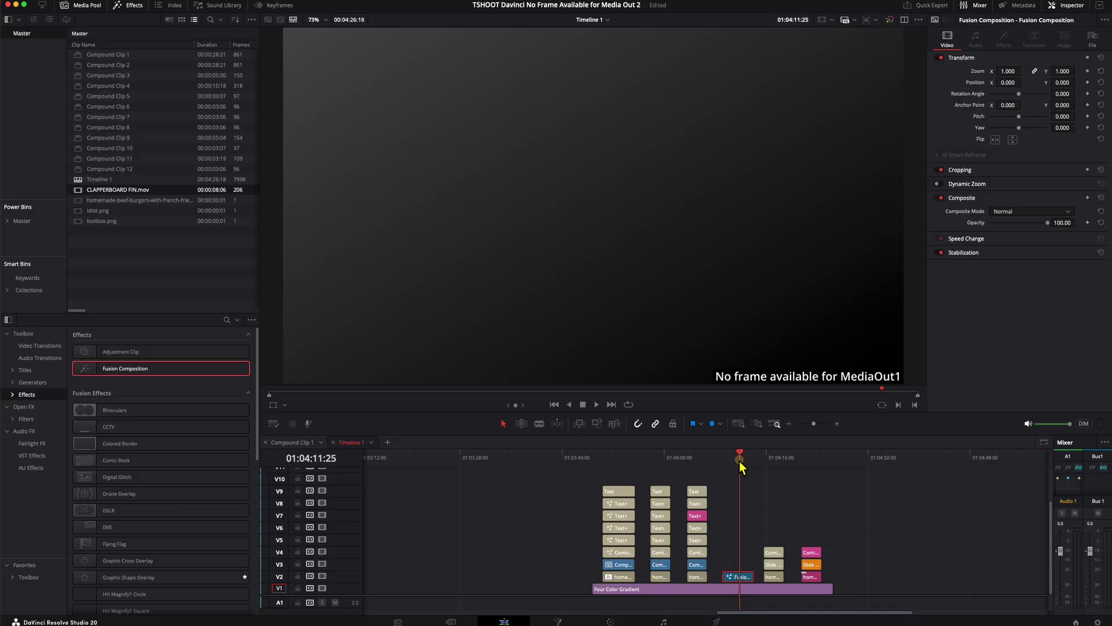
Step: Open the new Fusion Composition in Fusion, connect a Background node to MediaOut1, and check the clip on the Edit page
right_click(736, 579)
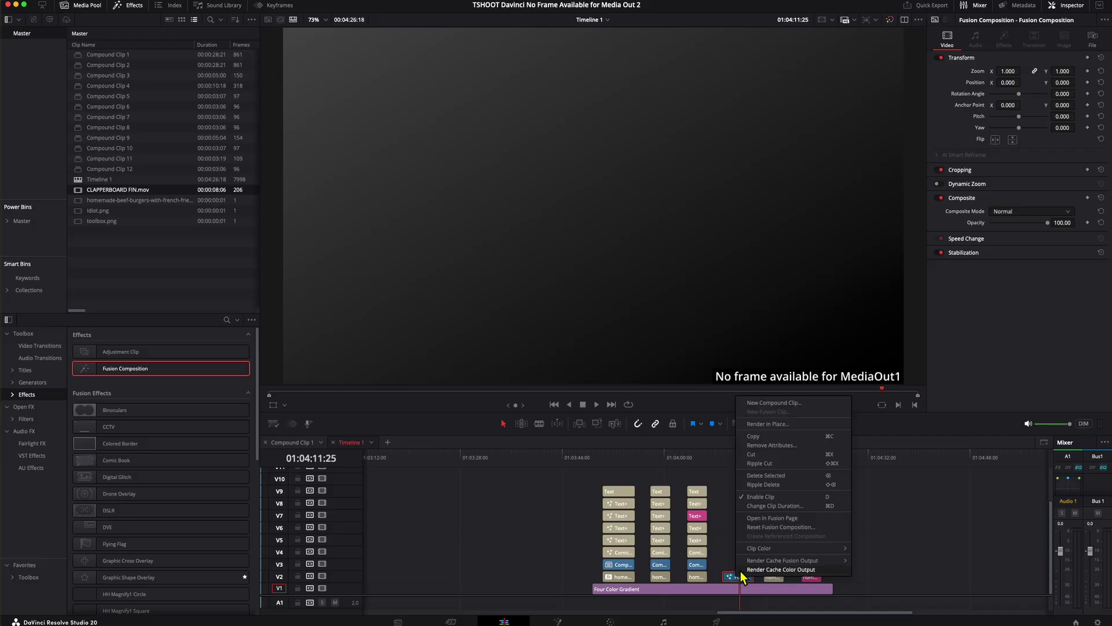
left_click(776, 519)
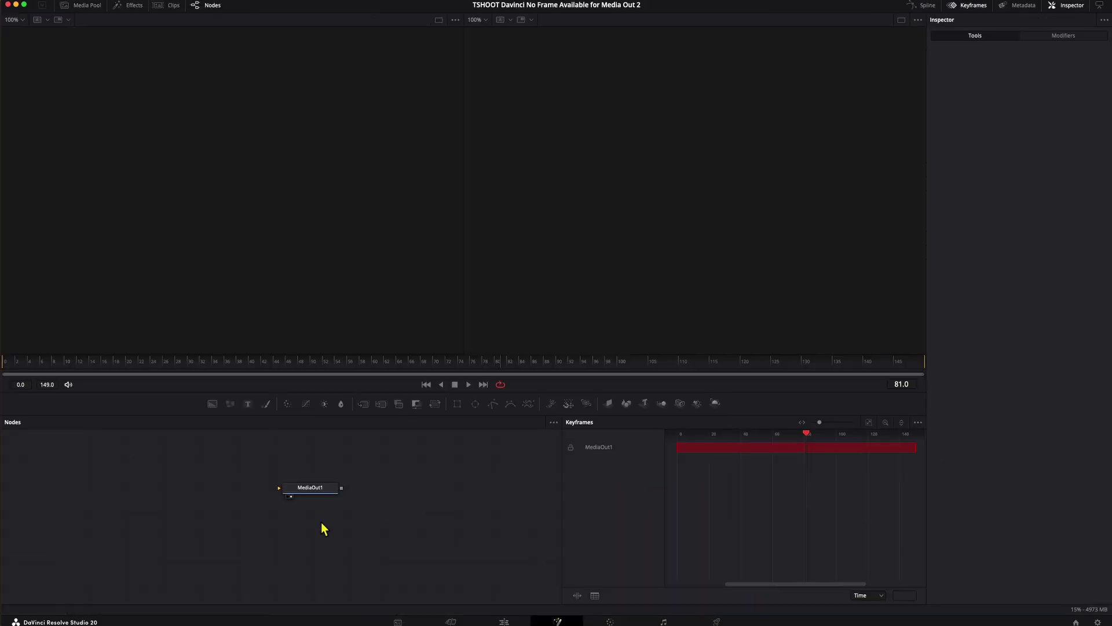
left_click(721, 450)
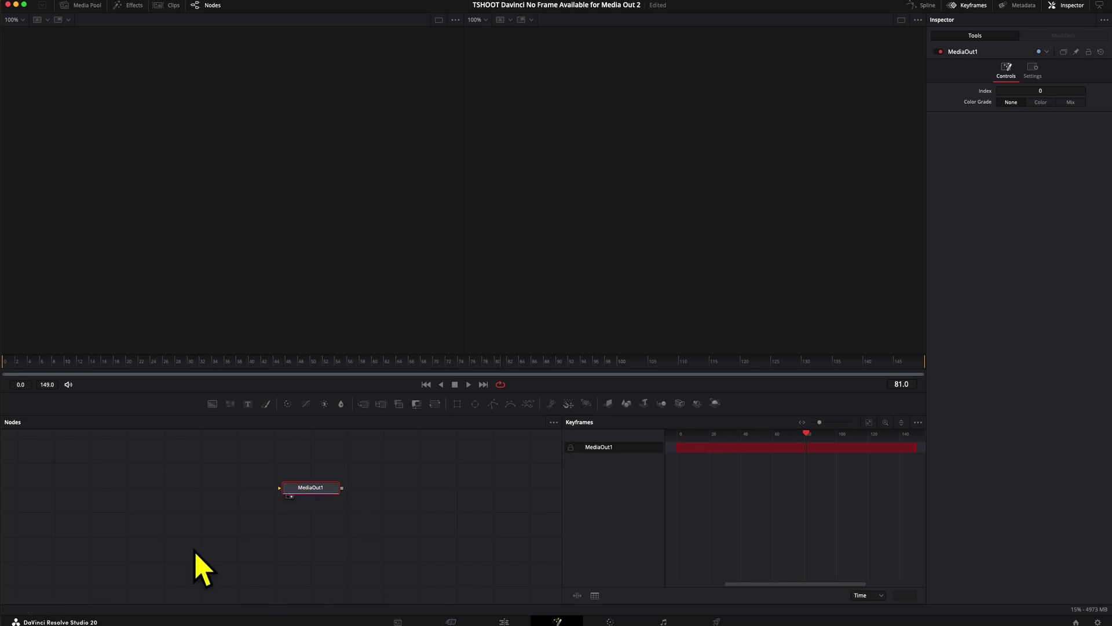
left_click_drag(211, 404, 289, 489)
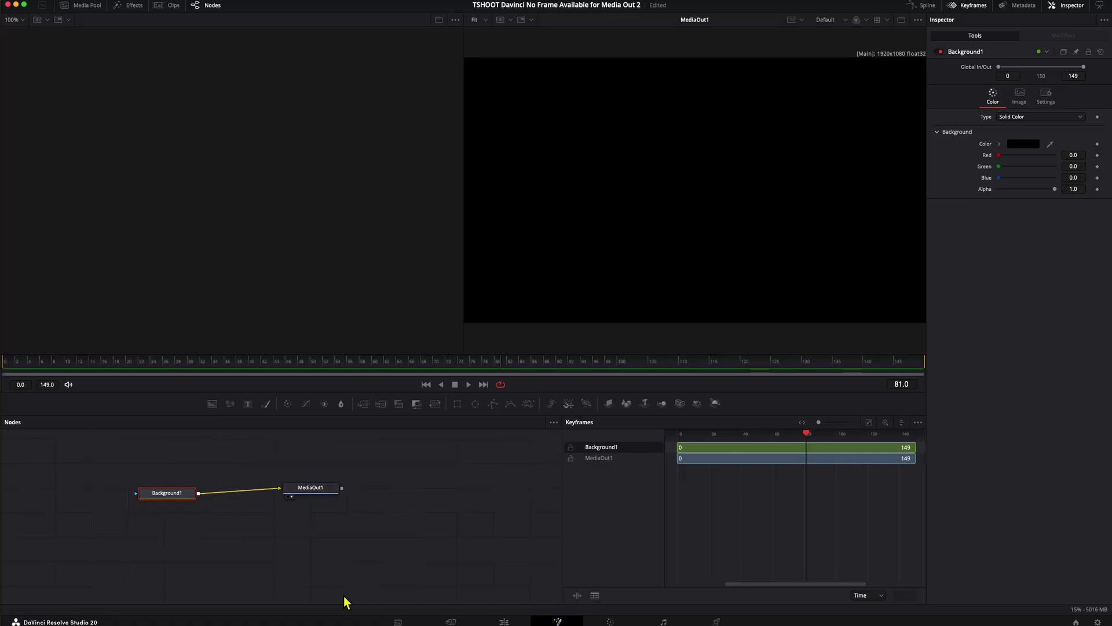
left_click(504, 621)
left_click(739, 457)
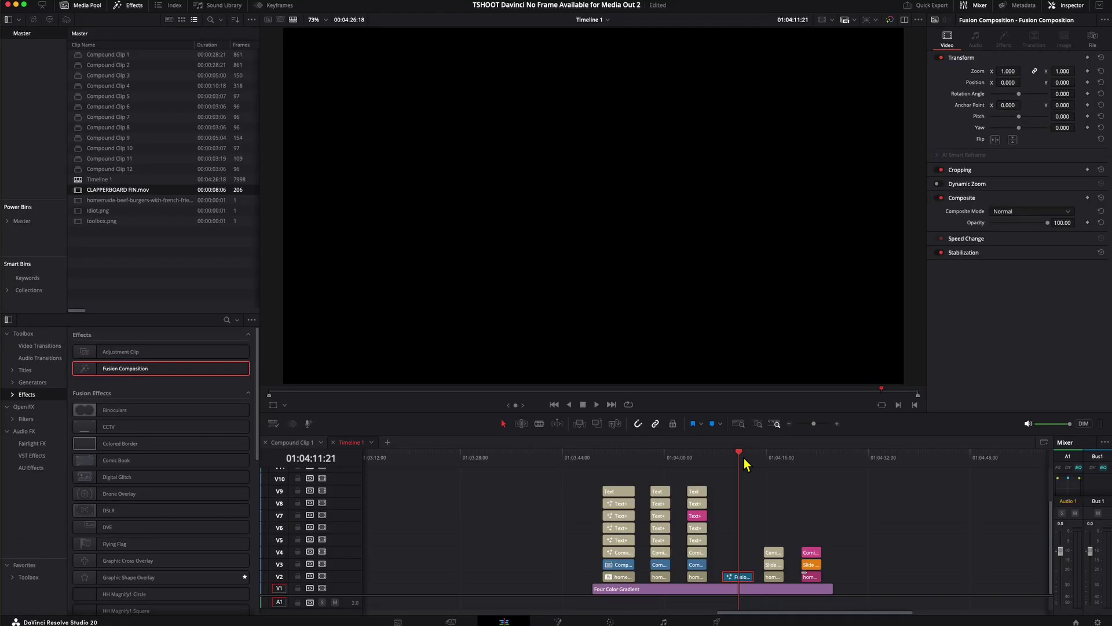
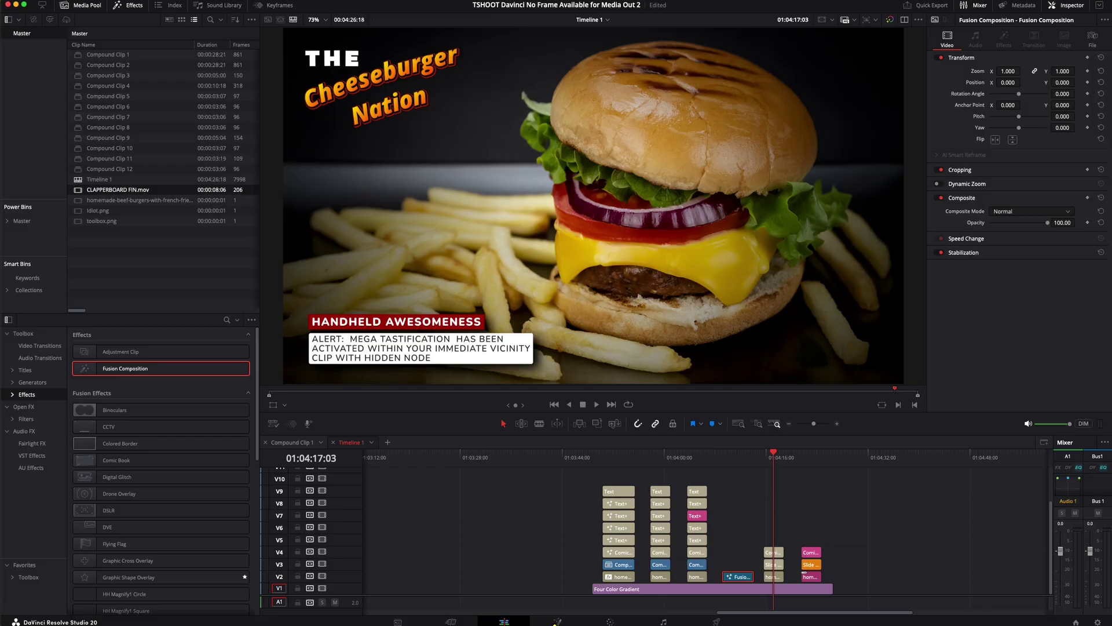
Step: Open the Comic Title at 01:04:17:03 in Fusion and move MediaOut1 away from the Template node to check for a hidden node, then return to the Edit page
left_click(557, 621)
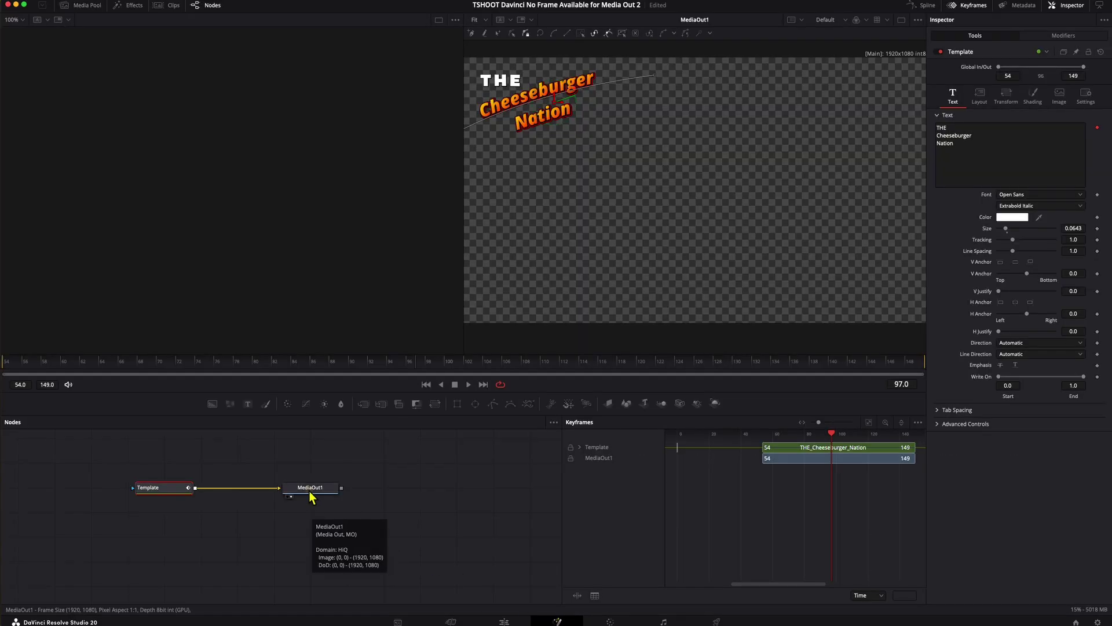
left_click_drag(312, 496, 435, 496)
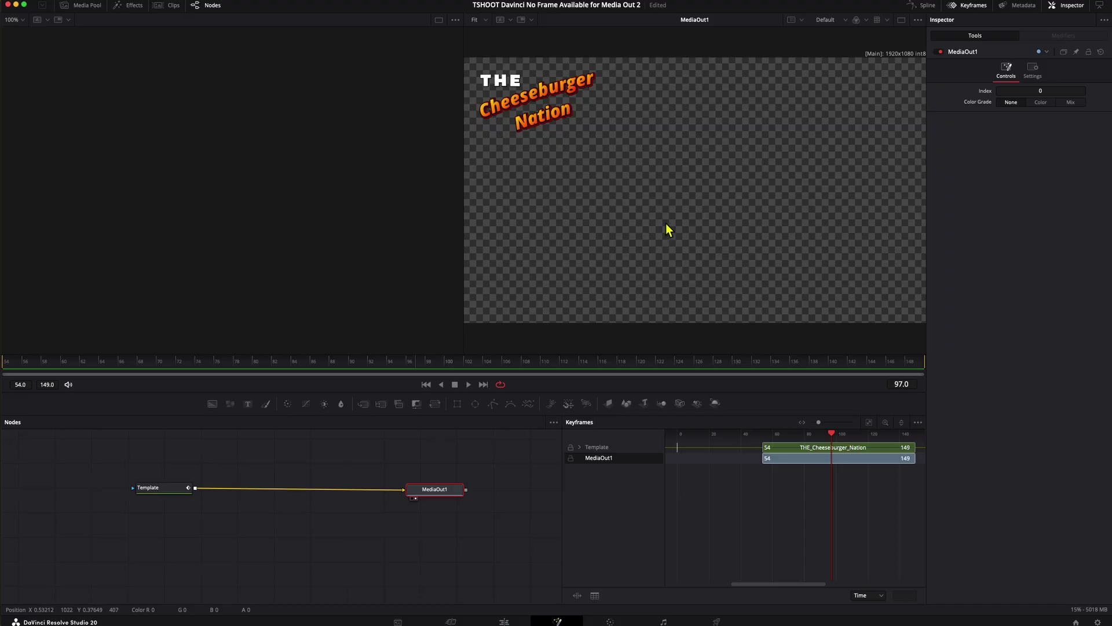
left_click(504, 622)
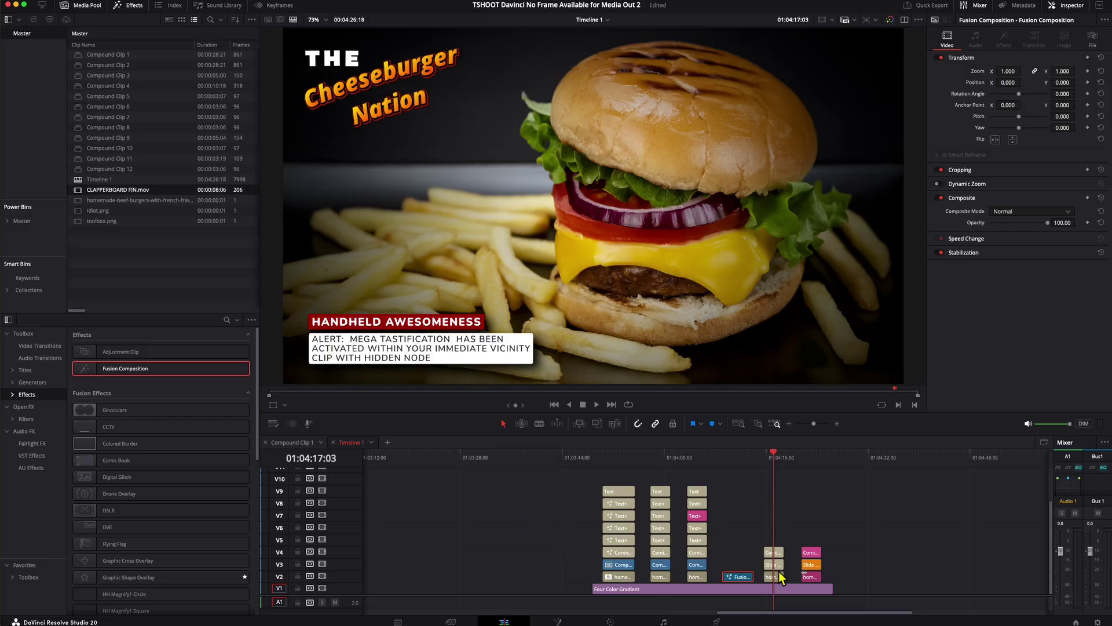
Step: Move the Comic Title temporarily to V7, examine the Slide In and Scroll title's nodes in Fusion, and put the Comic Title back on V4
left_click_drag(776, 548, 811, 513)
left_click_drag(842, 476, 841, 475)
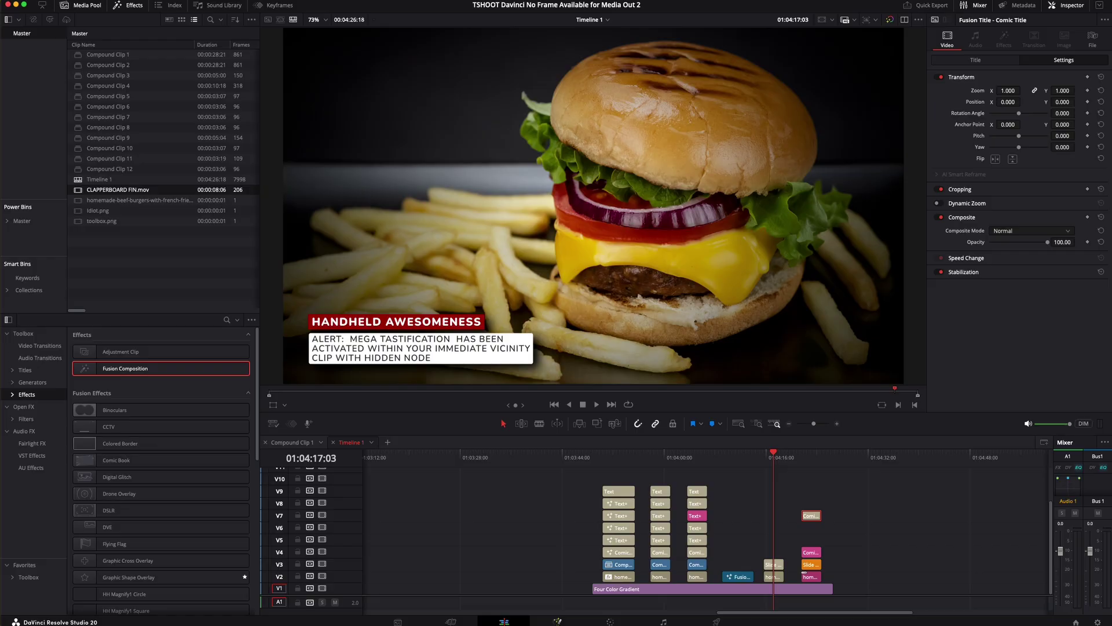
left_click(557, 621)
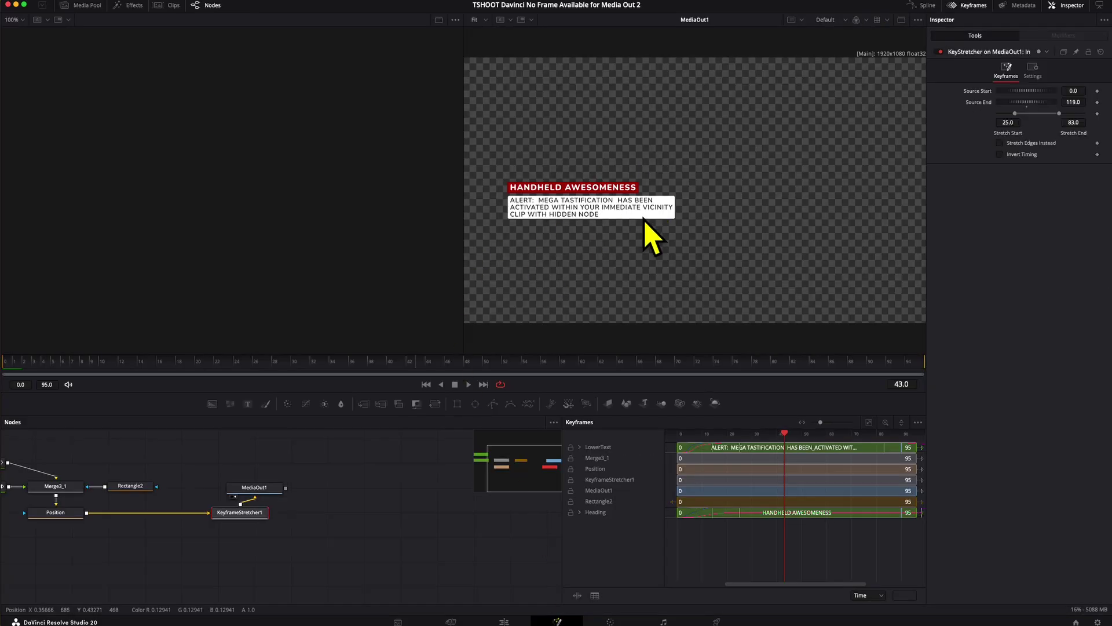
left_click(504, 621)
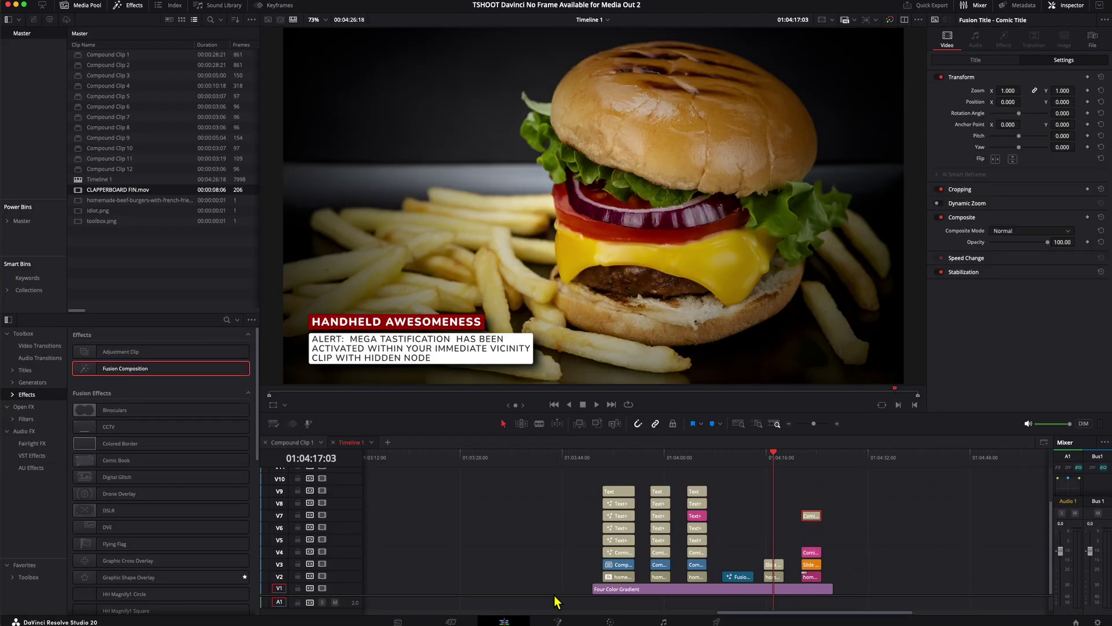
left_click_drag(812, 517, 776, 553)
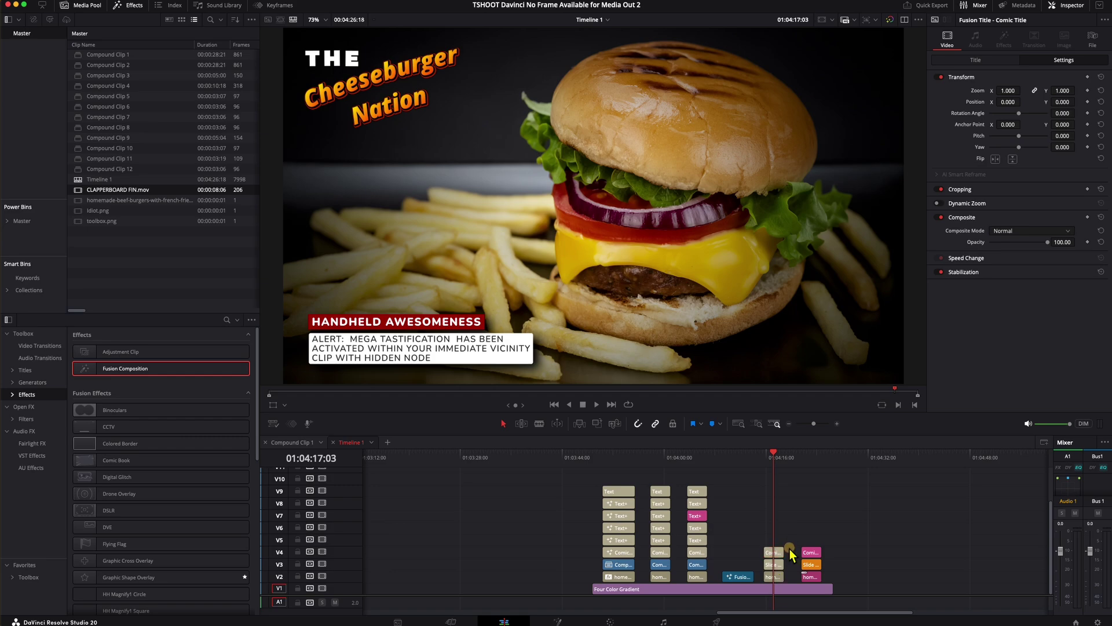
Step: Move the Comic Title to V9 and the Slide In and Scroll title to V8, and examine the burger image's nodes in Fusion
left_click_drag(783, 557, 828, 497)
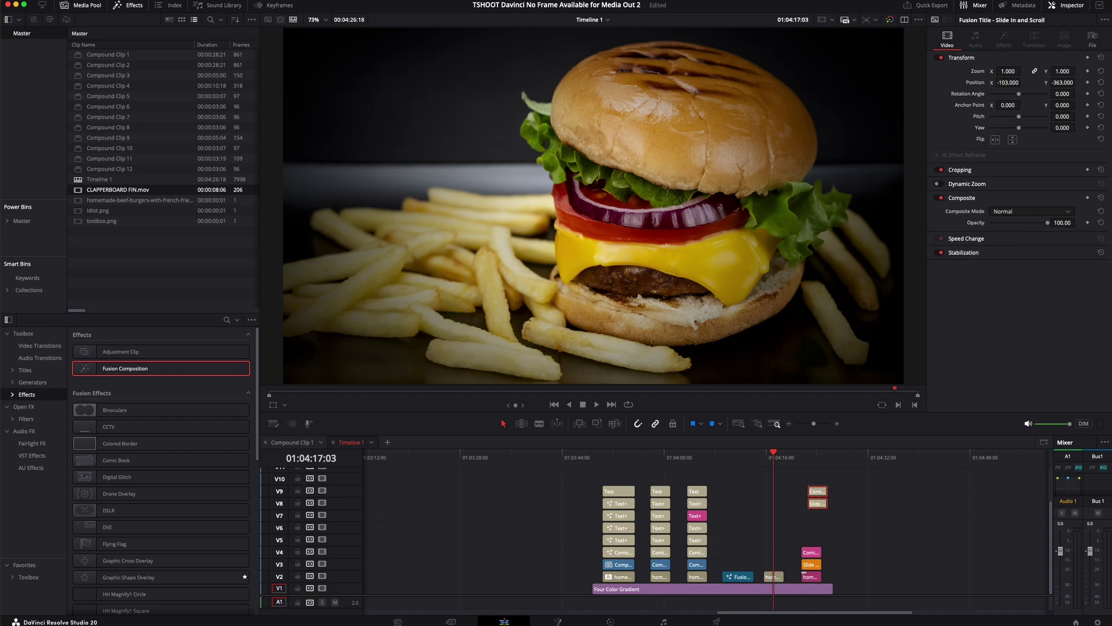
left_click(555, 621)
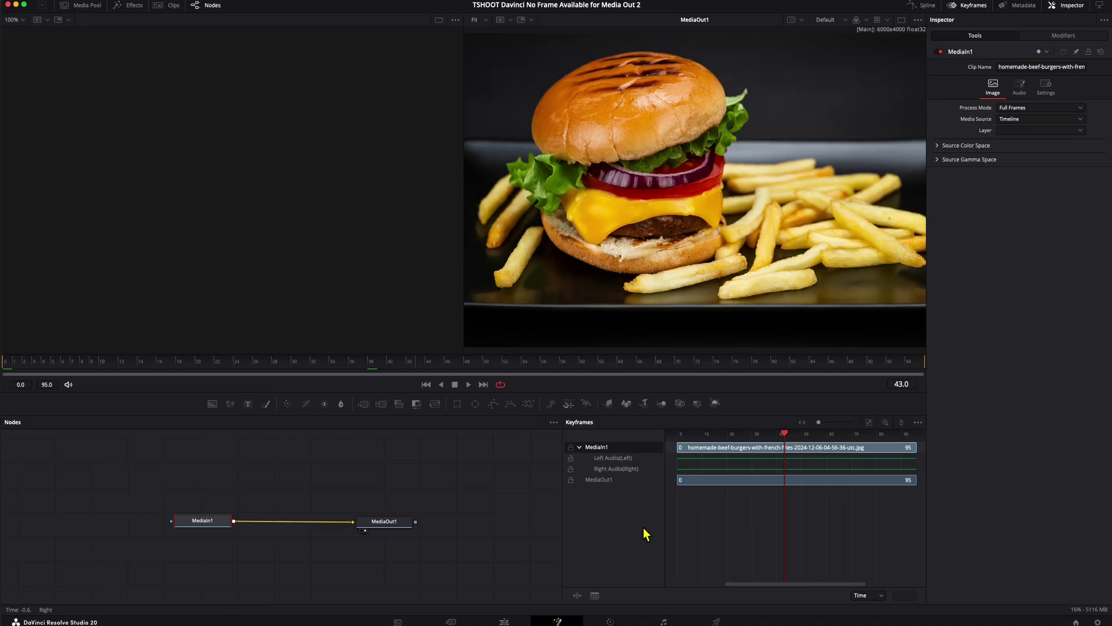
left_click(504, 620)
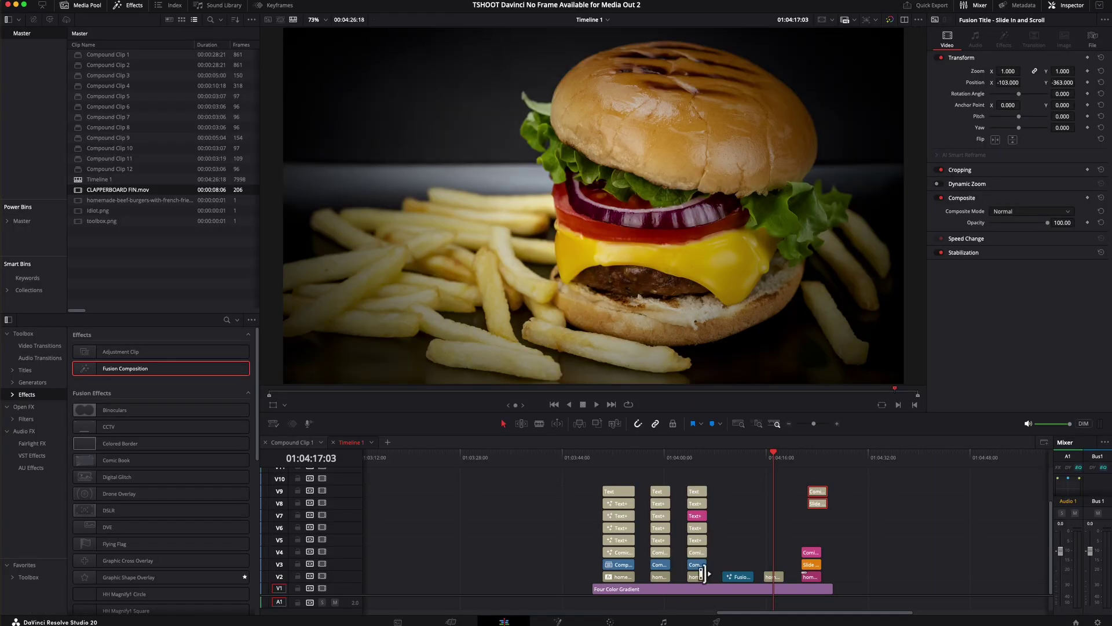
Step: Put the Comic Title and the Slide In and Scroll title back on V4 and V3, and check the Comic Title's nodes in Fusion
left_click_drag(817, 507, 769, 565)
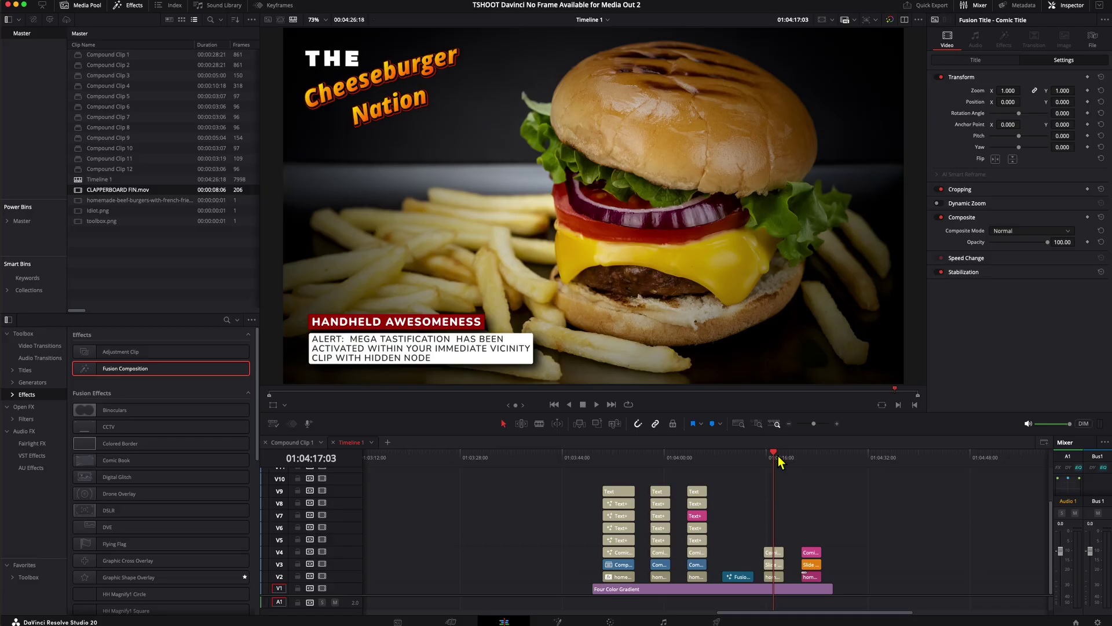
left_click(774, 551)
right_click(750, 550)
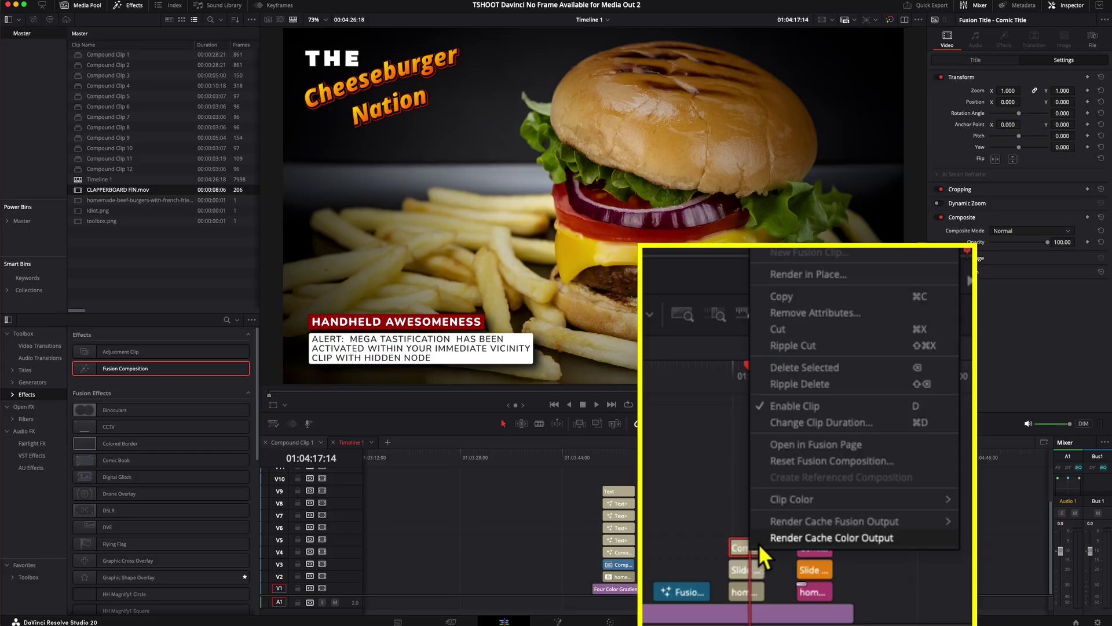
left_click(797, 449)
left_click(801, 496)
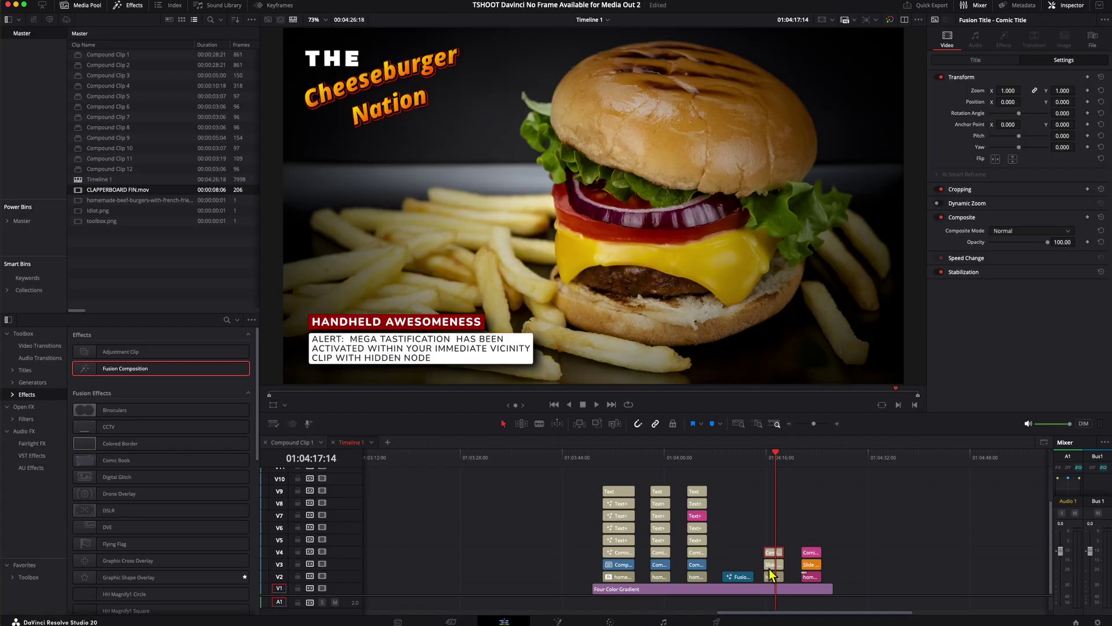
Step: Examine the nodes of the Slide In and Scroll title and of the burger image below it in Fusion, and return to the Edit page
right_click(772, 568)
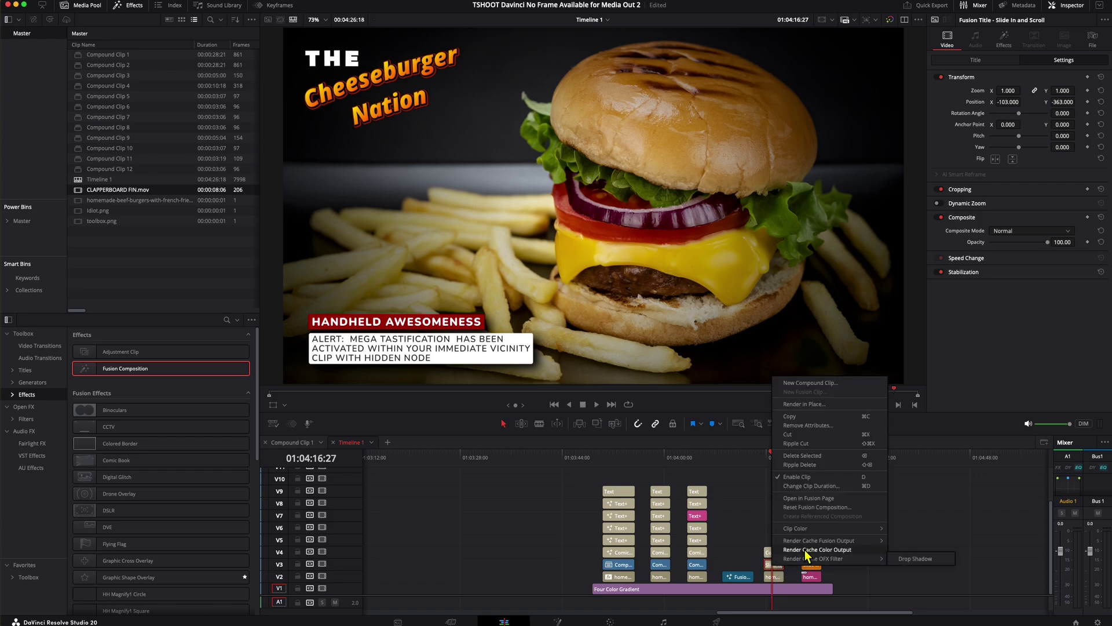
left_click(813, 497)
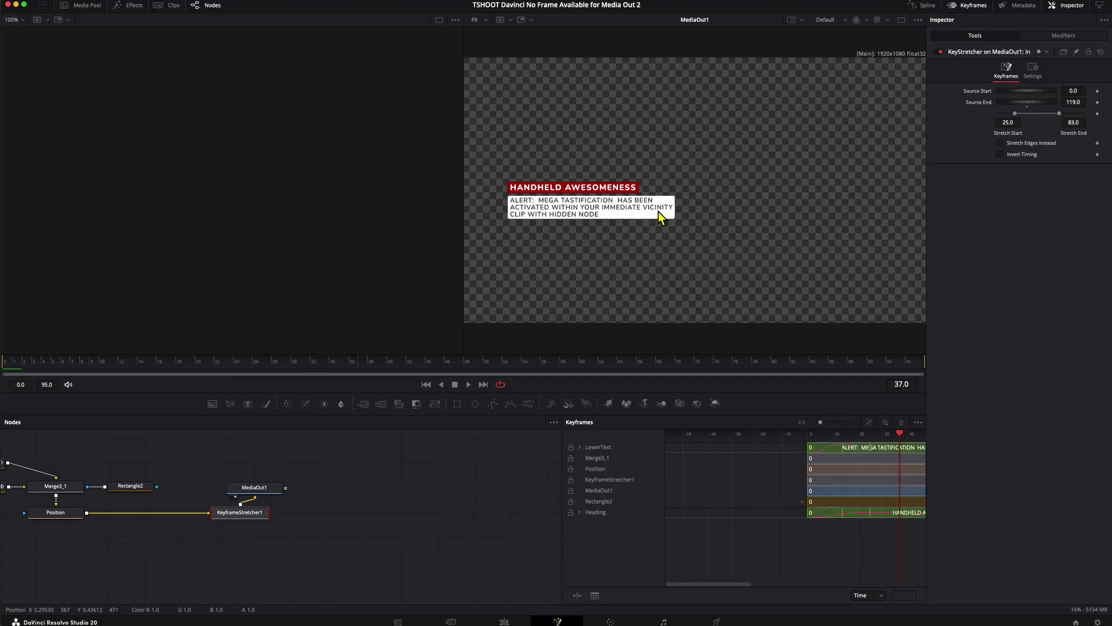
left_click(501, 621)
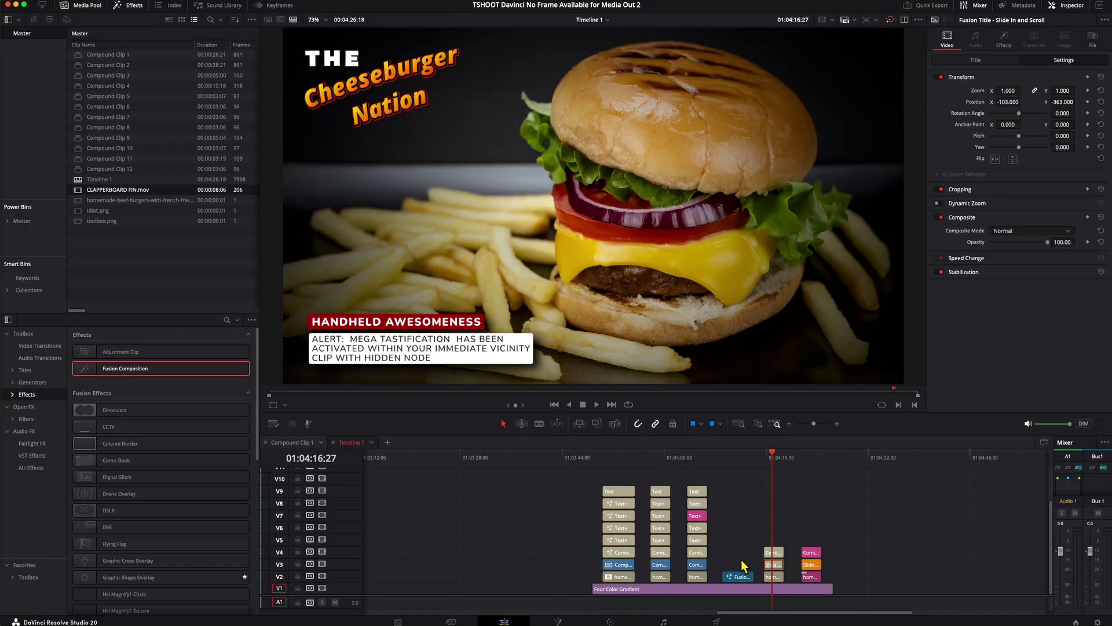
right_click(773, 575)
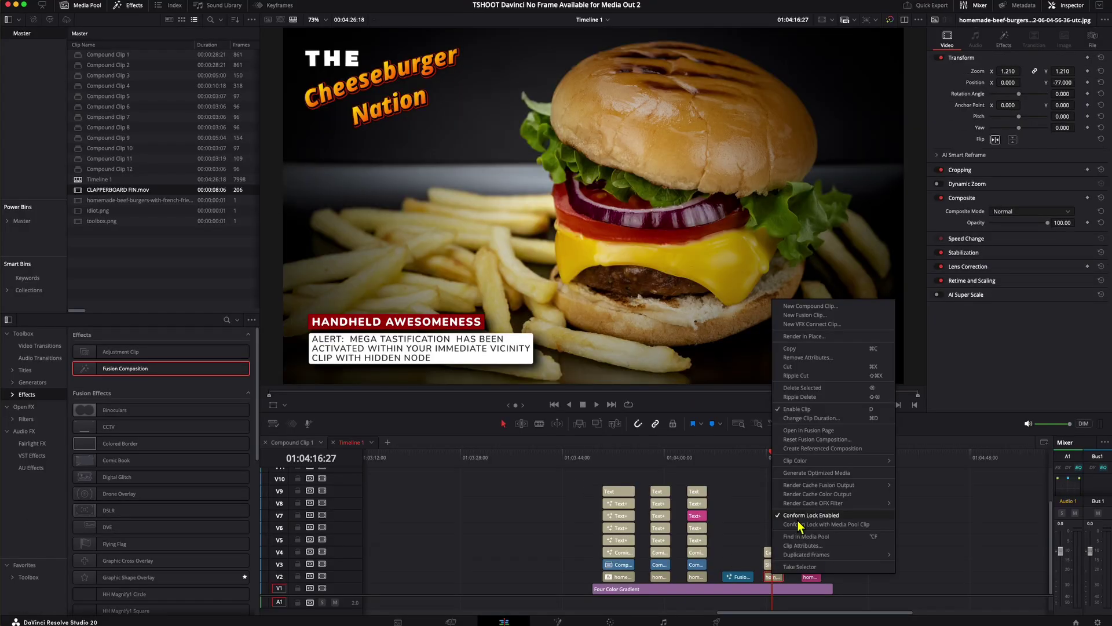
left_click(814, 430)
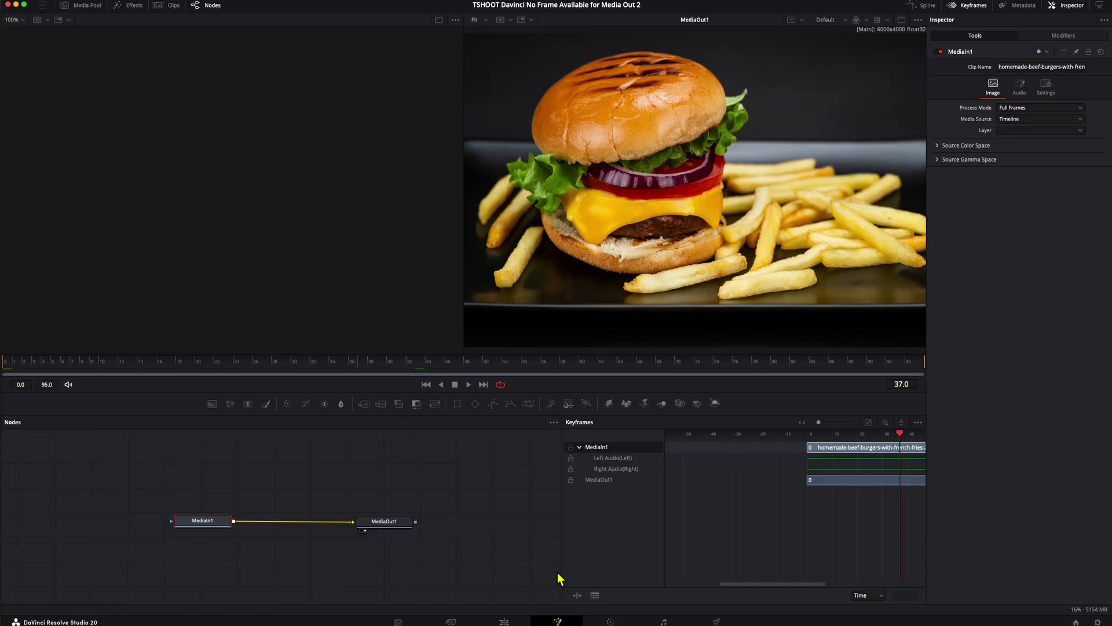
left_click(502, 621)
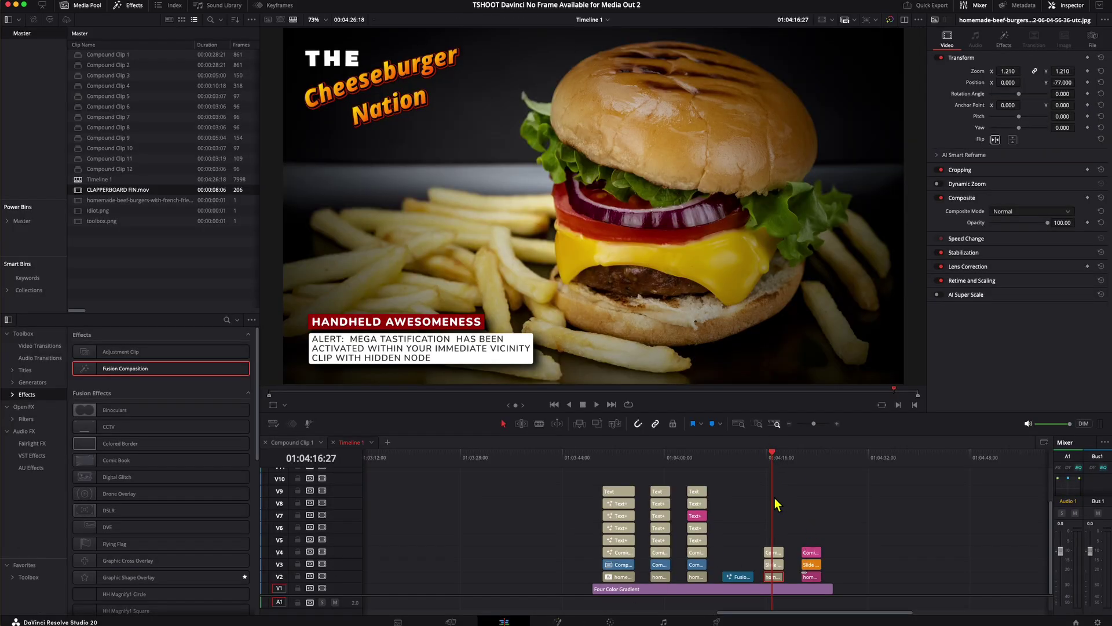
Step: Go to 01:04:23:11 in the last stack, disable video tracks V4, V3 and V2, and briefly re-enable V2 to check the burger image alone
right_click(780, 557)
left_click(812, 461)
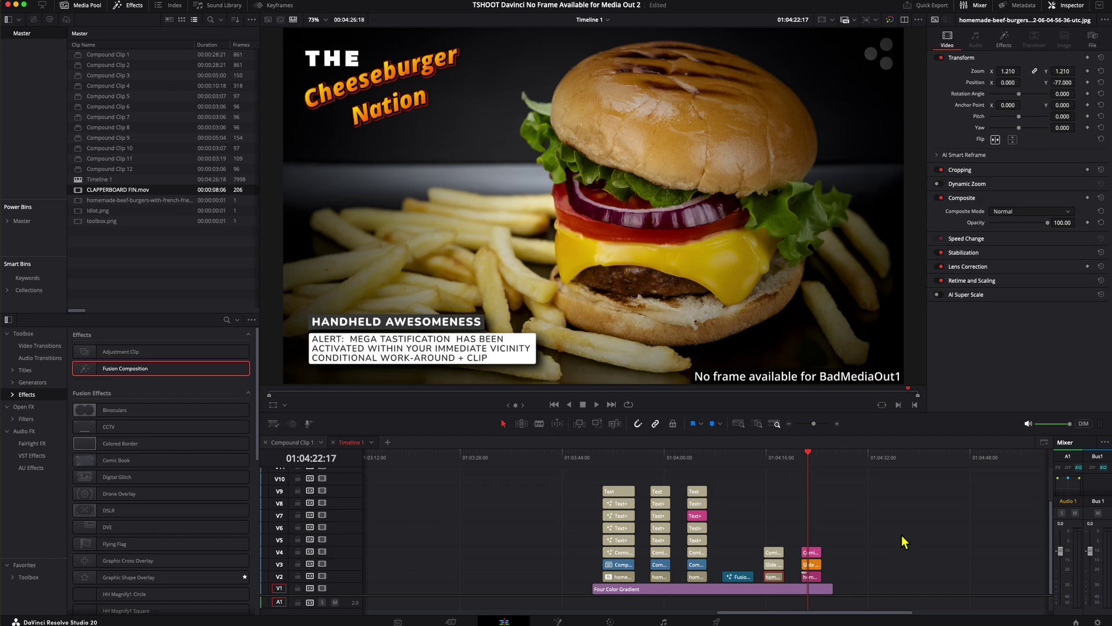
left_click(813, 460)
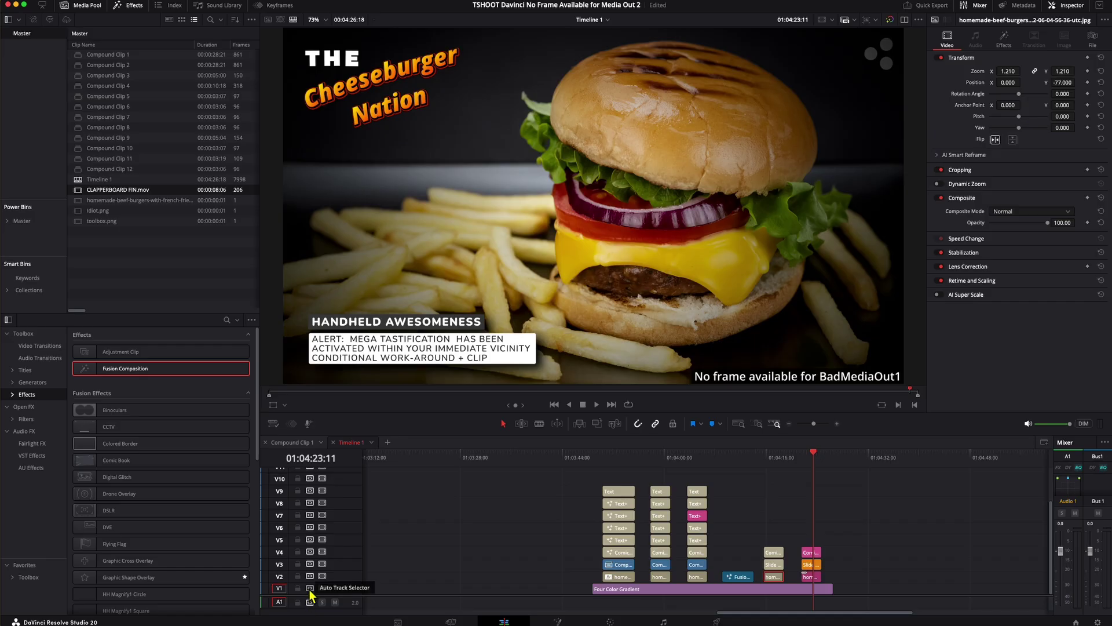
left_click(323, 551)
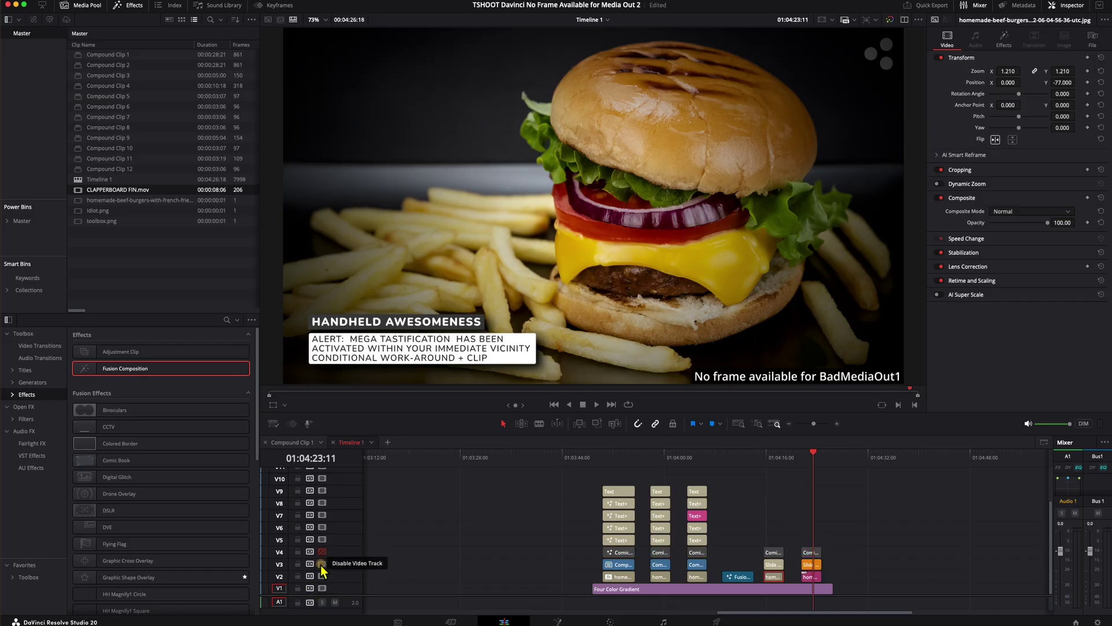
left_click(323, 564)
left_click(323, 575)
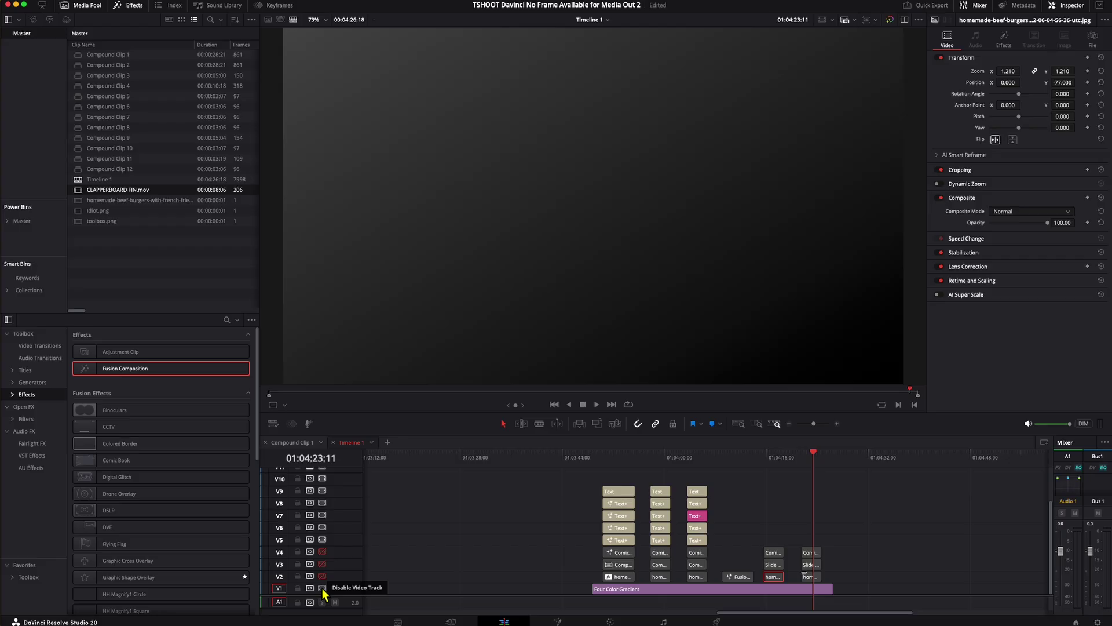
left_click(323, 576)
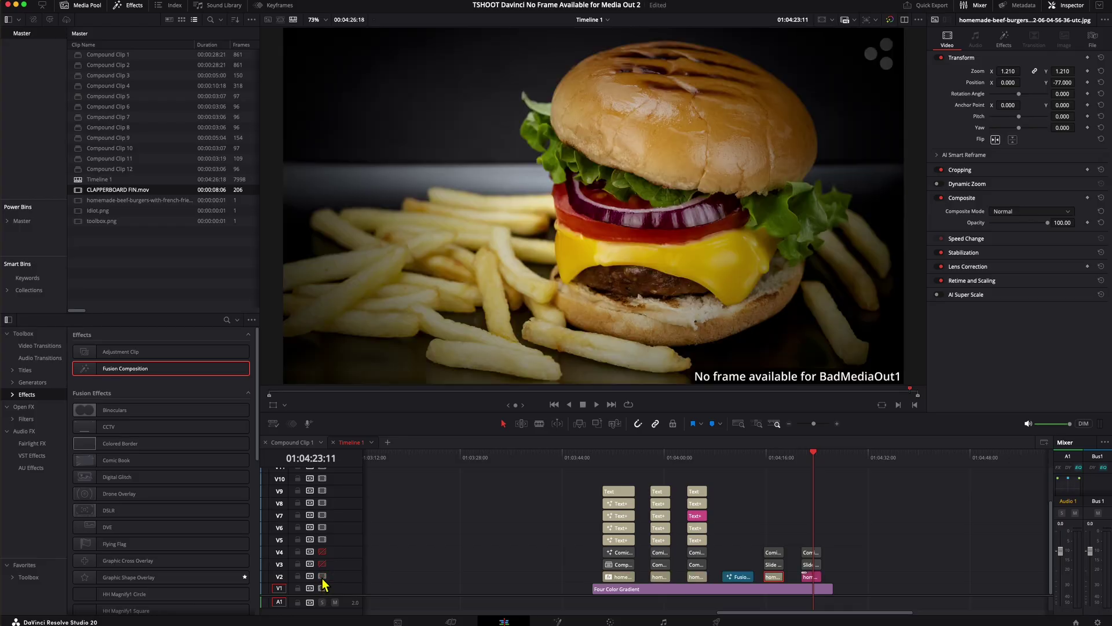
left_click(323, 576)
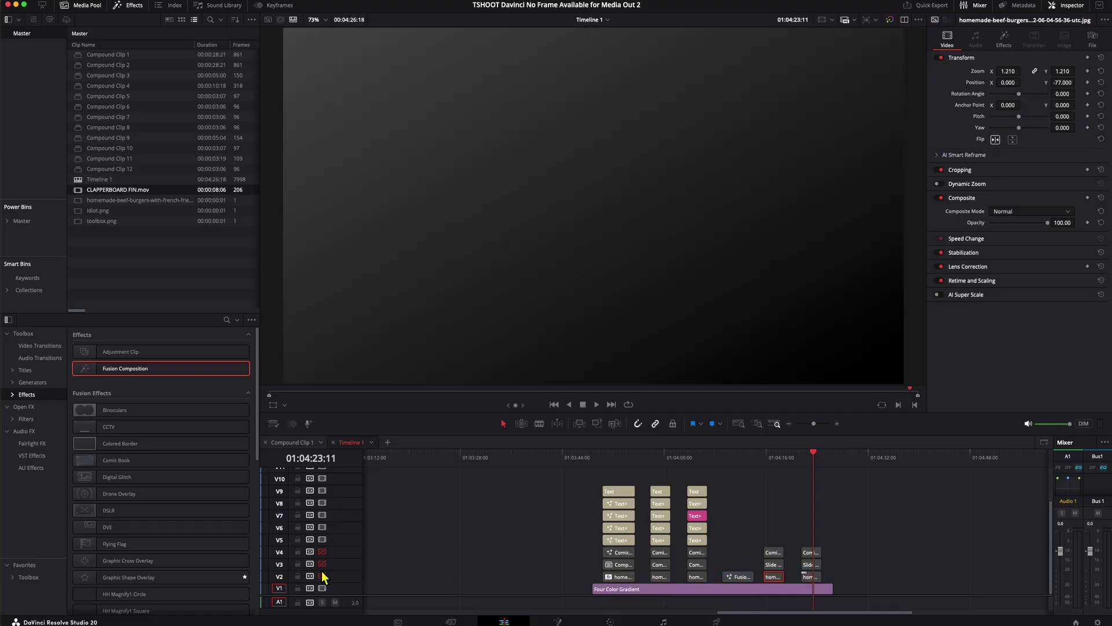
Step: Toggle video tracks V3 and V4 to check each title separately for the missing-frame error, and leave both tracks enabled
left_click(323, 563)
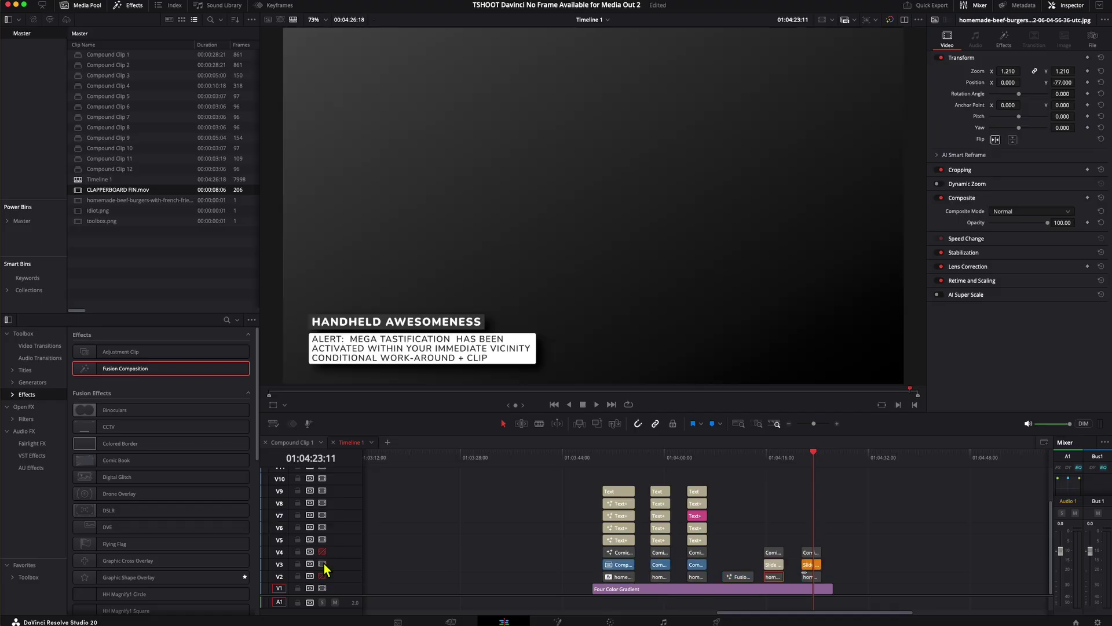
left_click(323, 564)
left_click(323, 551)
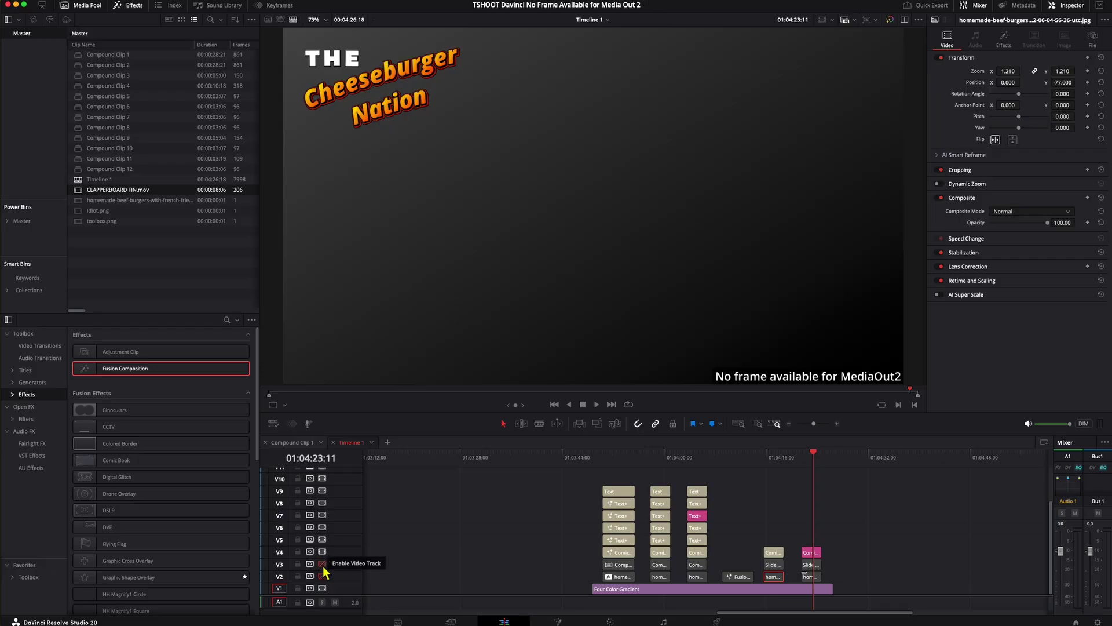
left_click(322, 564)
left_click(323, 552)
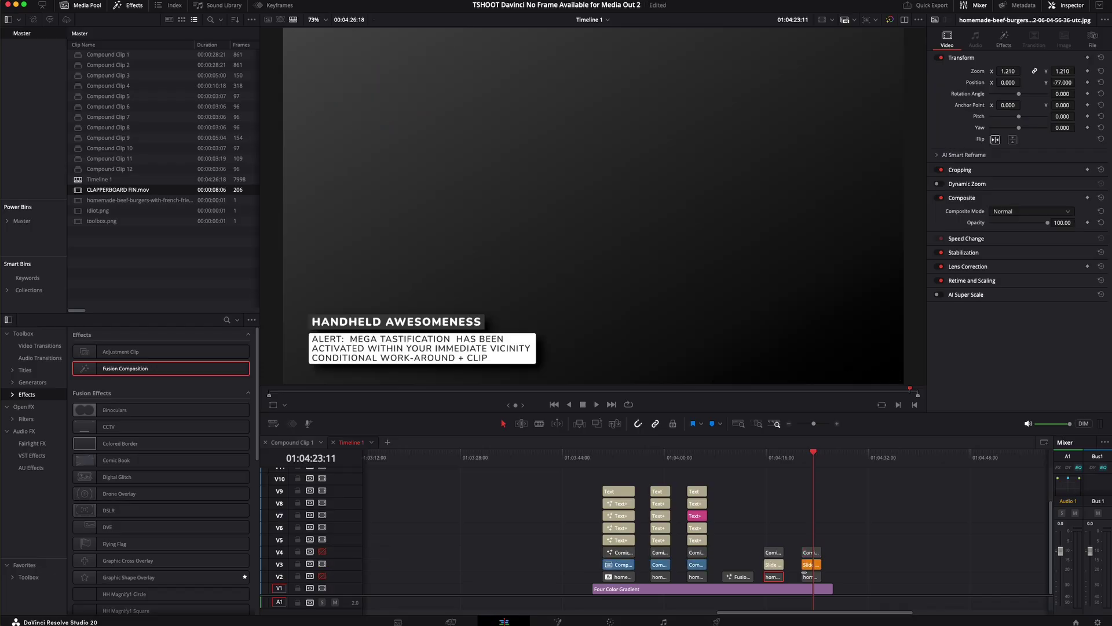
left_click(323, 552)
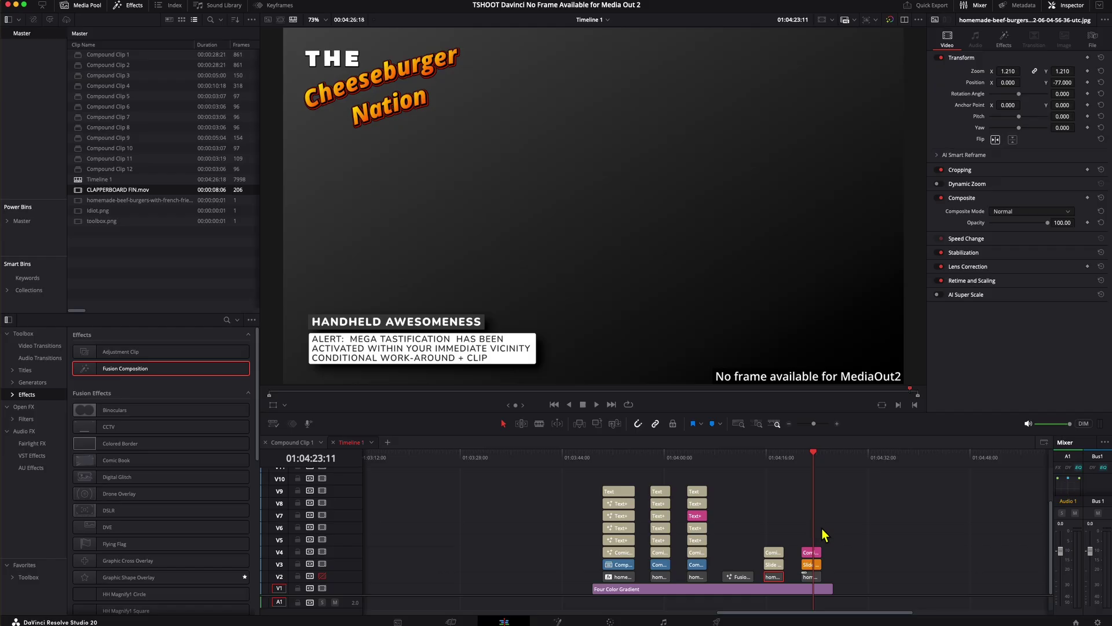
Step: Open the last stack's Comic Title in Fusion, select MediaOut2 through its keyframe track, and separate the overlapping MediaOut1 and MediaOut2 nodes
left_click(810, 552)
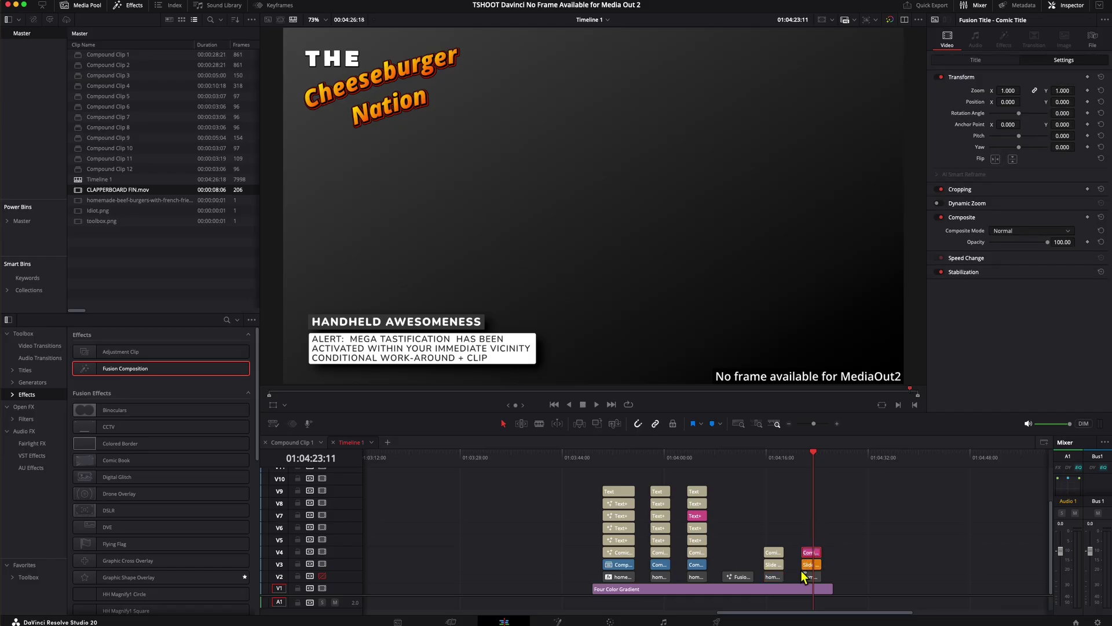
right_click(810, 553)
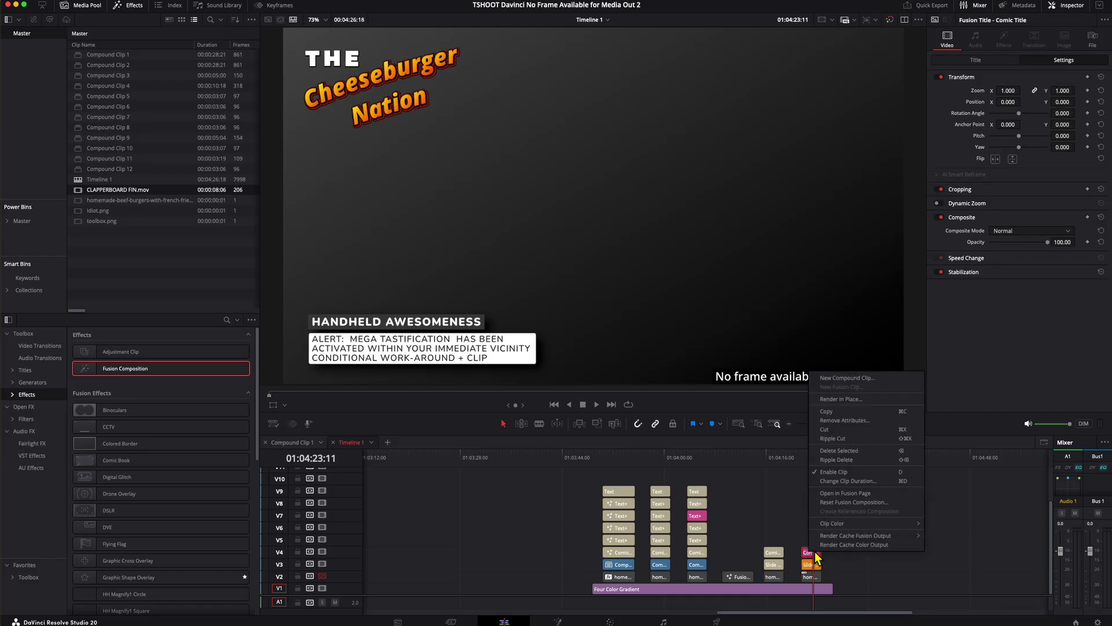
left_click(849, 492)
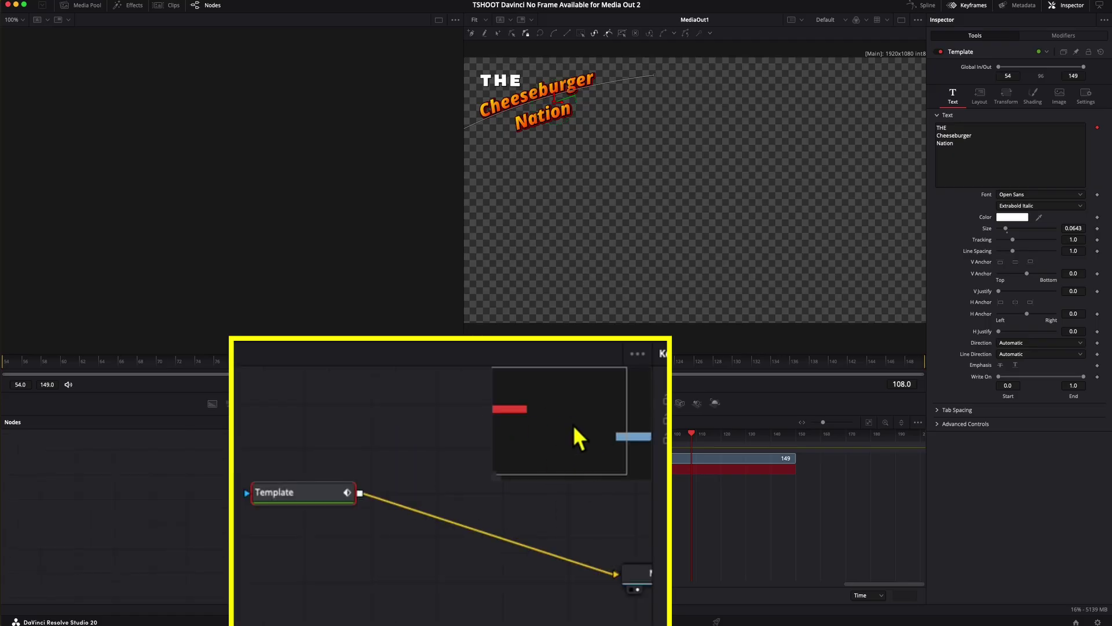
scroll(534, 509, "right", 5)
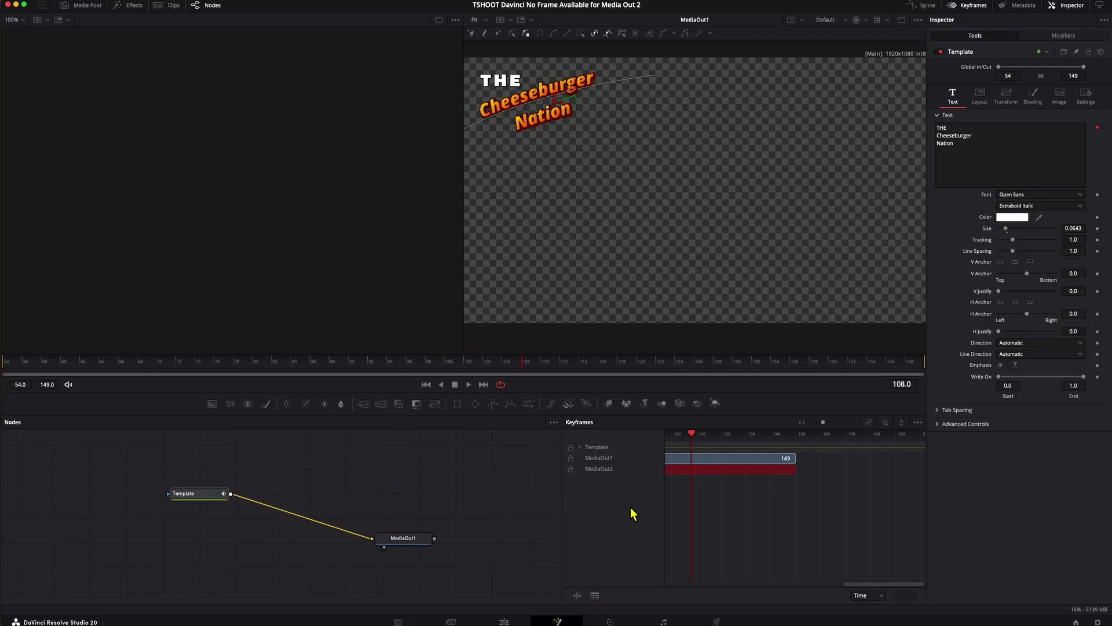
left_click(716, 474)
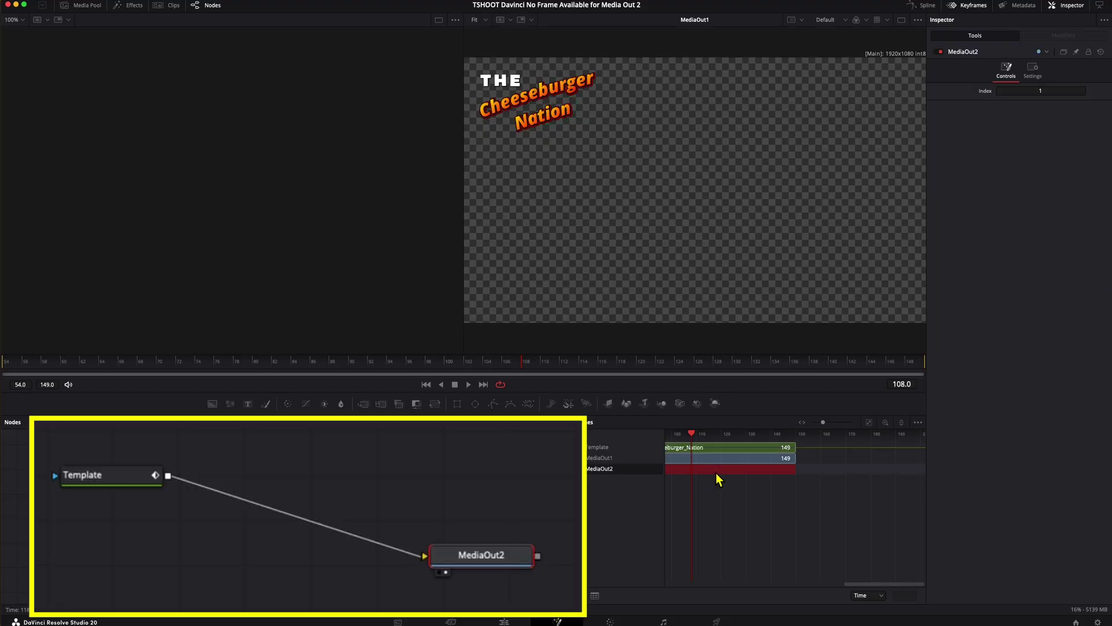
left_click(502, 556)
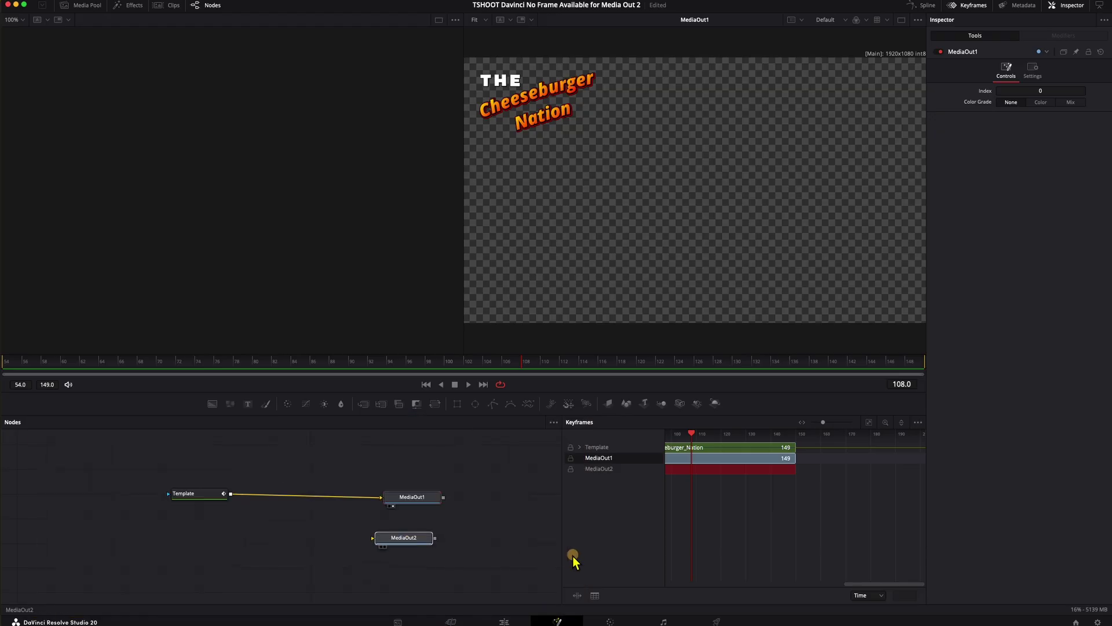
left_click_drag(411, 544, 533, 569)
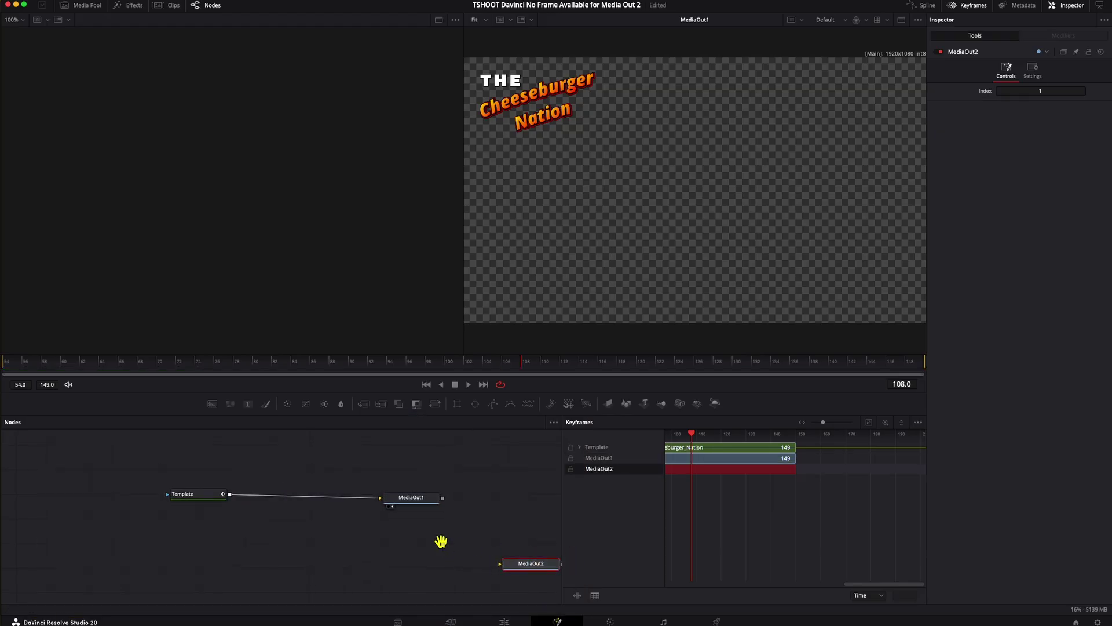
left_click_drag(439, 538, 394, 506)
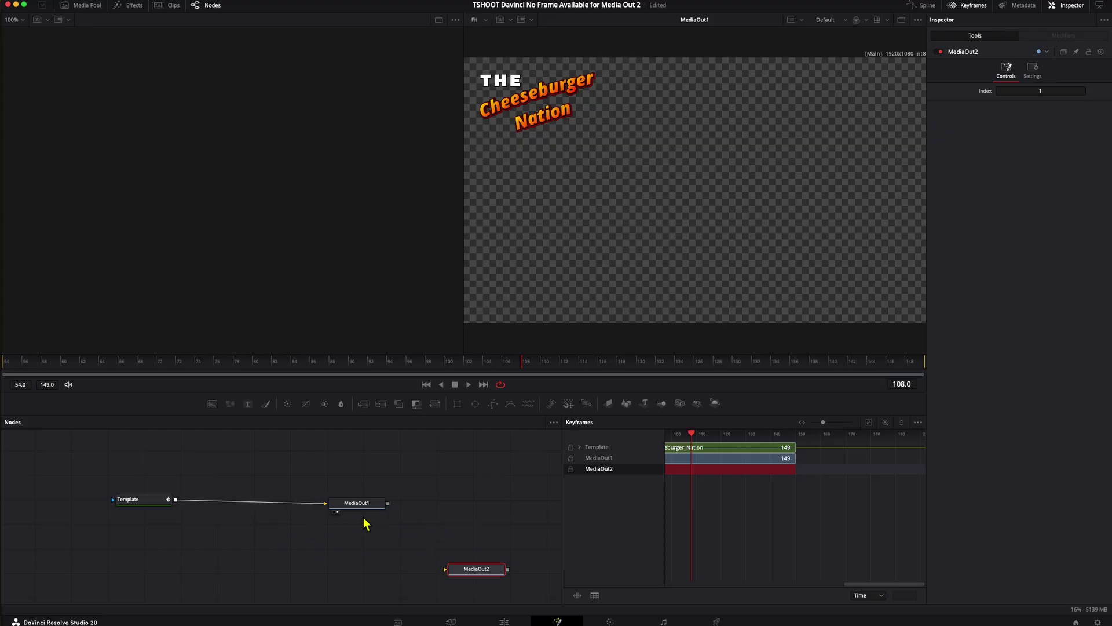
Step: Stack MediaOut1 on top of MediaOut2, select MediaOut2 through its keyframe track, and move MediaOut1 clear of it again
left_click_drag(363, 507, 481, 574)
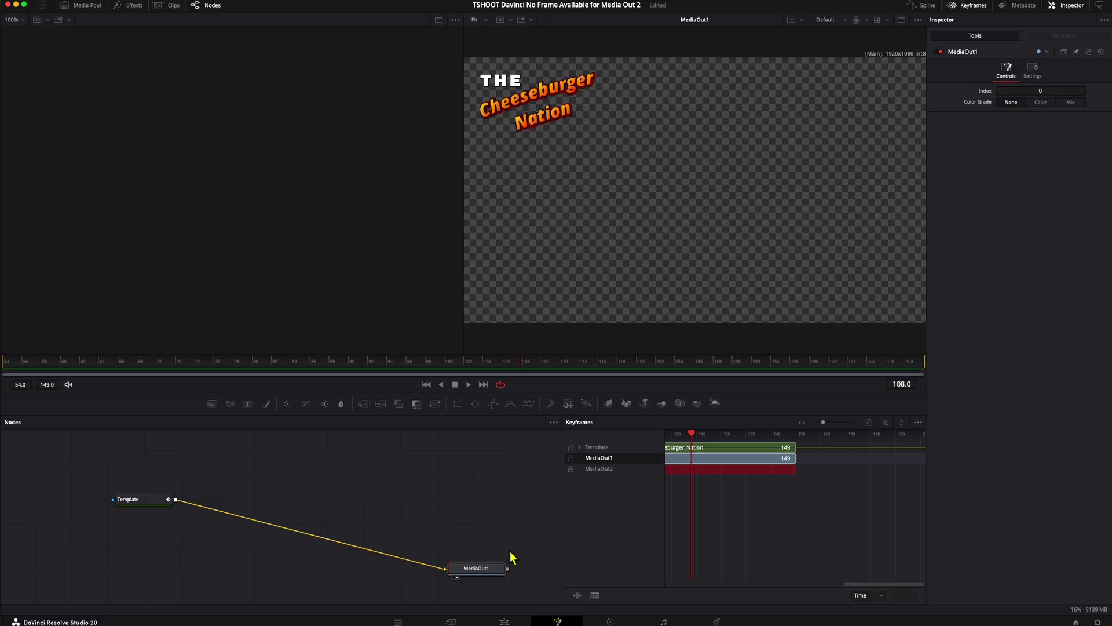
left_click(720, 470)
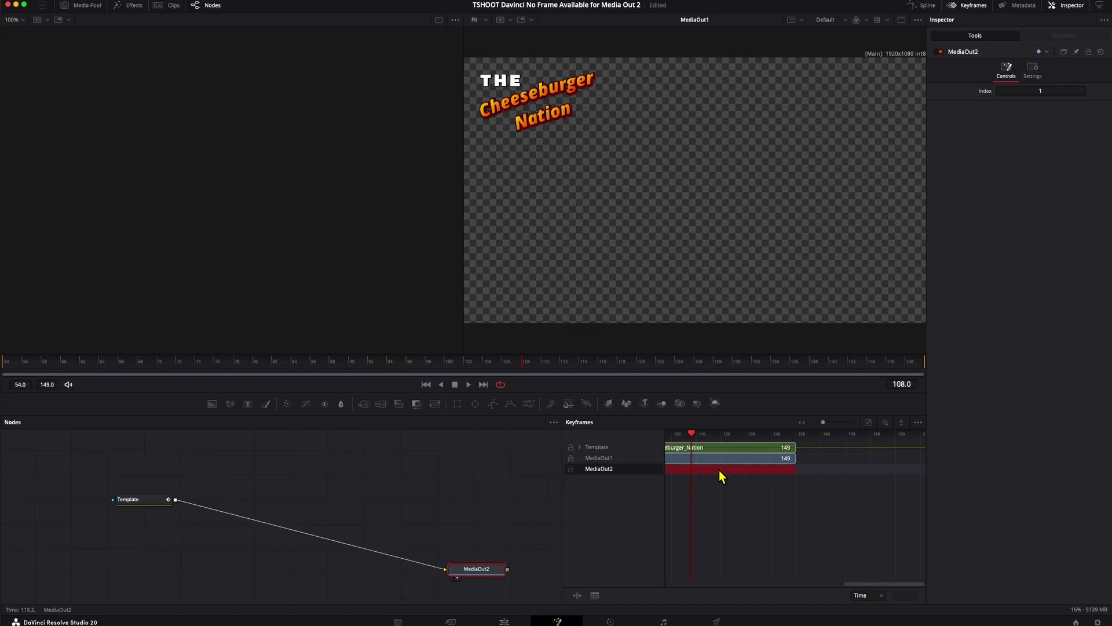
left_click_drag(479, 573, 479, 493)
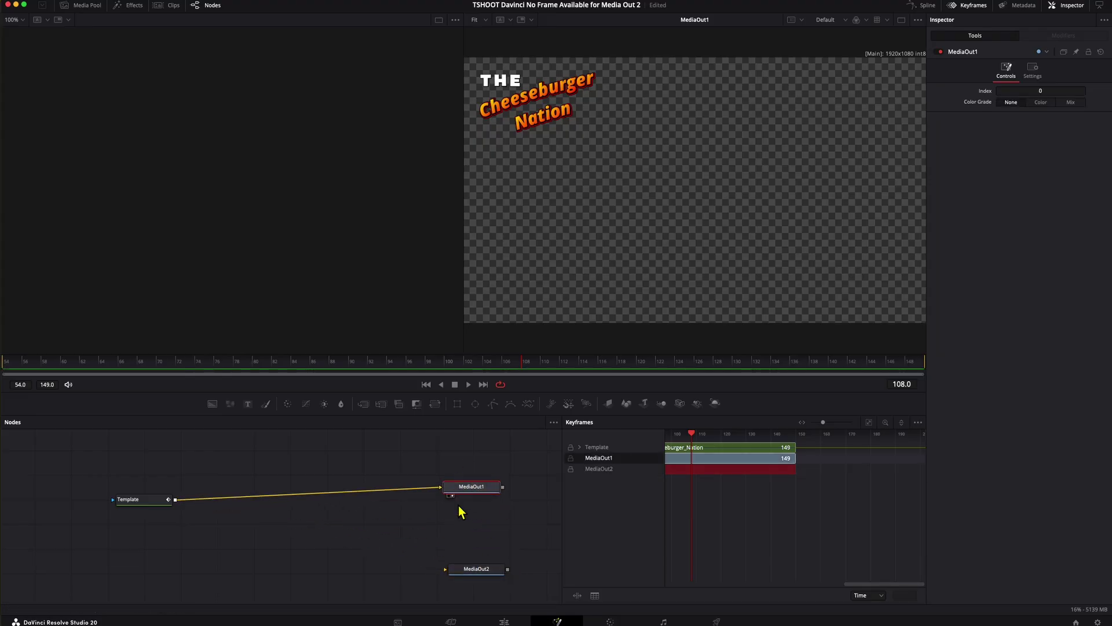
Step: Delete the extra MediaOut2 node from the Comic Title's composition and return to the Edit page
left_click(484, 572)
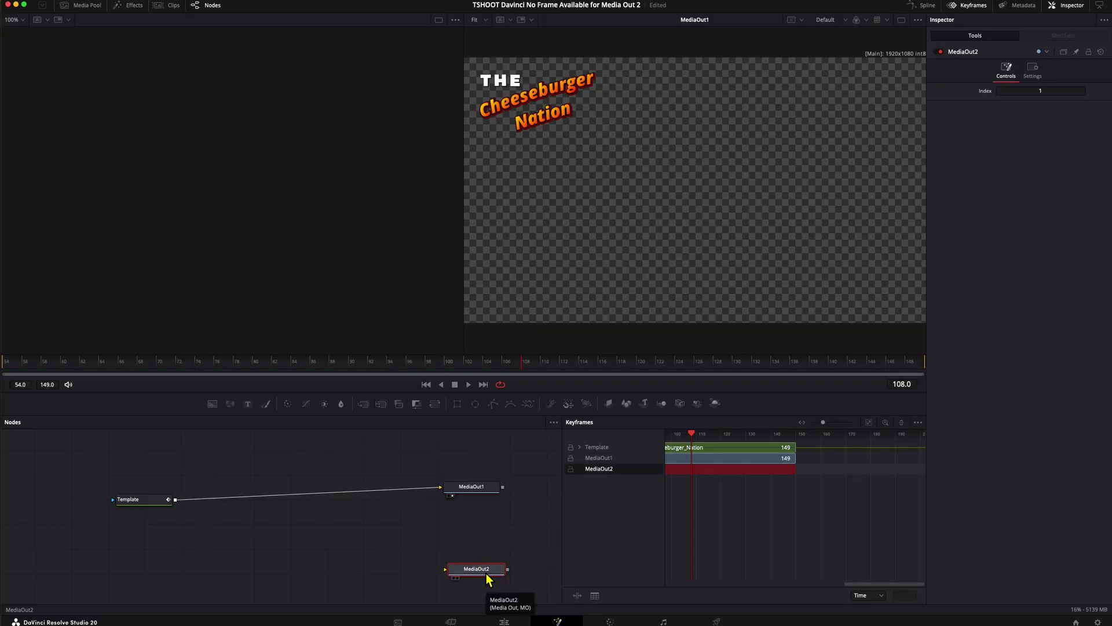
key("Delete")
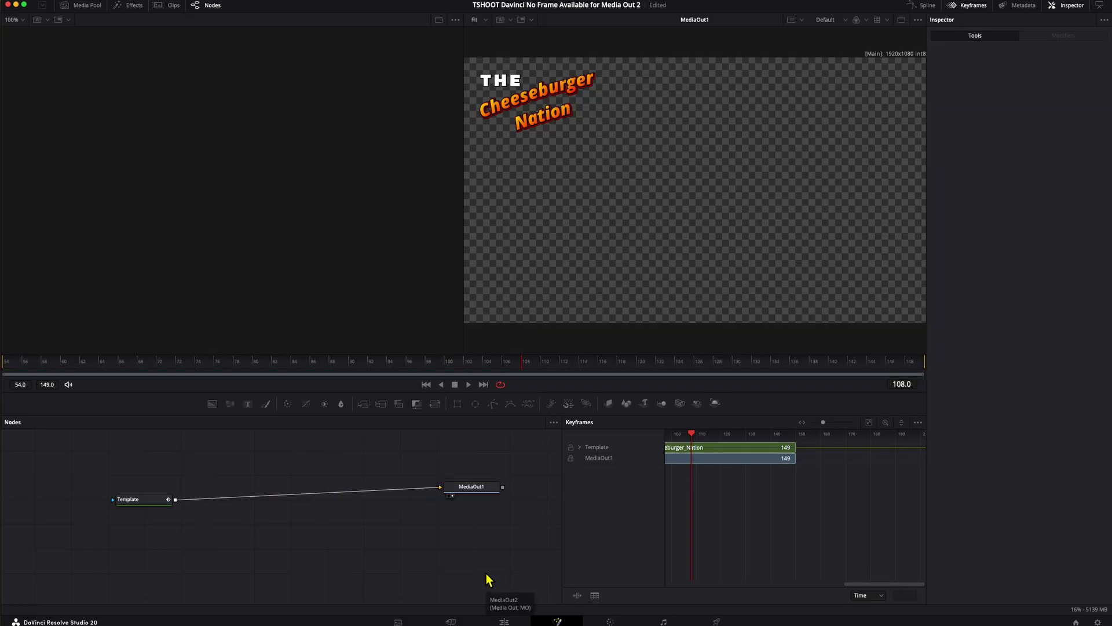
left_click(501, 620)
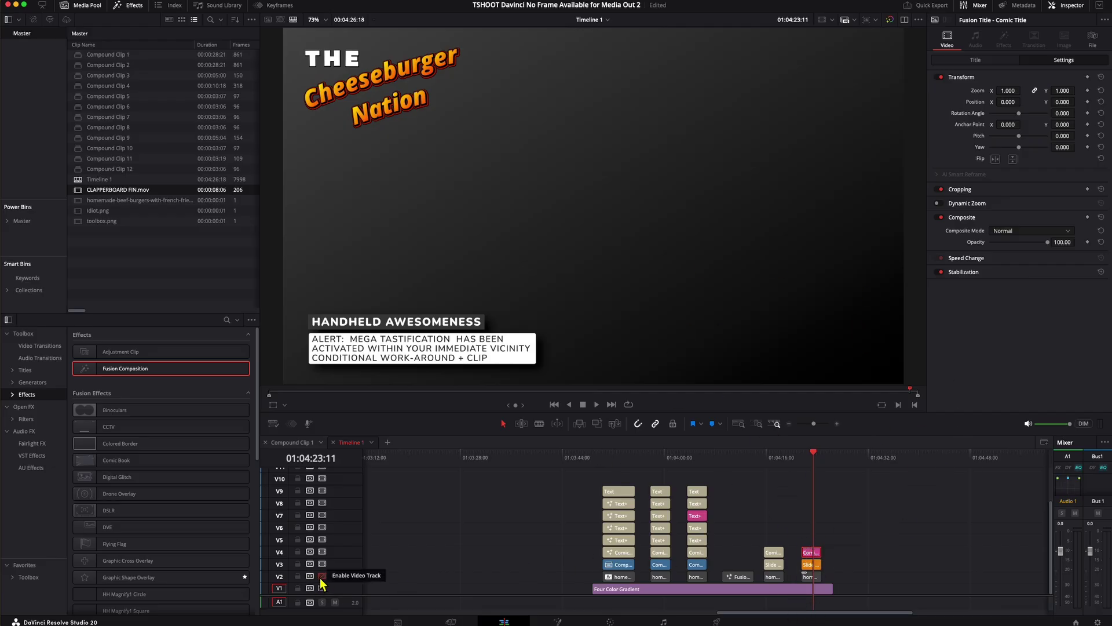
Step: Re-enable video track V2 and open the last stack's burger image in Fusion
left_click(321, 576)
right_click(808, 578)
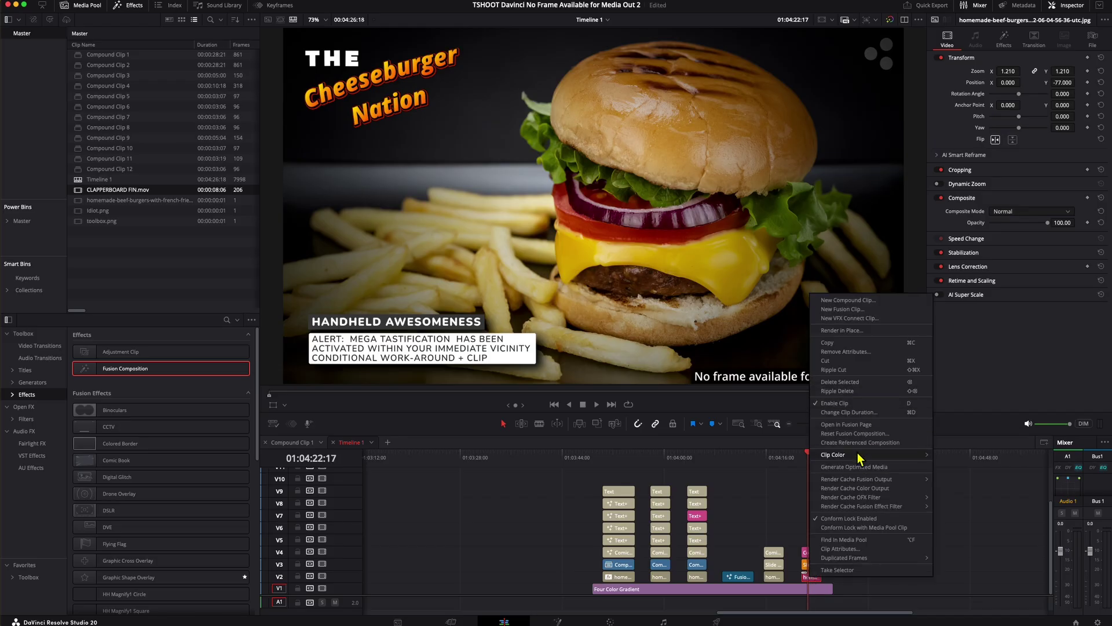
left_click(852, 424)
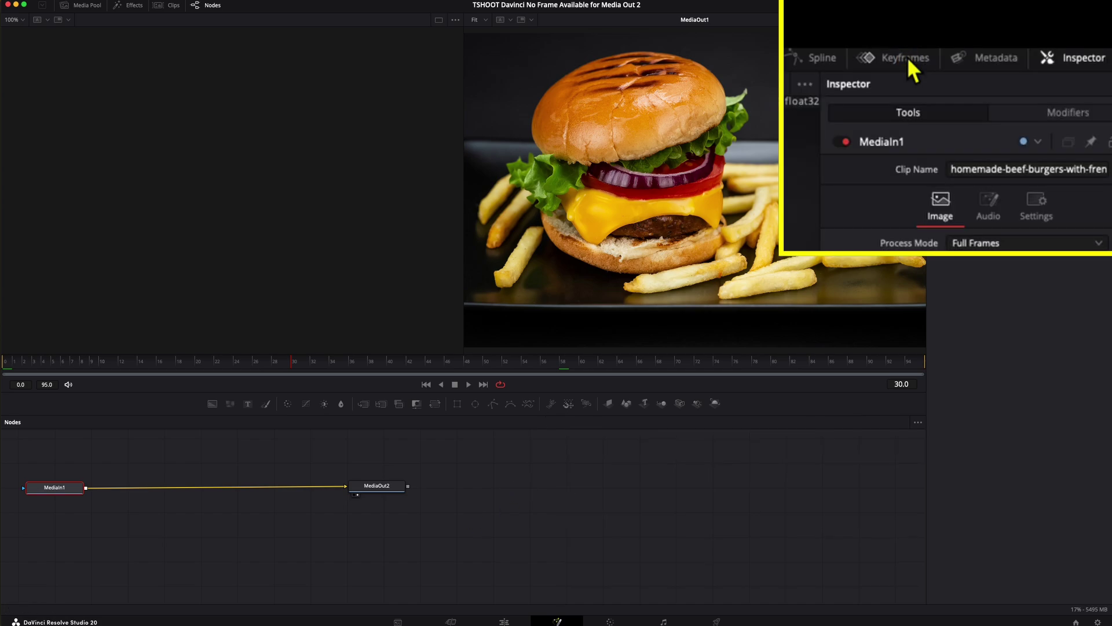
Step: Show the burger composition's keyframes beside an enlarged node graph and separate the overlapping MediaOut2 node from MediaOut1
left_click(907, 57)
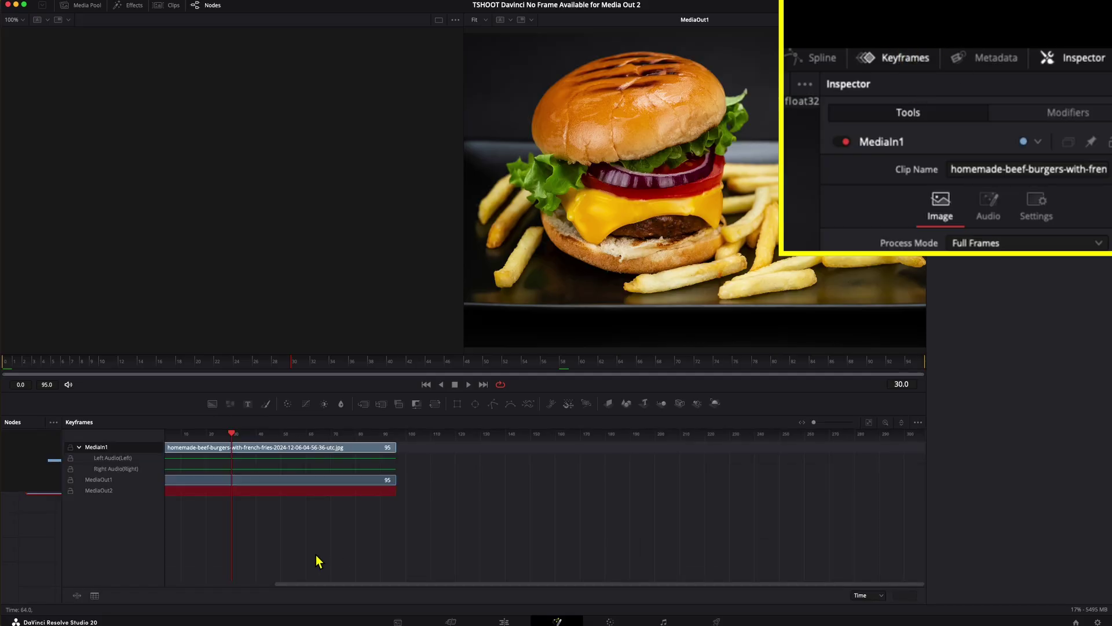
left_click_drag(389, 586, 199, 588)
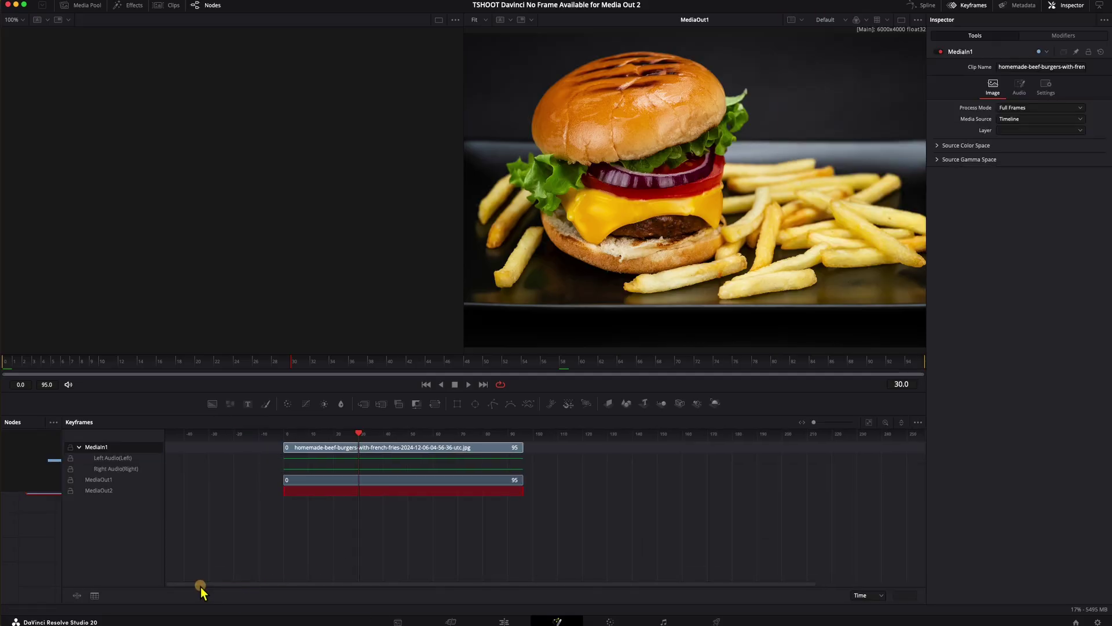
left_click_drag(63, 559, 443, 581)
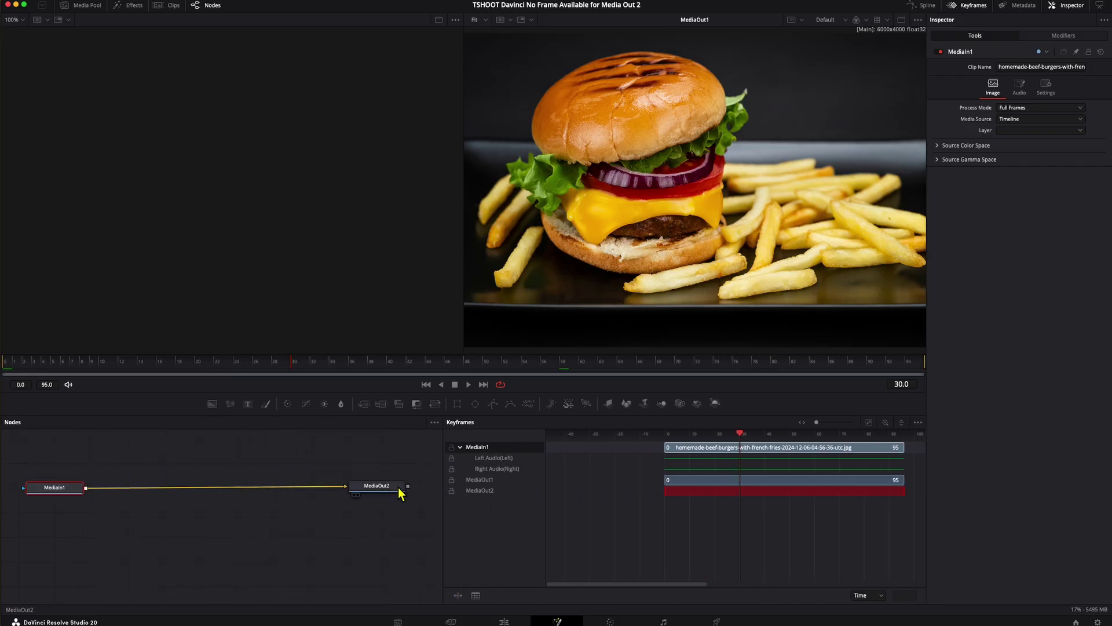
left_click_drag(389, 488, 388, 528)
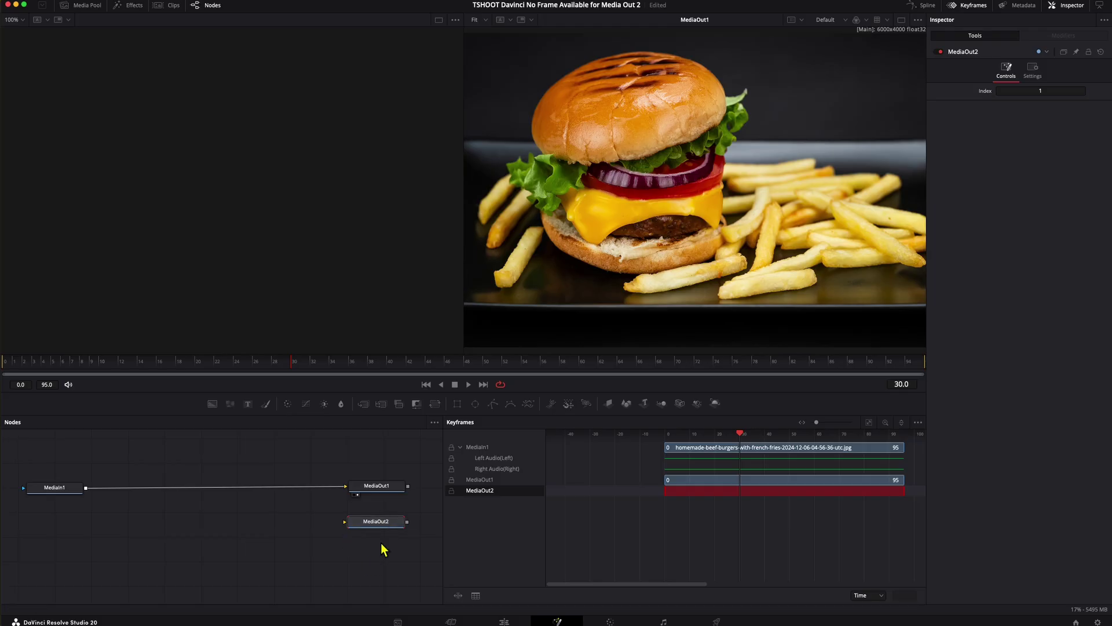
Step: Delete the extra MediaOut2 node from the burger image's composition and return to the Edit page
left_click(404, 555)
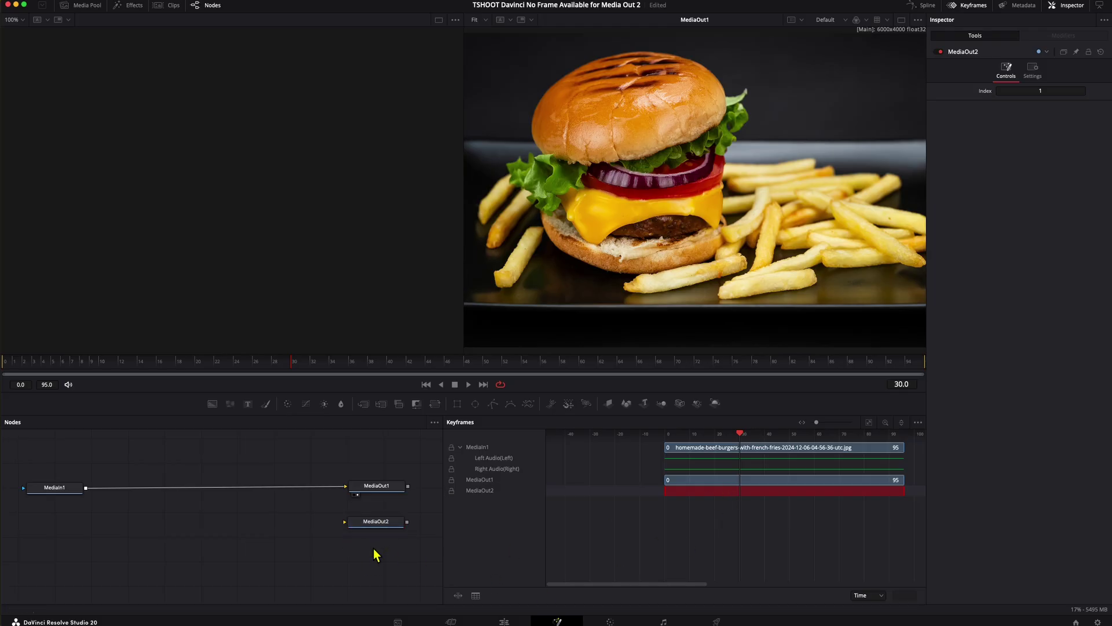
left_click(374, 525)
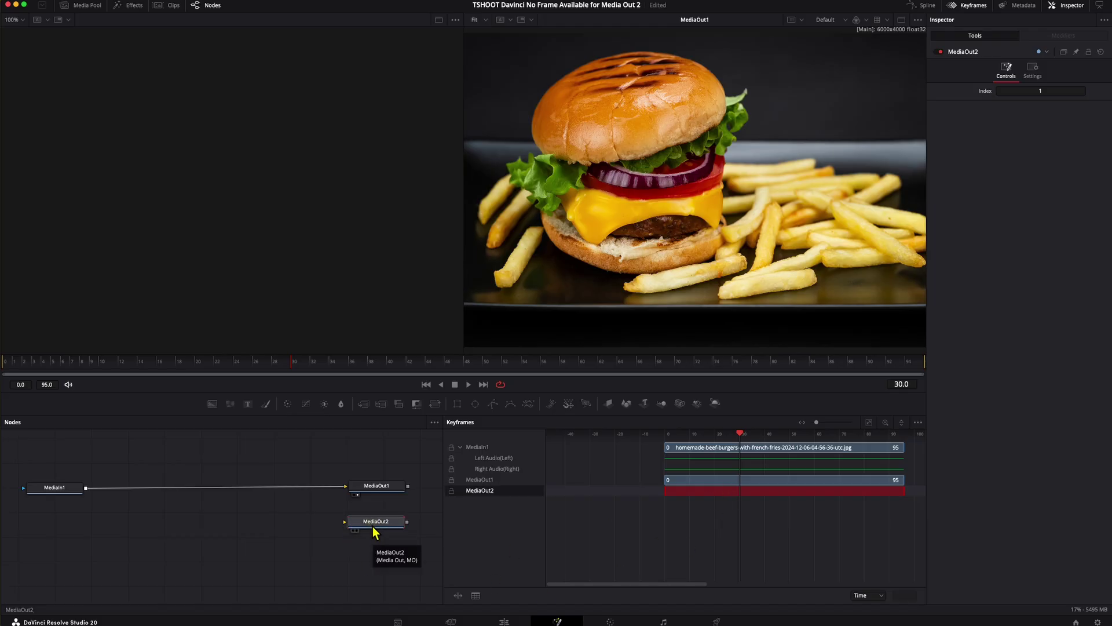
key("Delete")
left_click(503, 621)
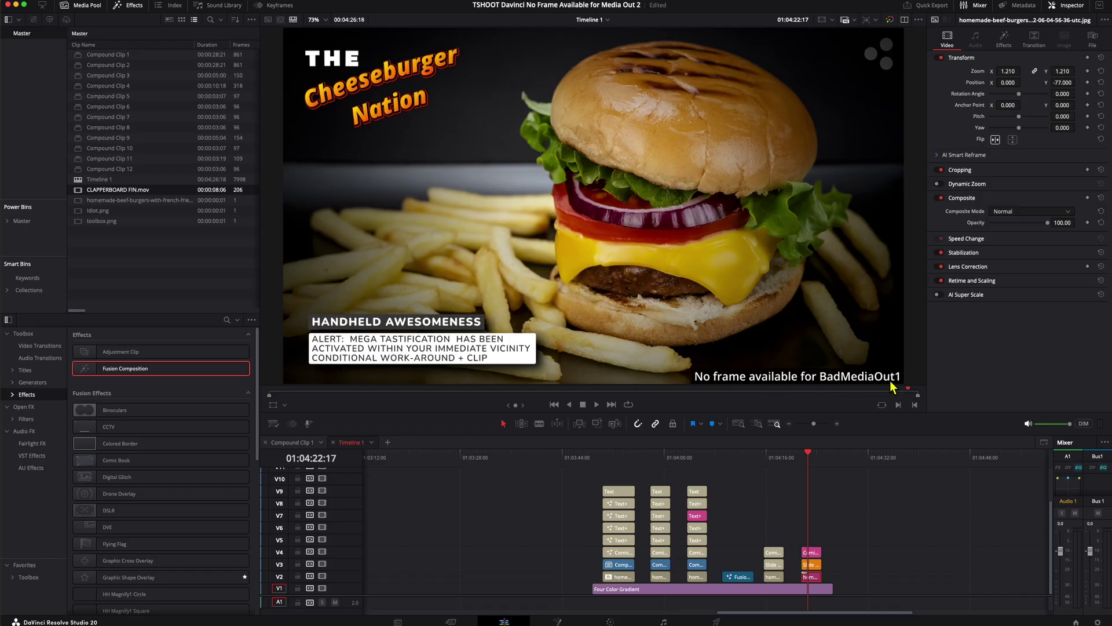
Step: Reopen the last stack's burger image in Fusion, move MediaOut1 aside to check for hidden nodes, and return to the Edit page
right_click(812, 579)
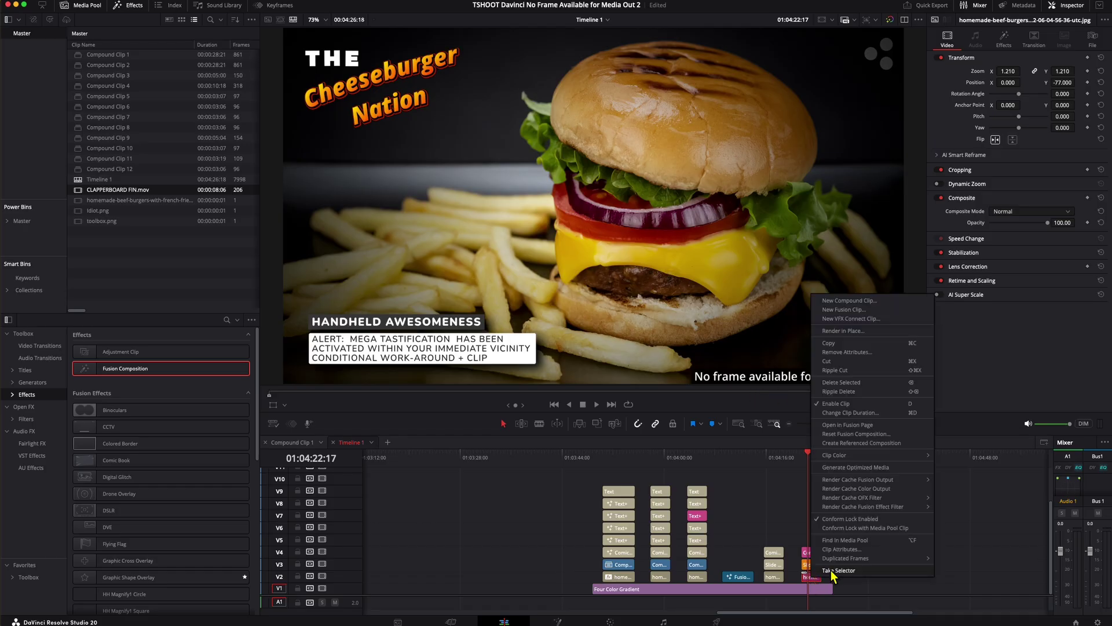
left_click(847, 425)
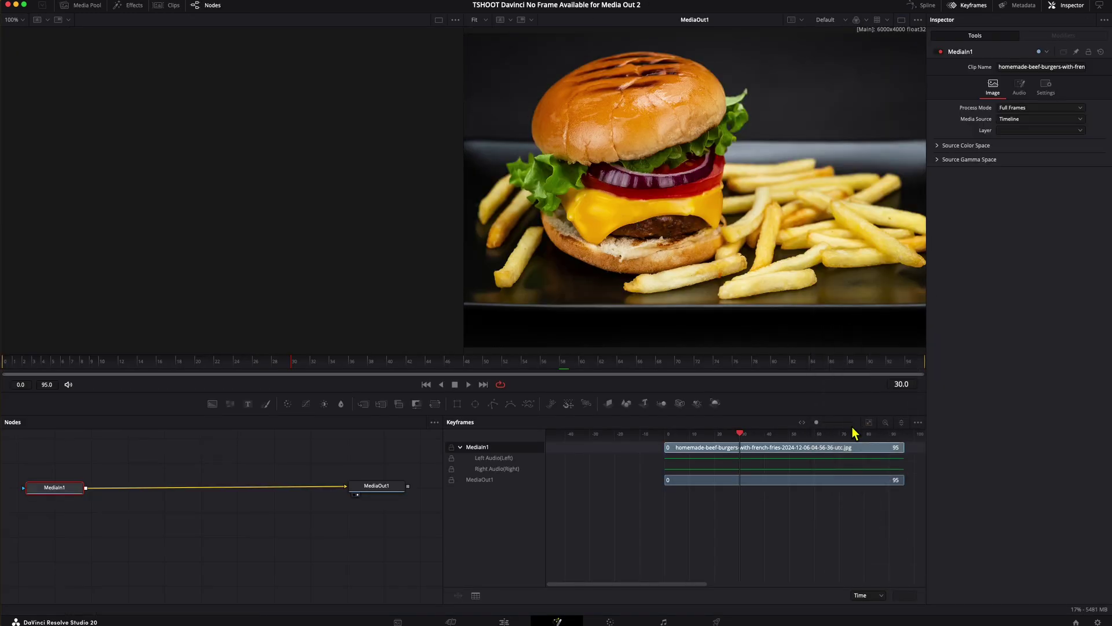
left_click_drag(381, 488, 350, 495)
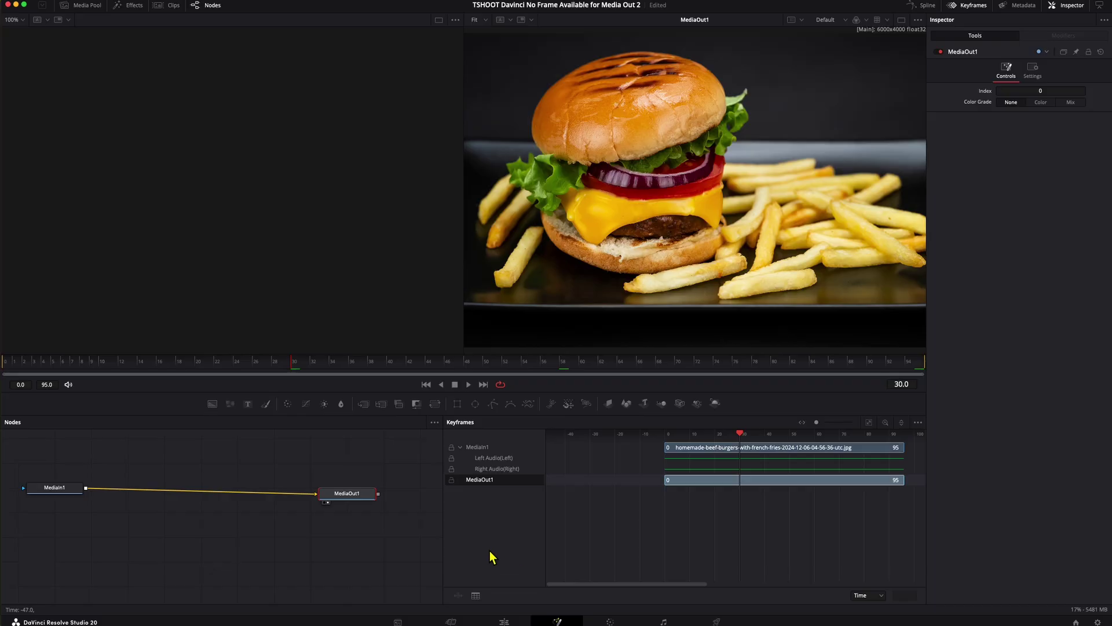
left_click(504, 622)
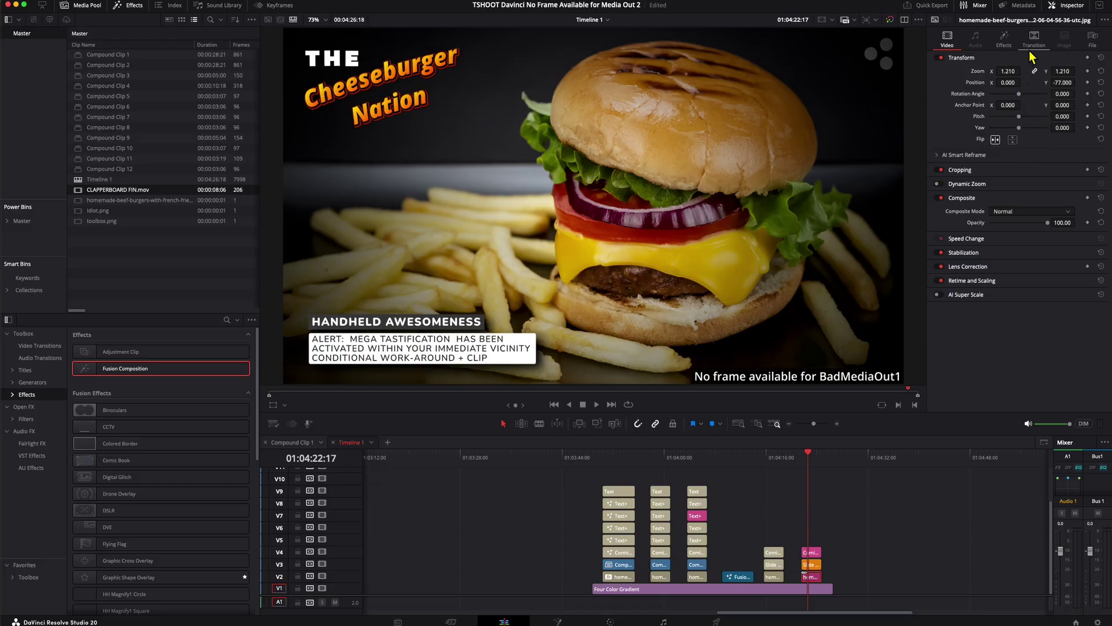
Step: Open the burger image's Multi Circle Wipe transition in Fusion and select BadMediaOut through its keyframe track
left_click(1032, 53)
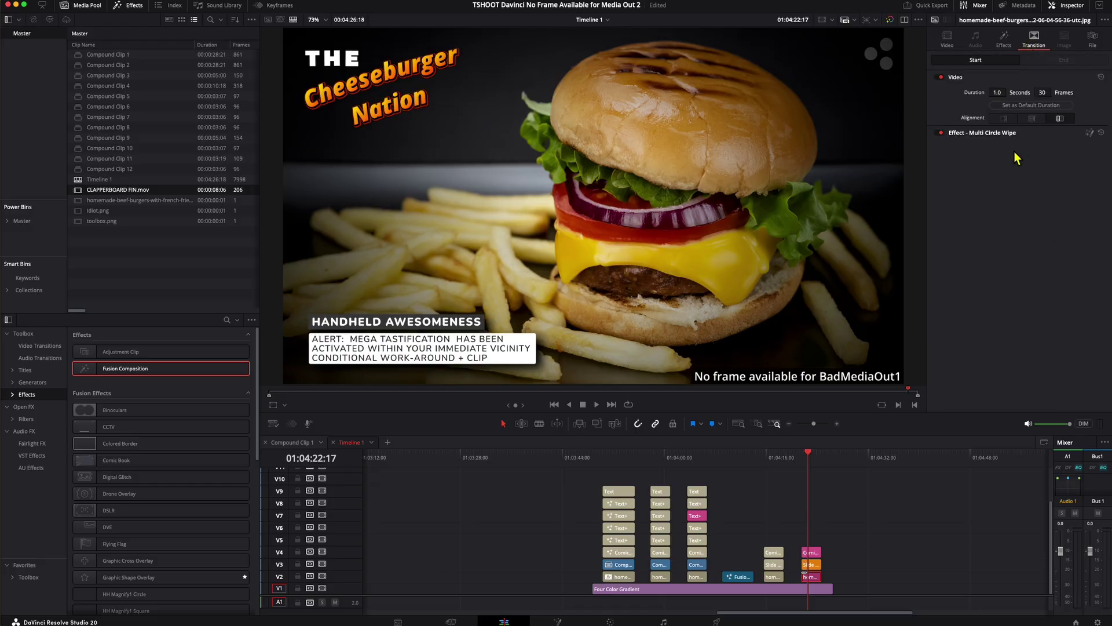
left_click(1088, 133)
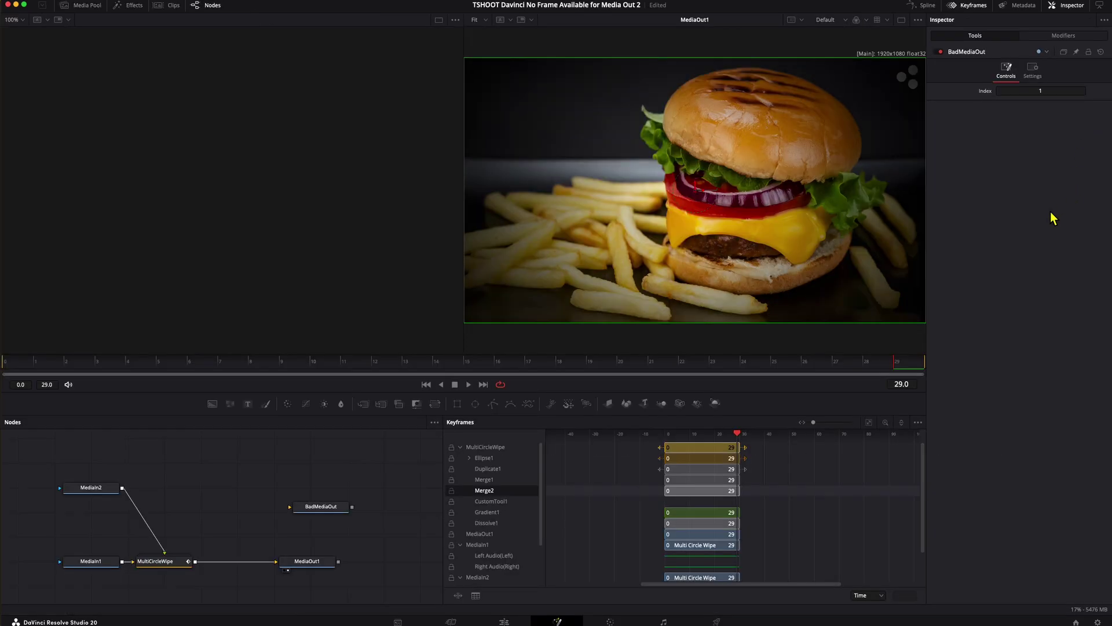
left_click(230, 513)
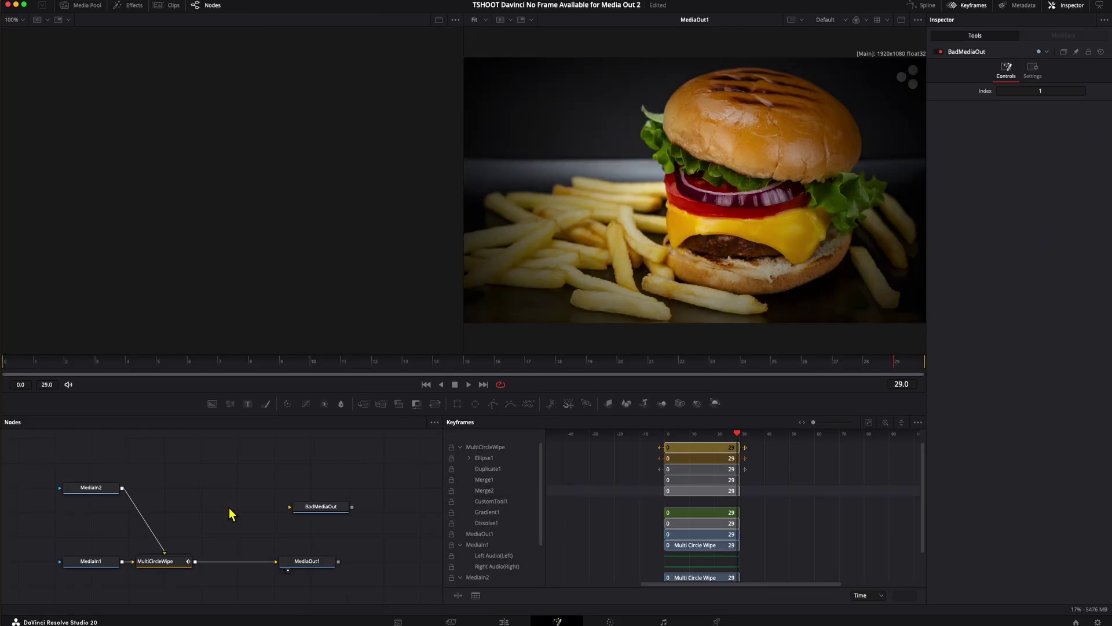
scroll(490, 545, "down", 3)
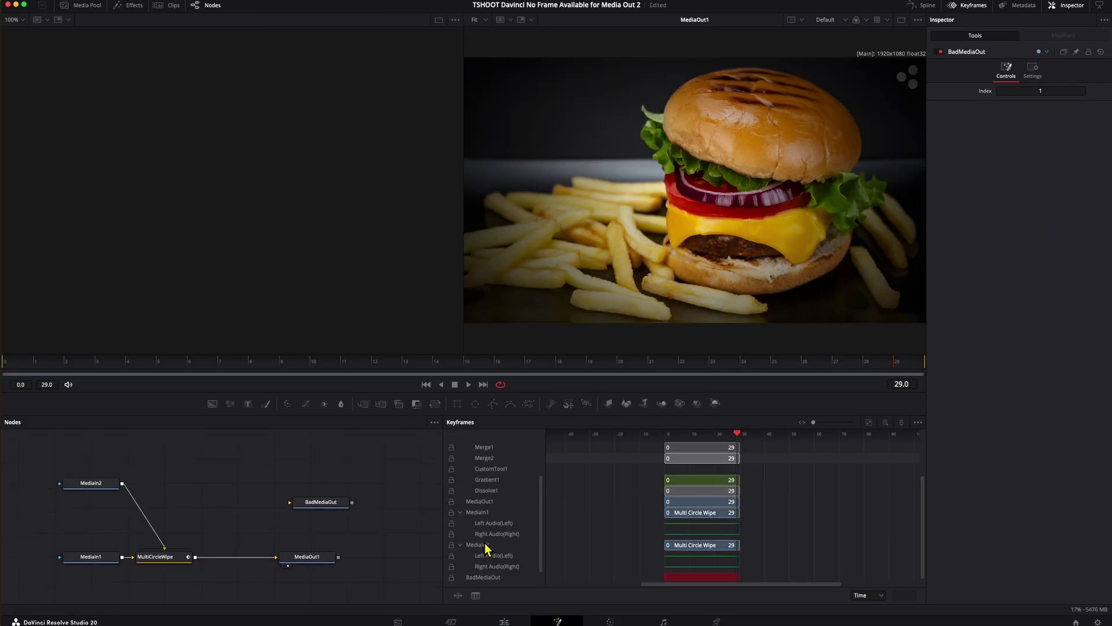
left_click(707, 577)
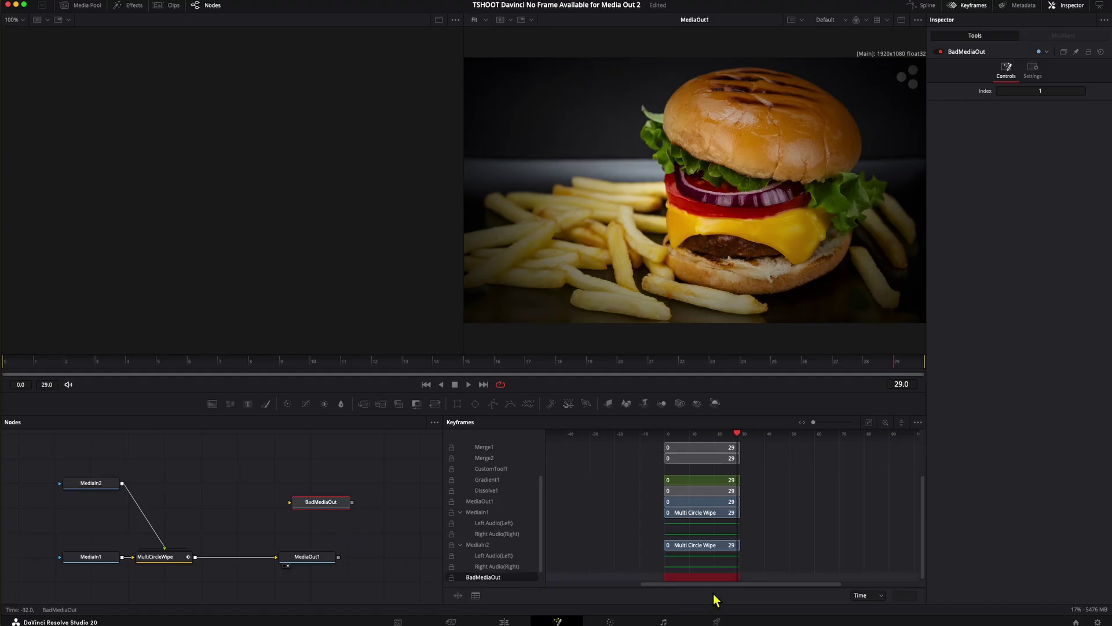
Step: Rename the transition's BadMediaOut node as BadMediaOutXXXX
right_click(320, 506)
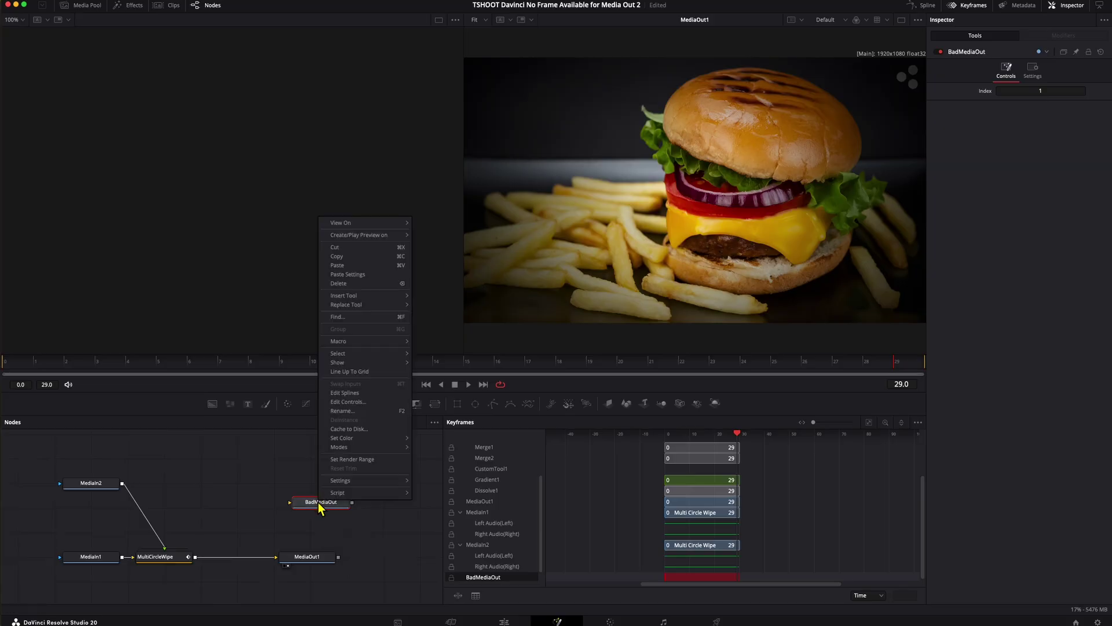
left_click(354, 411)
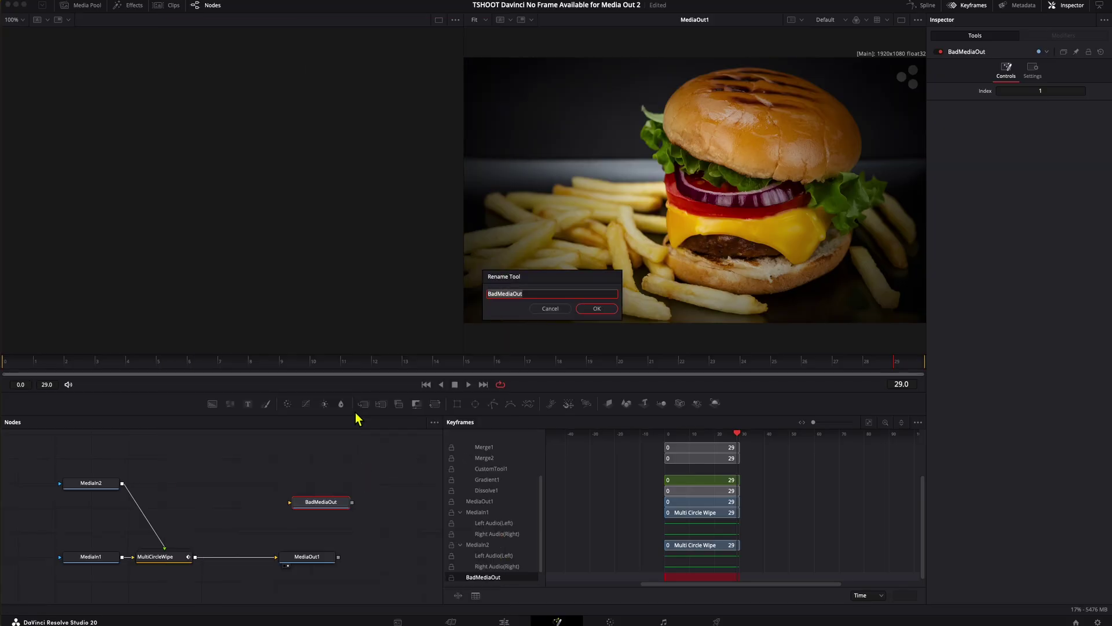
left_click(547, 294)
type("XXXX")
left_click(591, 309)
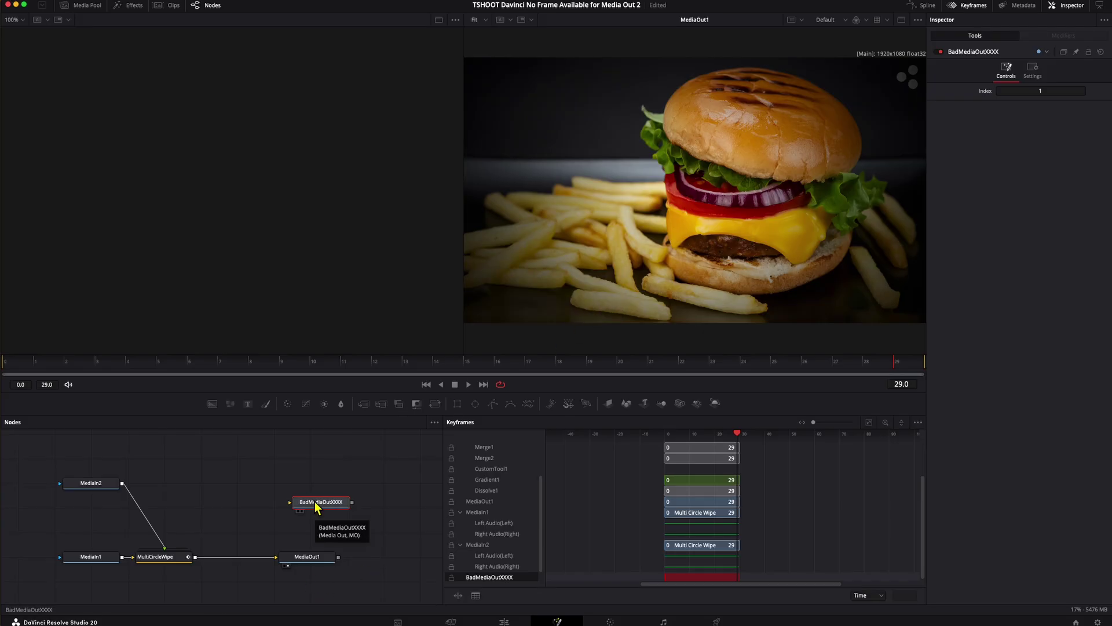
Step: Delete the BadMediaOutXXXX node from the transition's composition and return to the Edit page
key("Delete")
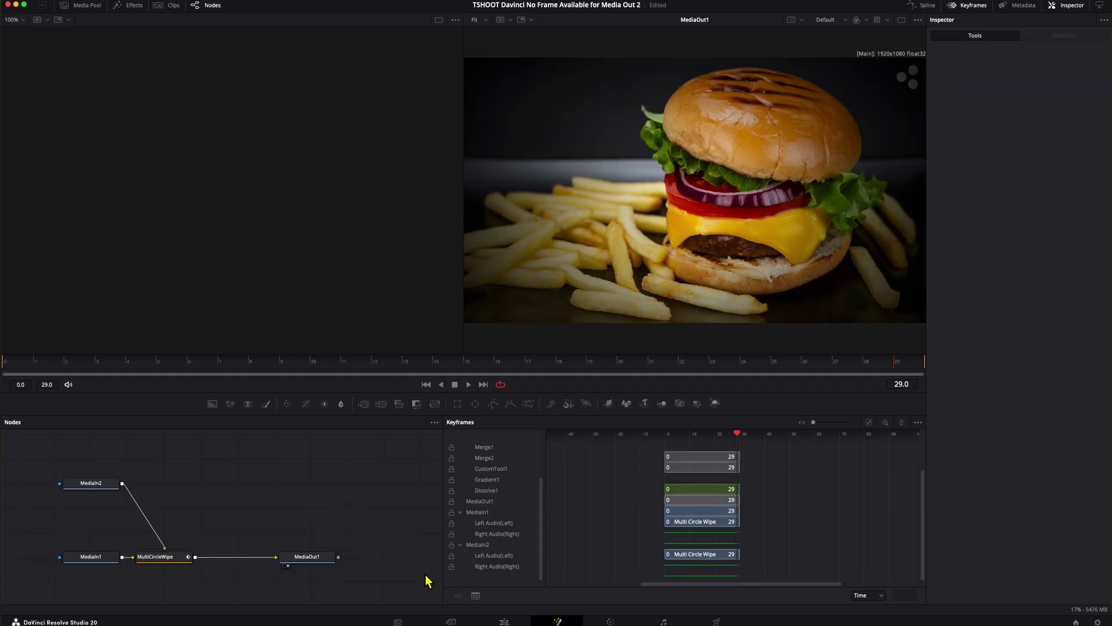
left_click(514, 623)
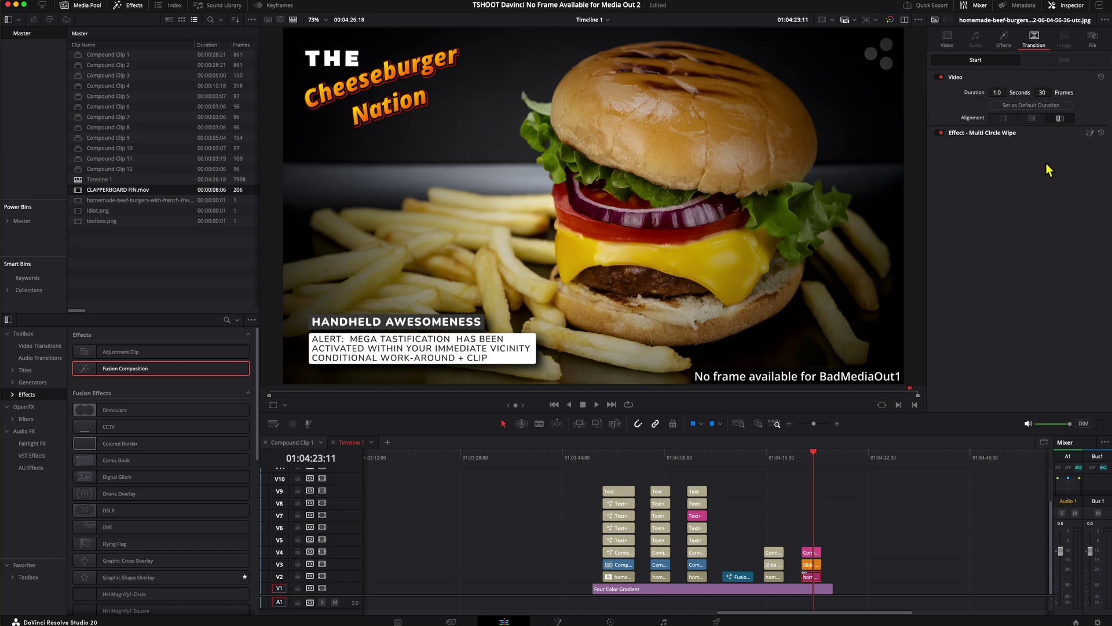
Step: Disable all three Shape Circle Fusion effects on the burger image and save the project
left_click(1003, 40)
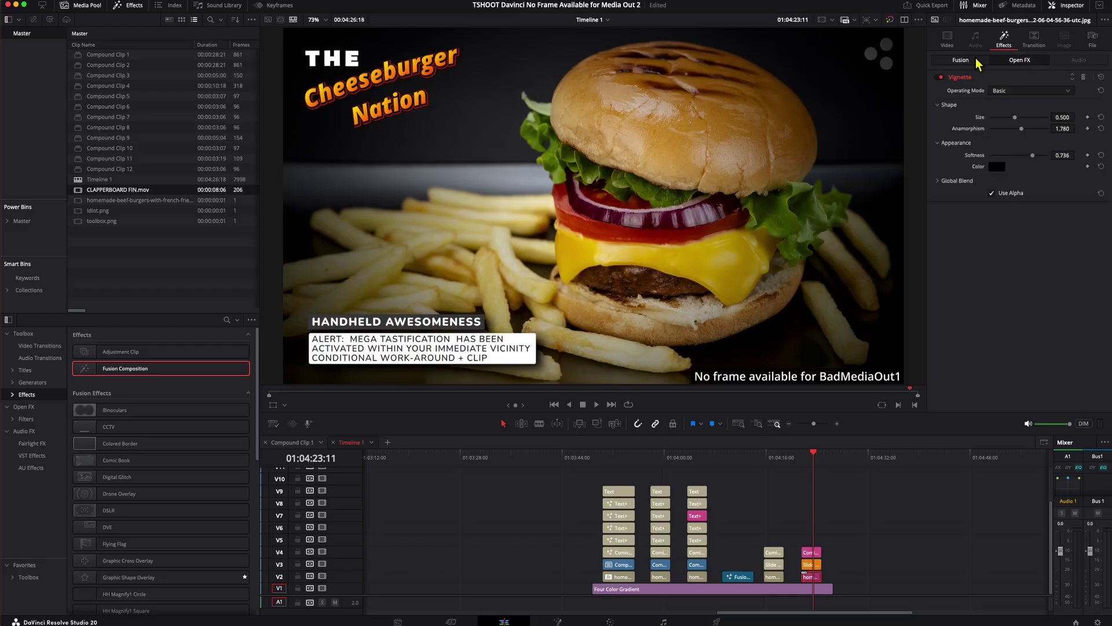
left_click(1011, 80)
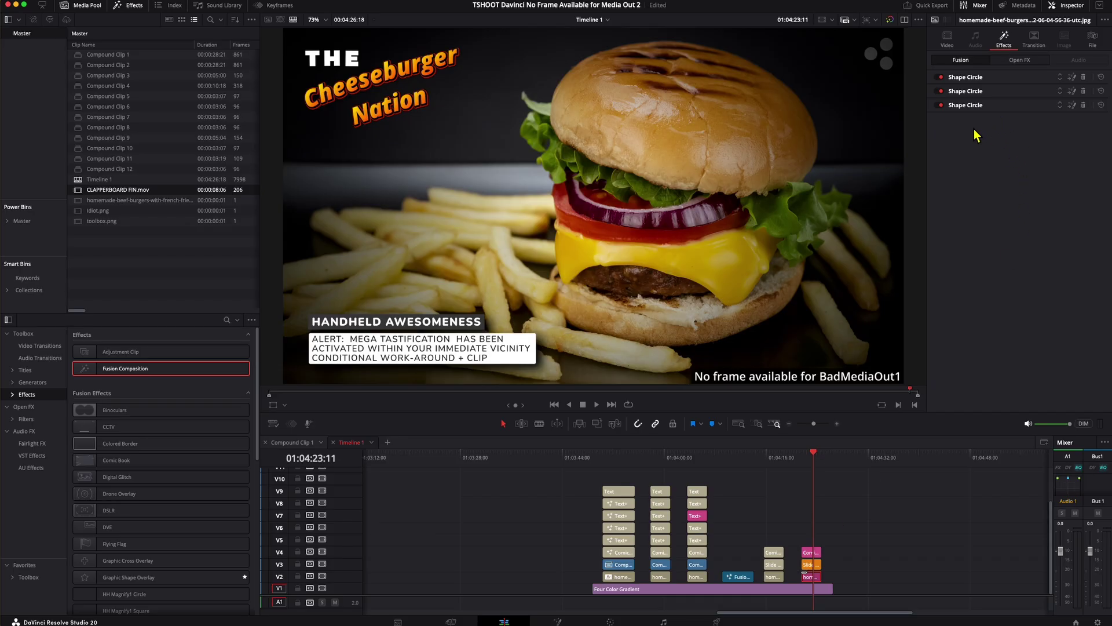
left_click(941, 105)
left_click(939, 91)
left_click(940, 77)
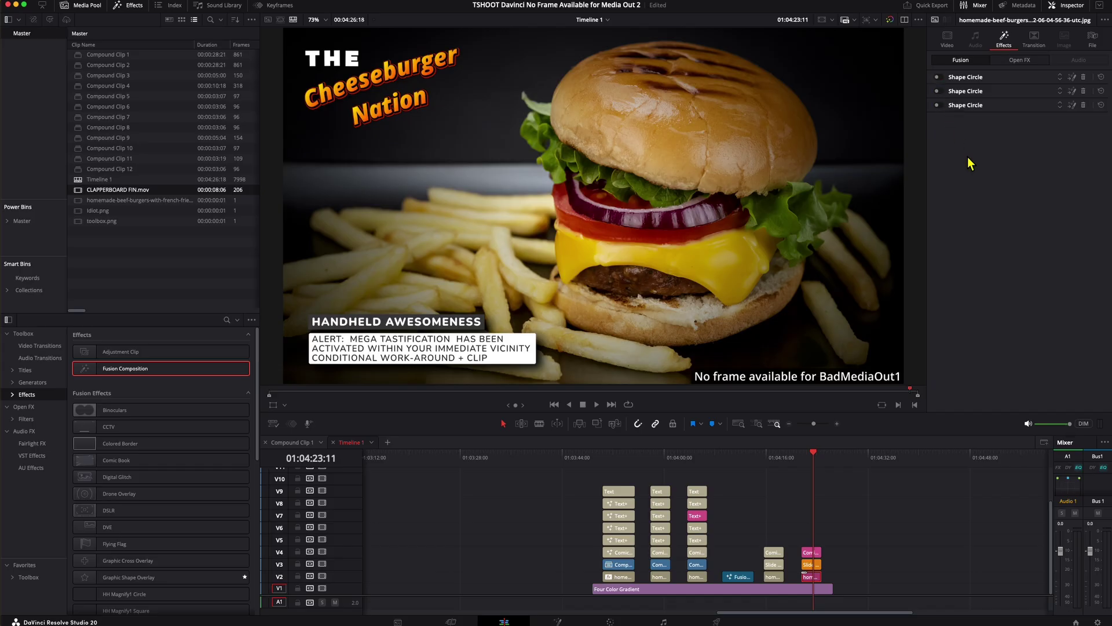
key("super+s")
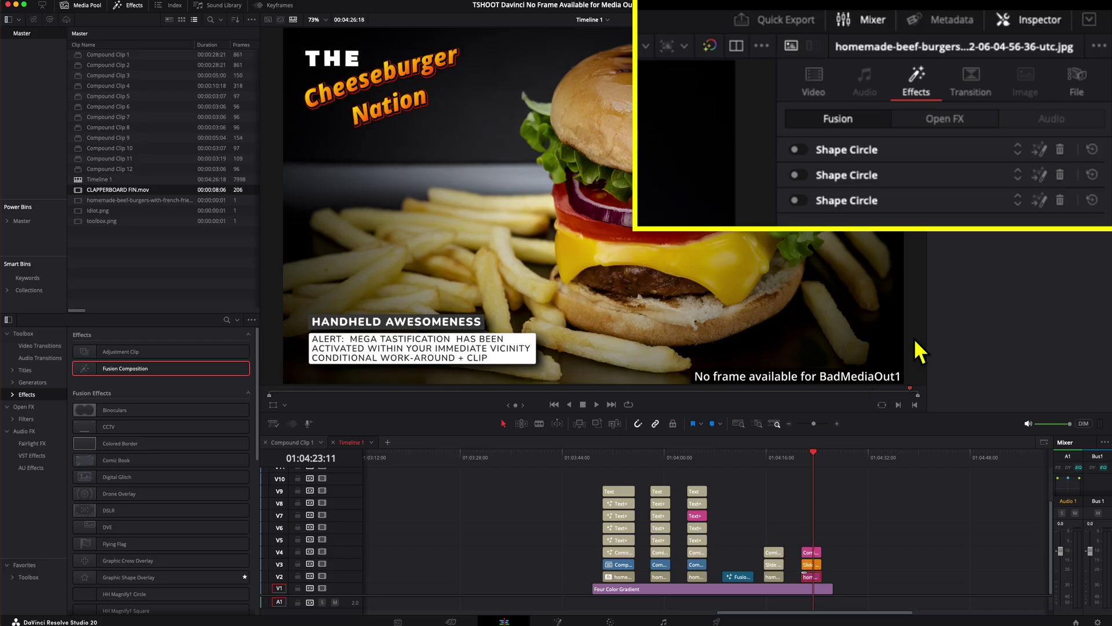
Step: Re-enable the burger image's three Shape Circle effects
left_click(799, 199)
left_click(802, 175)
left_click(802, 150)
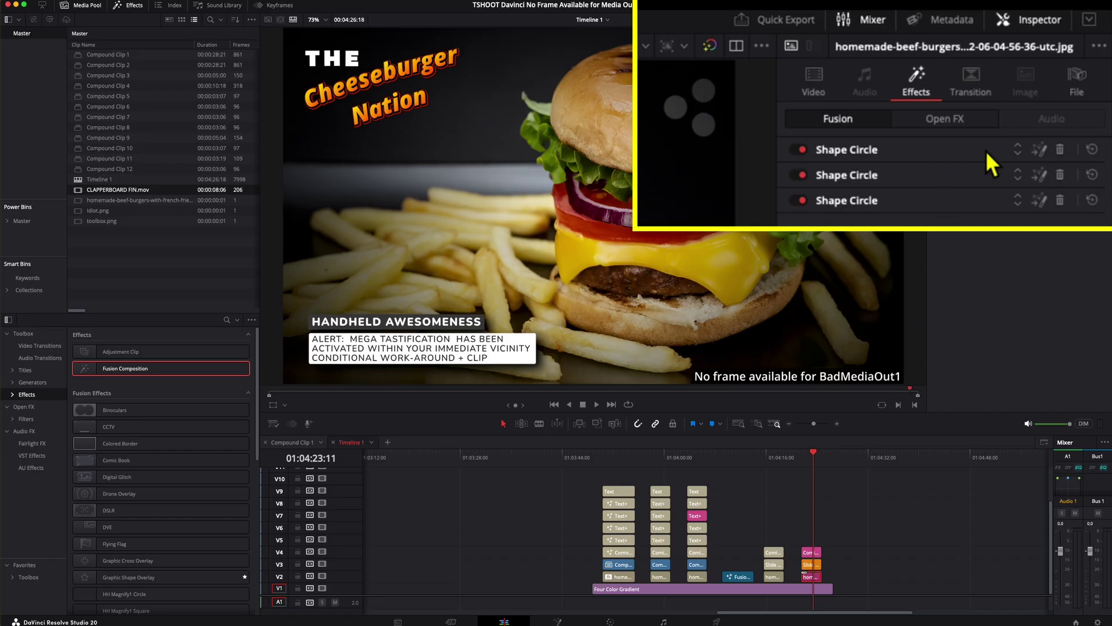
Step: Open the first Shape Circle effect in Fusion, delete its extra BadMediaOut1 node, and return to the Edit page
left_click(1039, 150)
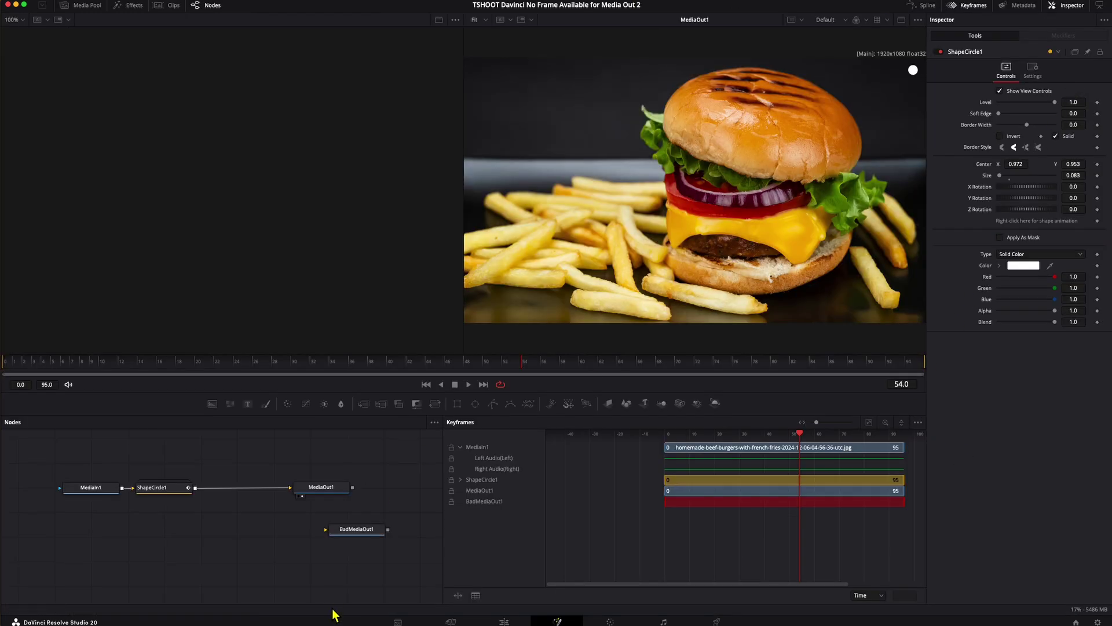
left_click(713, 501)
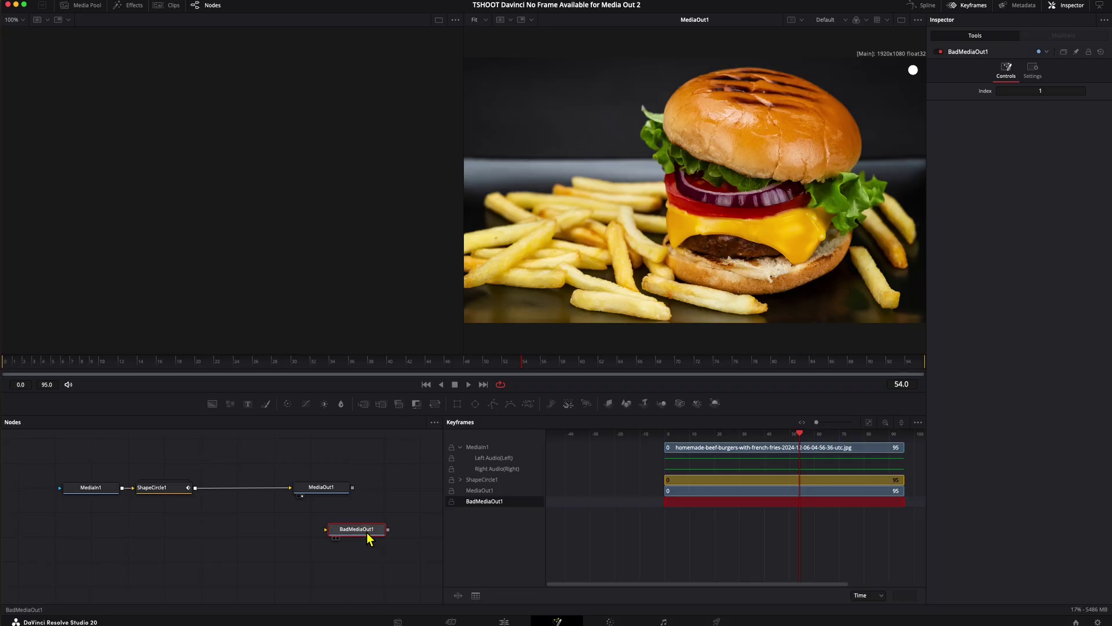
key("Delete")
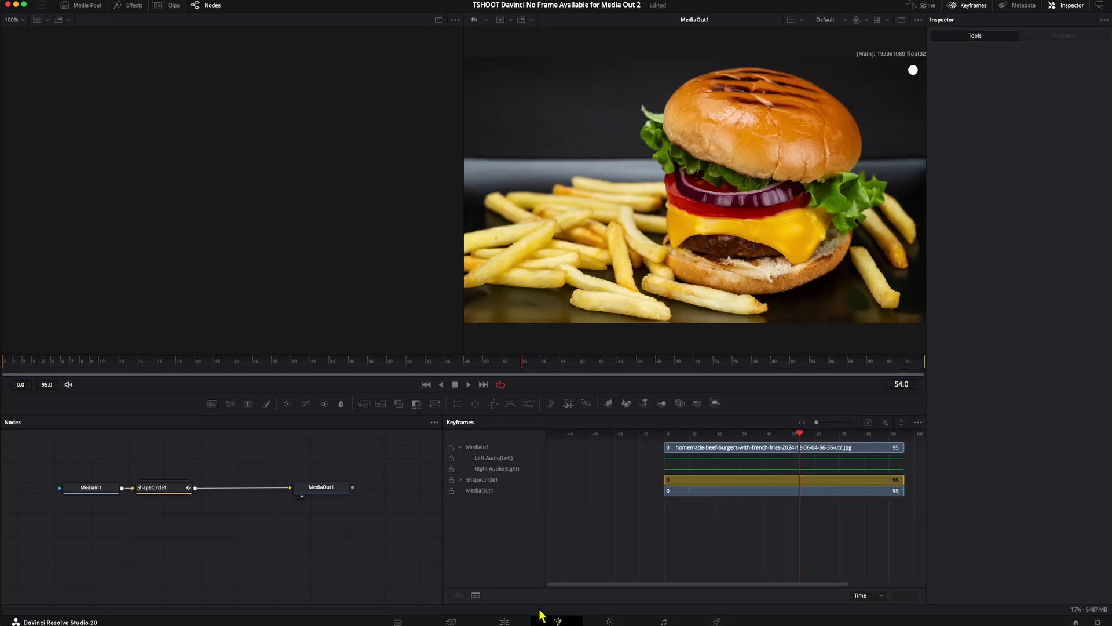
left_click(503, 621)
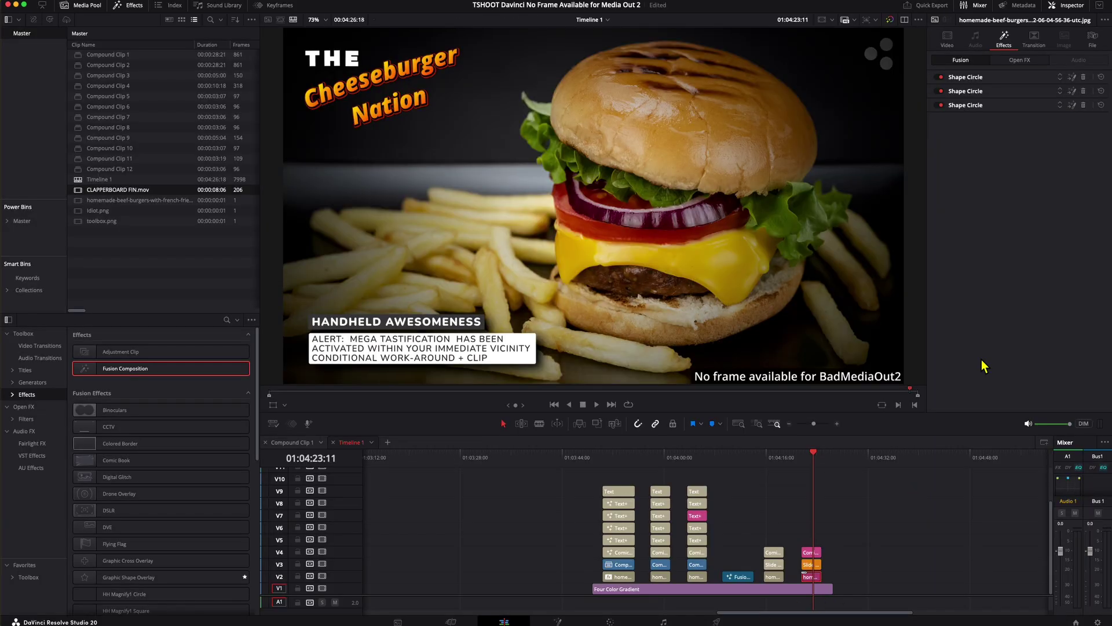
Step: Open the second Shape Circle effect in Fusion, check its expanded keyframe tracks for extra MediaOut nodes, and return to the Edit page
left_click(1072, 93)
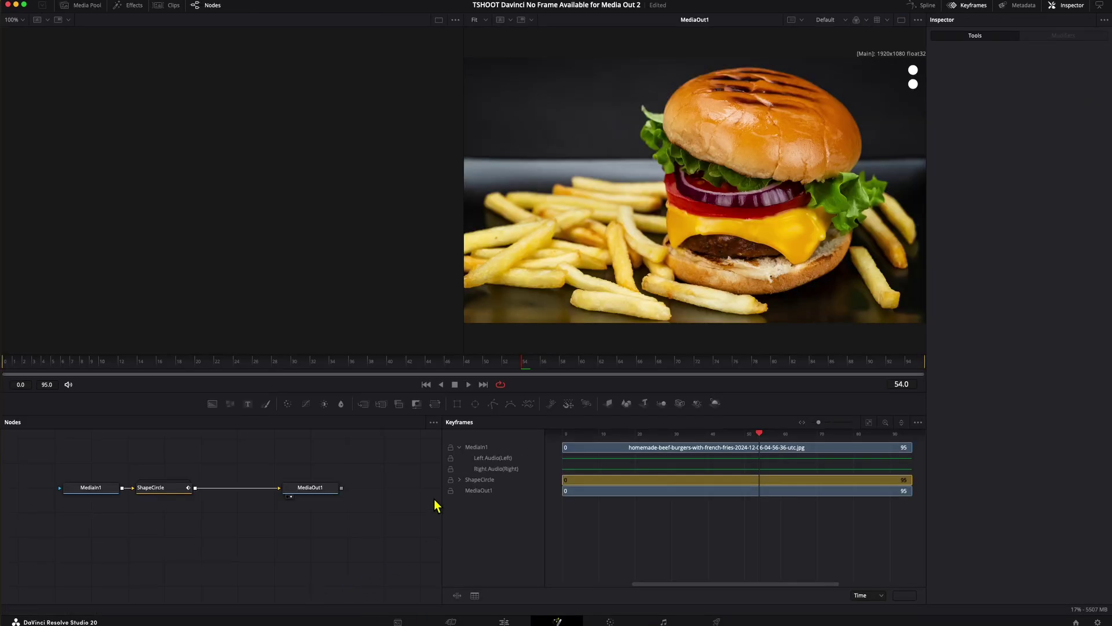
left_click(460, 479)
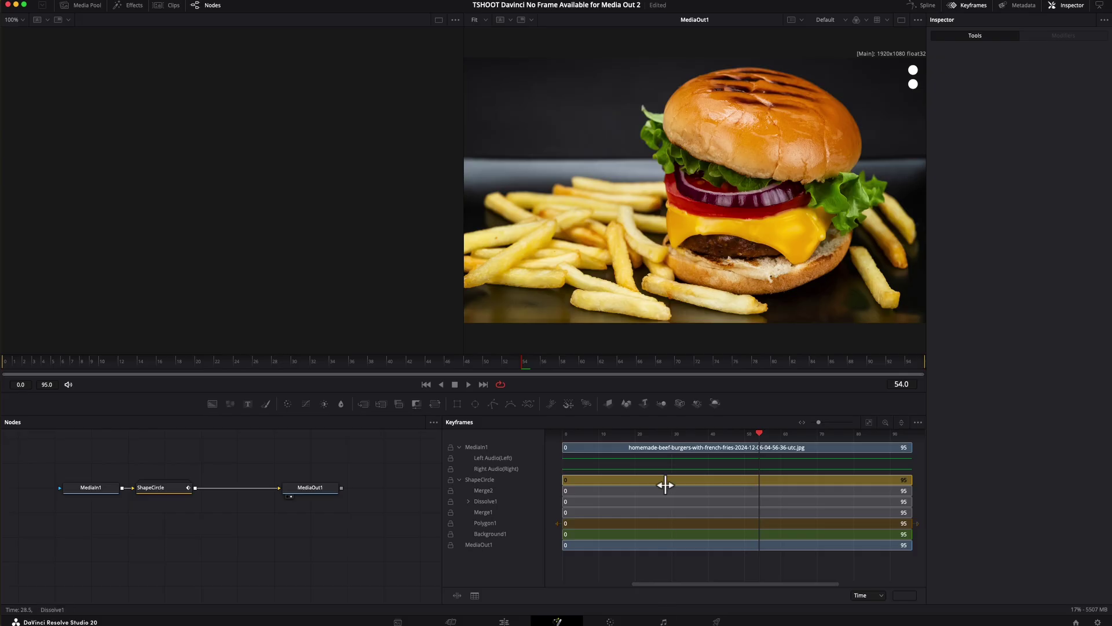
left_click(504, 621)
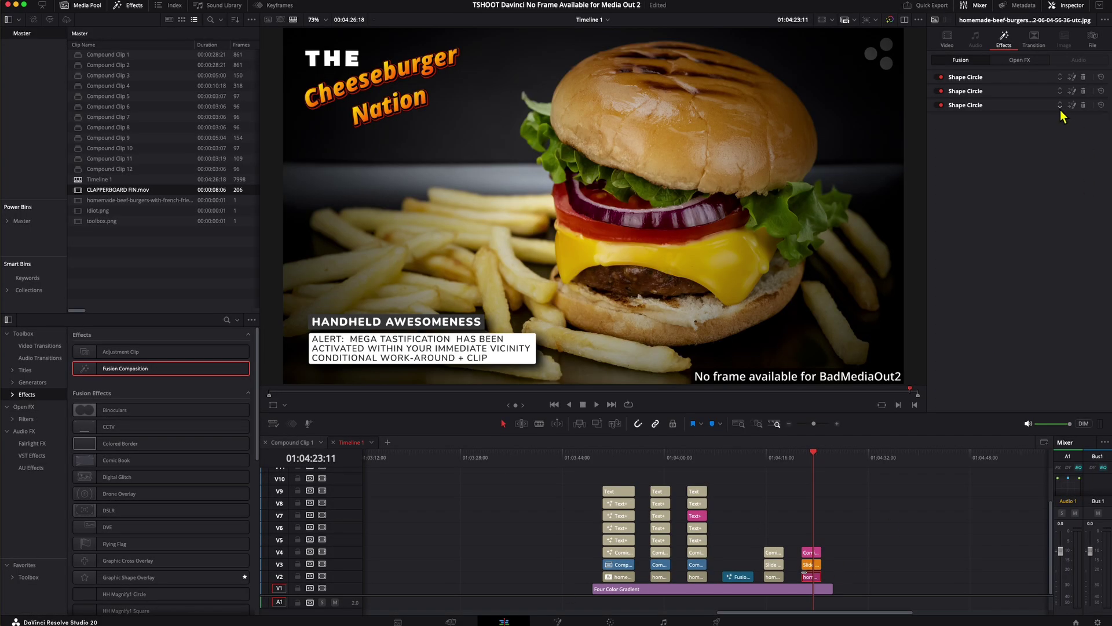
Step: Inspect the third Shape Circle effect's composition in Fusion for extra MediaOut nodes and return to the Edit page
left_click(1072, 105)
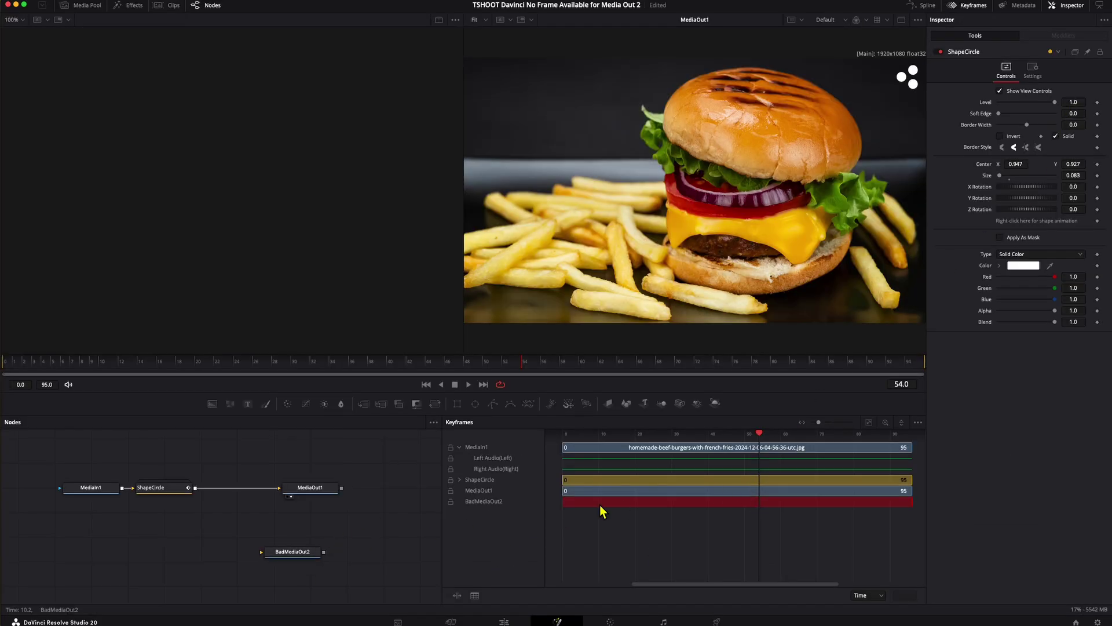
key("shift+4")
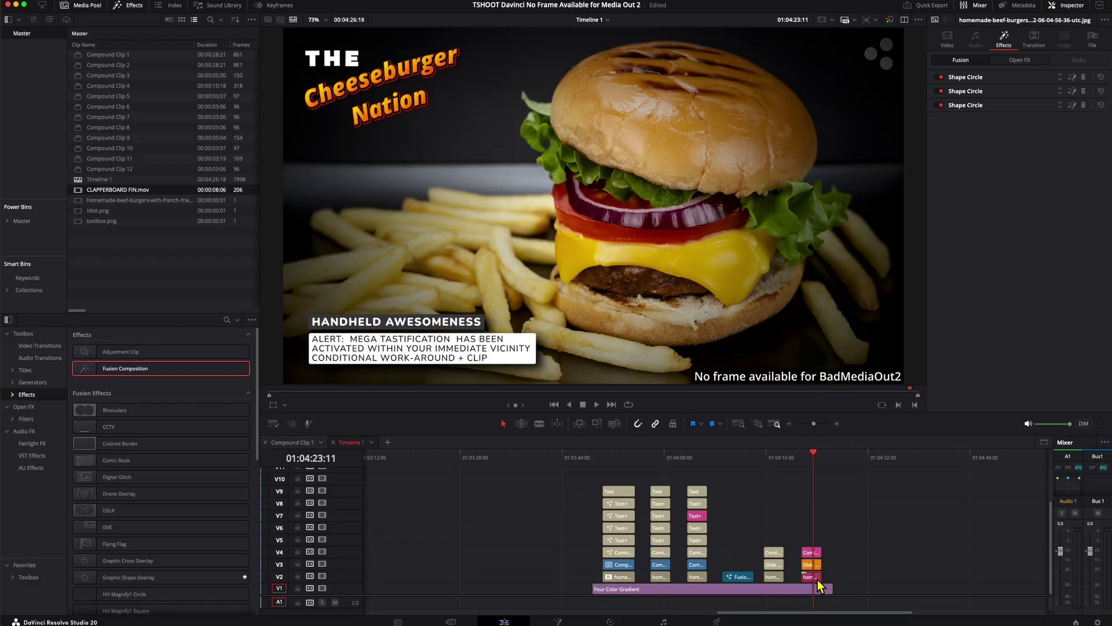
Step: Open the third Shape Circle effect in Fusion, delete its extra BadMediaOut2 node, and return to the Edit page
left_click(1072, 105)
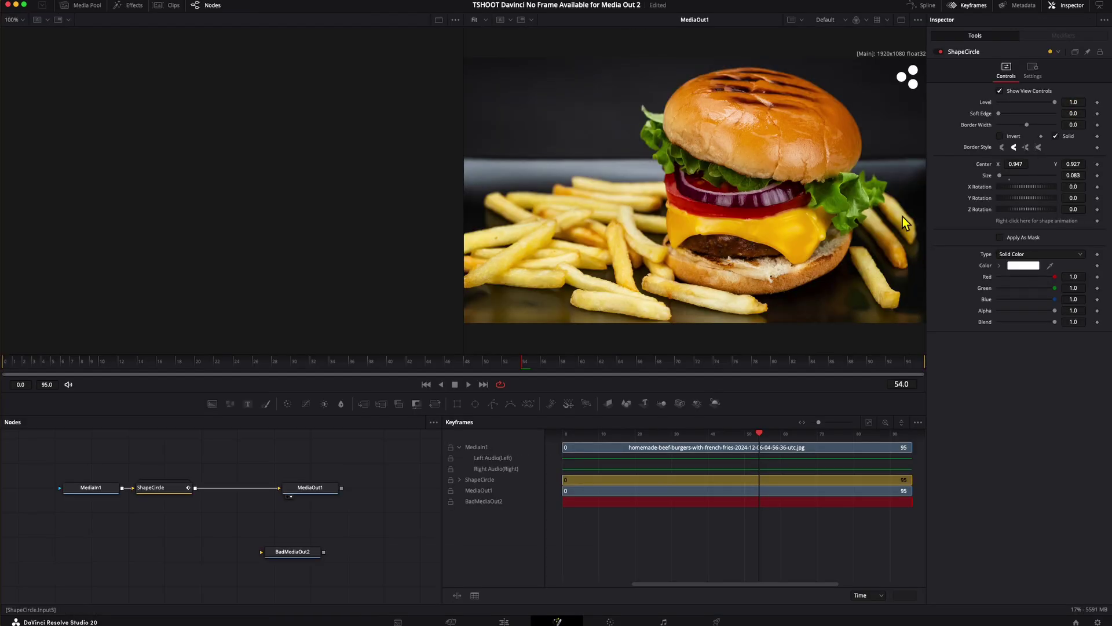
left_click(610, 502)
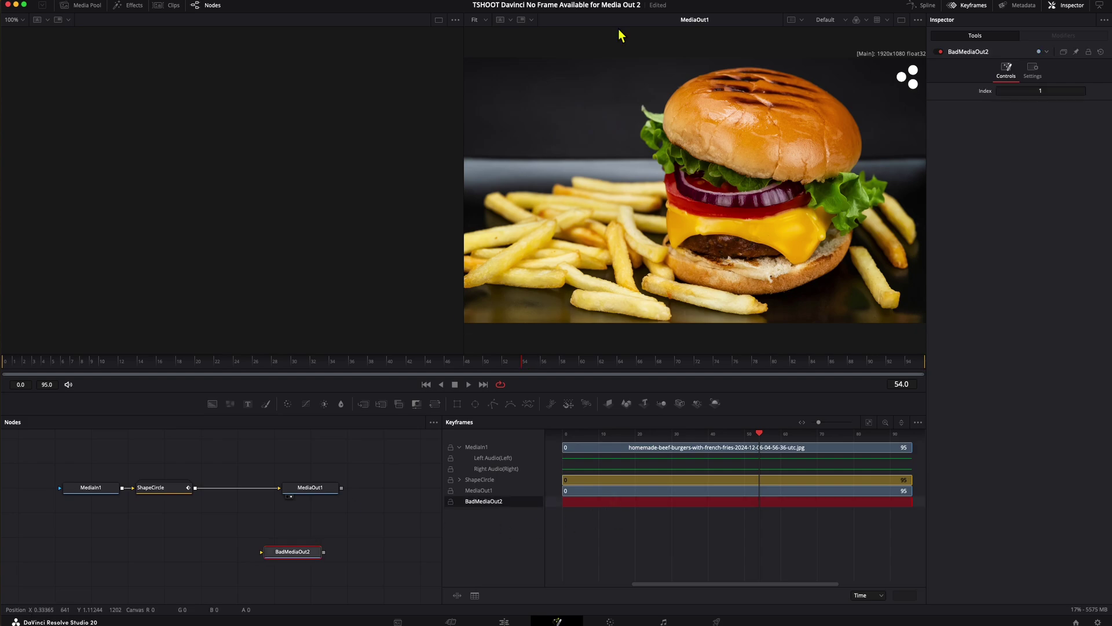
key("Delete")
key("shift+4")
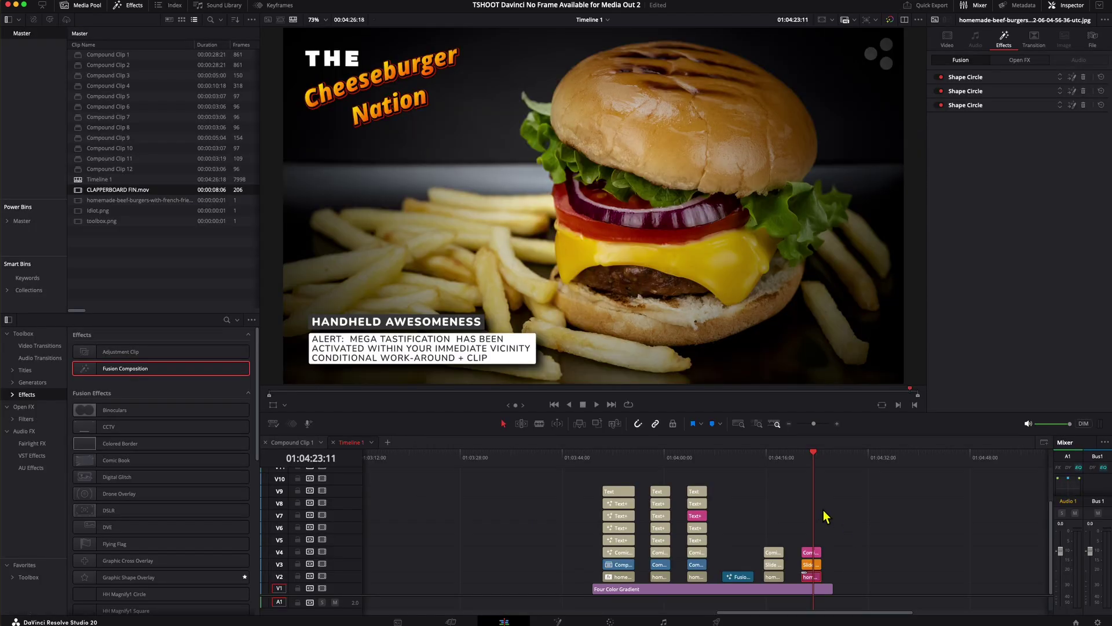
Step: Go to the last frame of the final burger stack and convert its Slide In and Scroll title into a compound clip with the default name
left_click(822, 461)
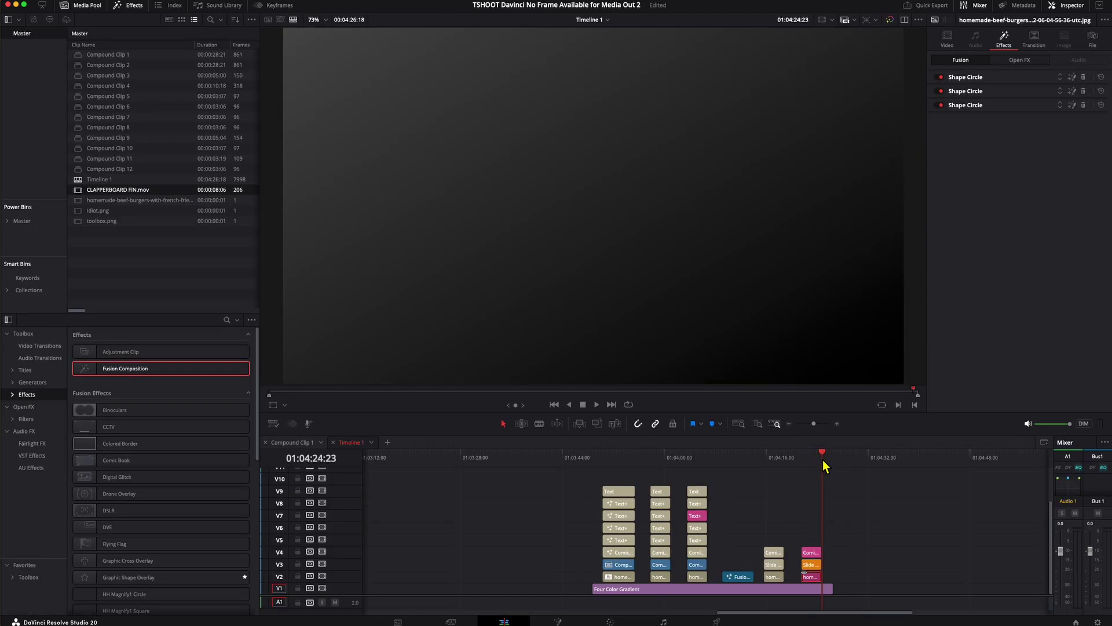
key("Left")
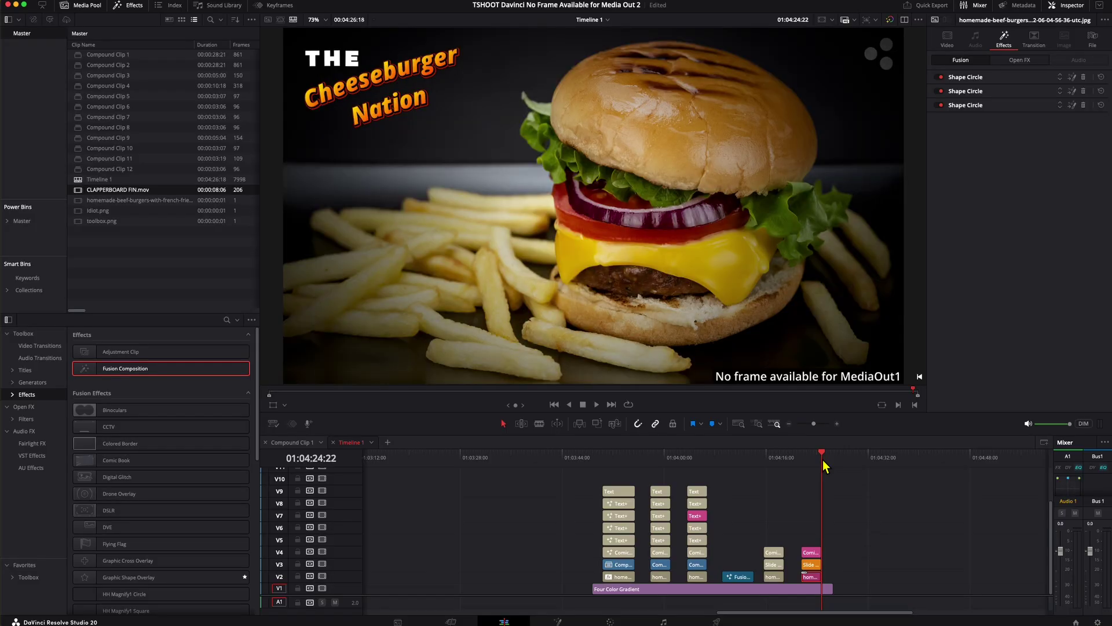
left_click(878, 577)
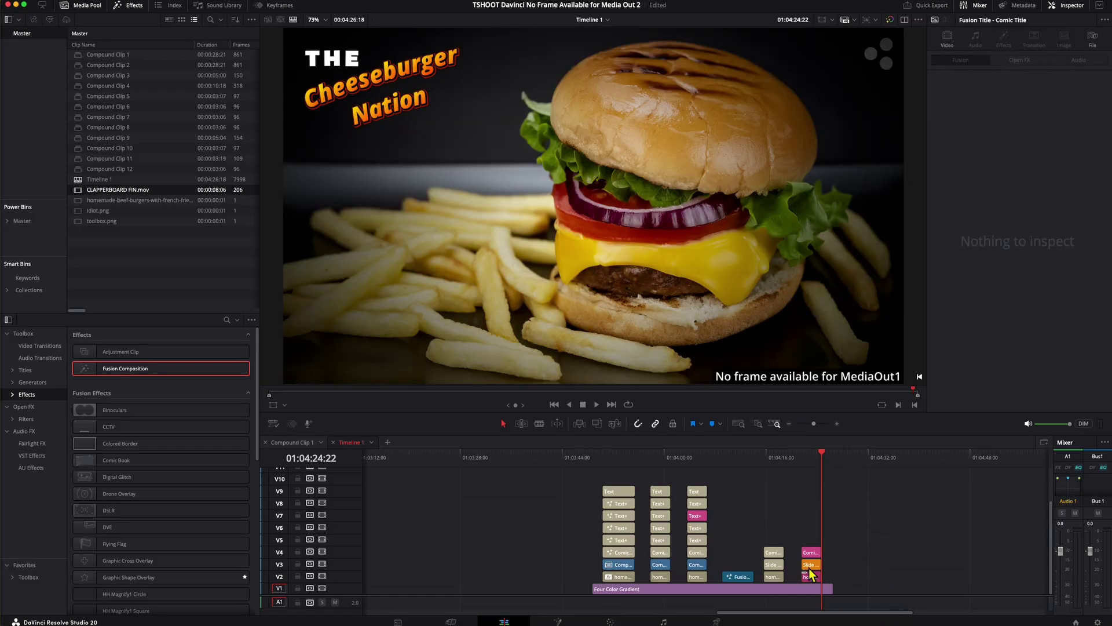
left_click(810, 566)
key("alt+c")
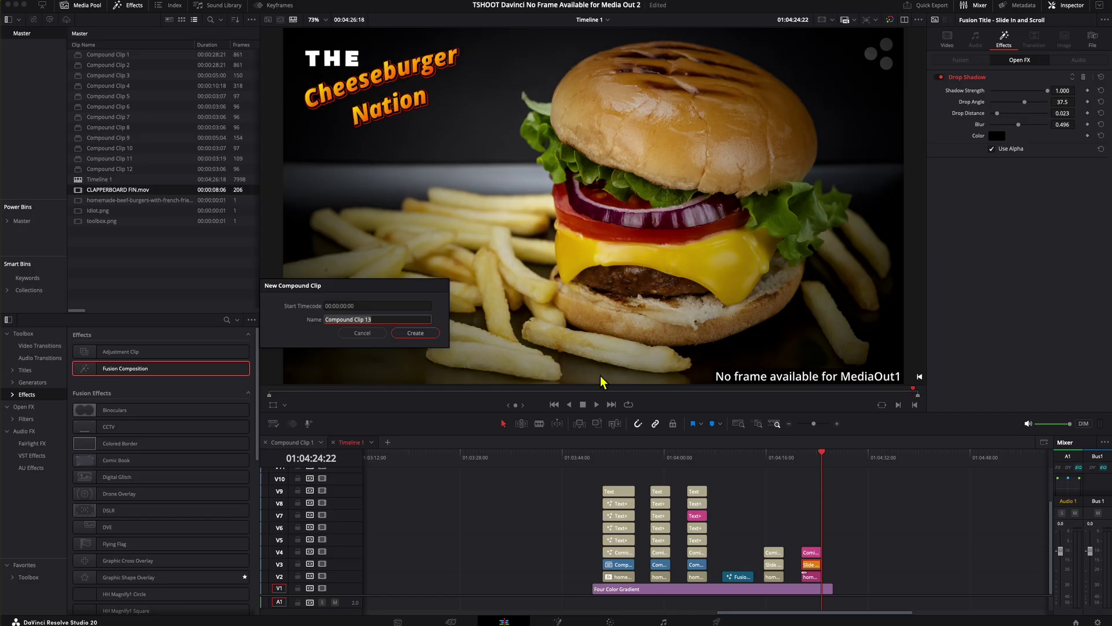
left_click(414, 332)
Step: Trim one frame off the end of the final stack's Comic Title, compound clip and burger image, and play the stack back
scroll(846, 602, "up", 3)
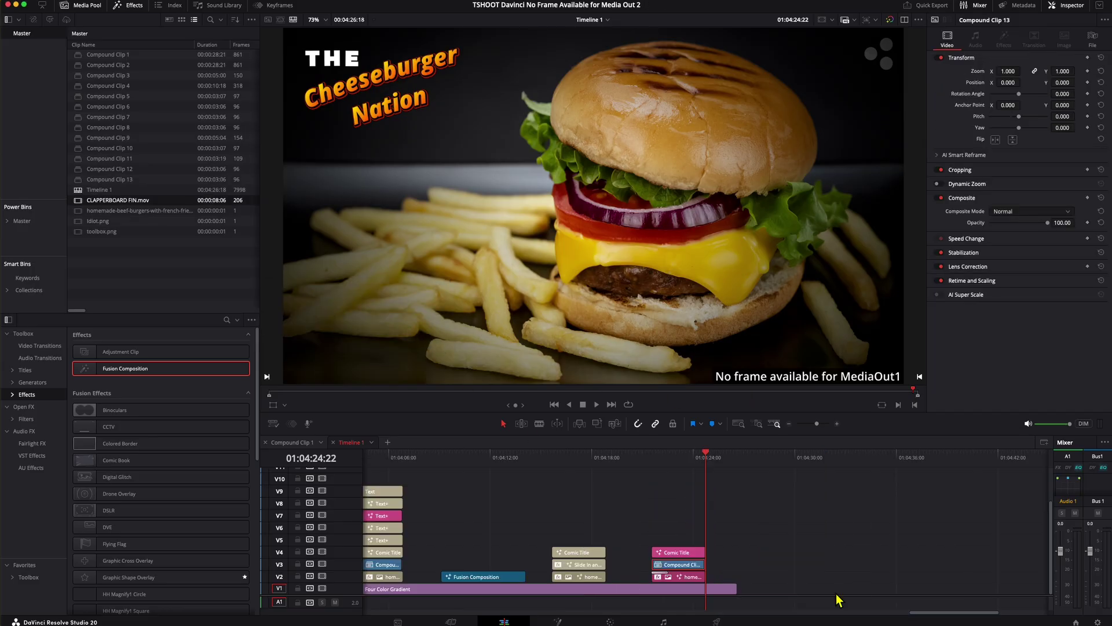
scroll(838, 600, "up", 3)
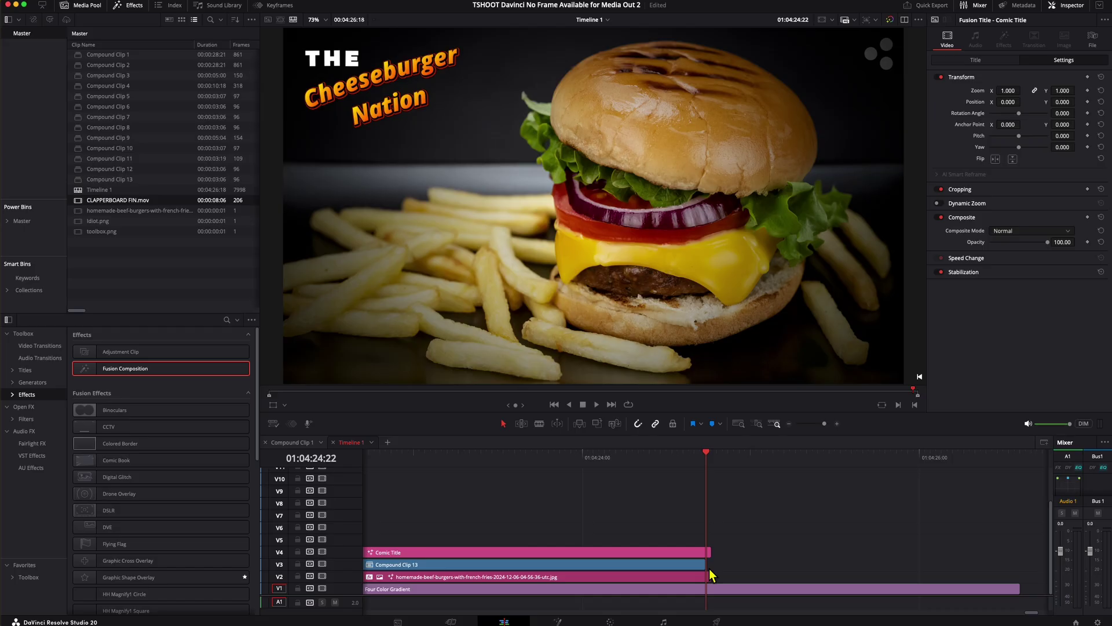
scroll(602, 469, "down", 4)
left_click(591, 457)
key("space")
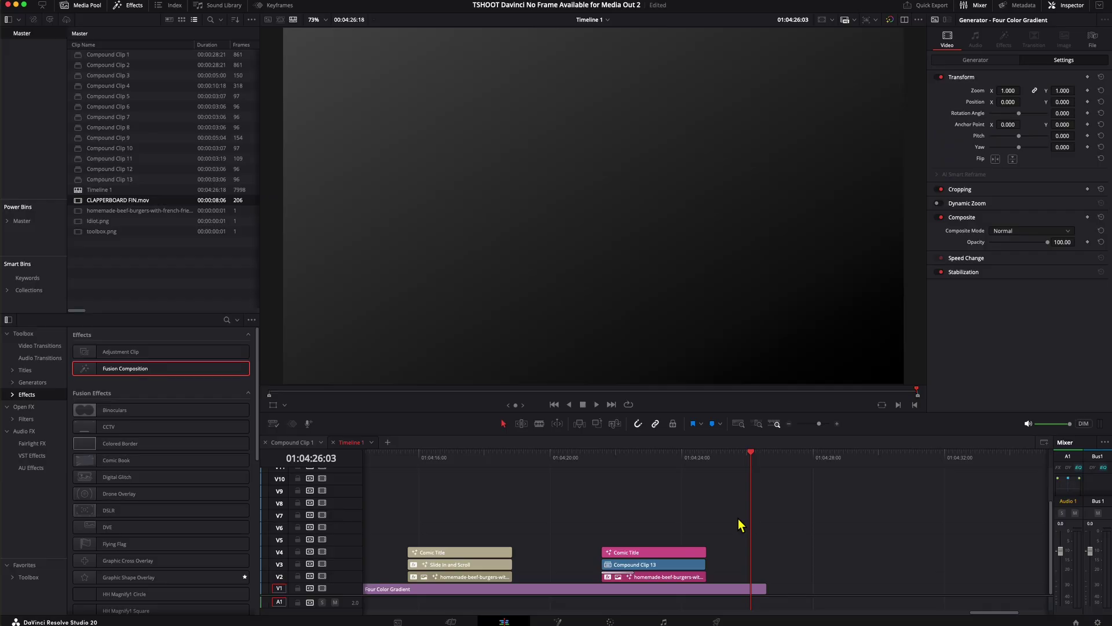
Step: Open Compound Clip 13 in Fusion, play through its composition to check the title, and return to the Edit page
left_click(691, 568)
right_click(691, 574)
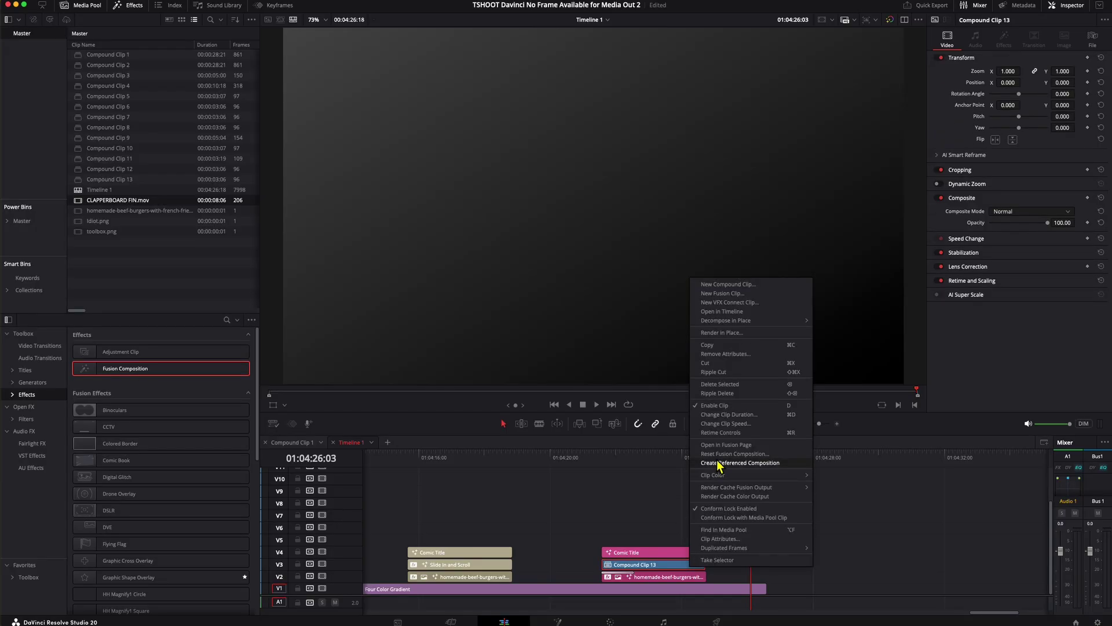
left_click(725, 445)
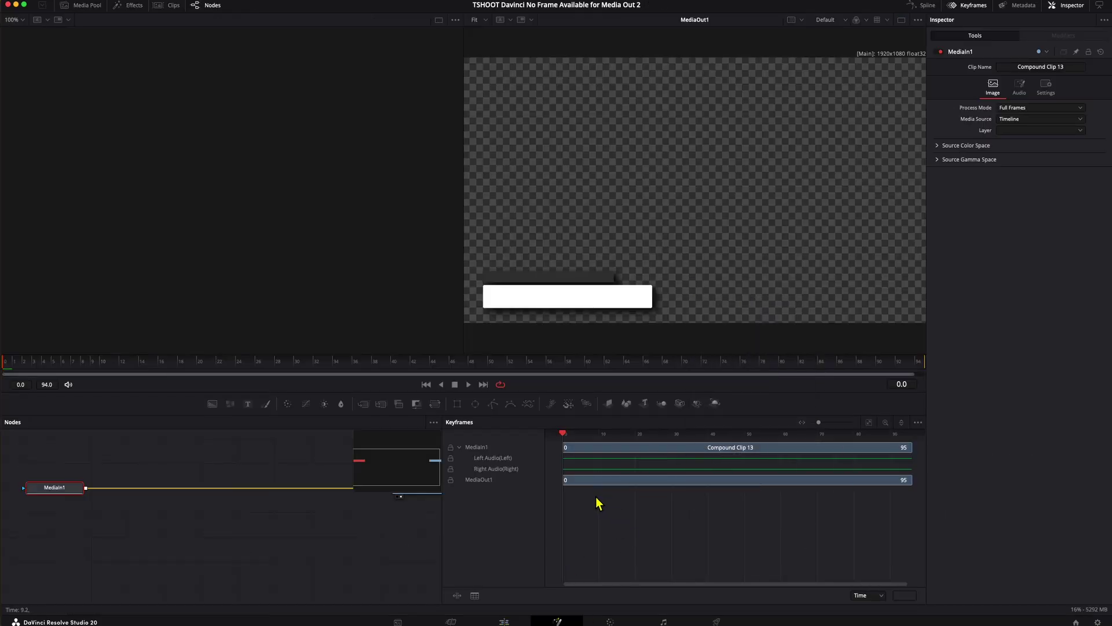
left_click(446, 370)
left_click_drag(446, 370, 81, 372)
left_click(455, 385)
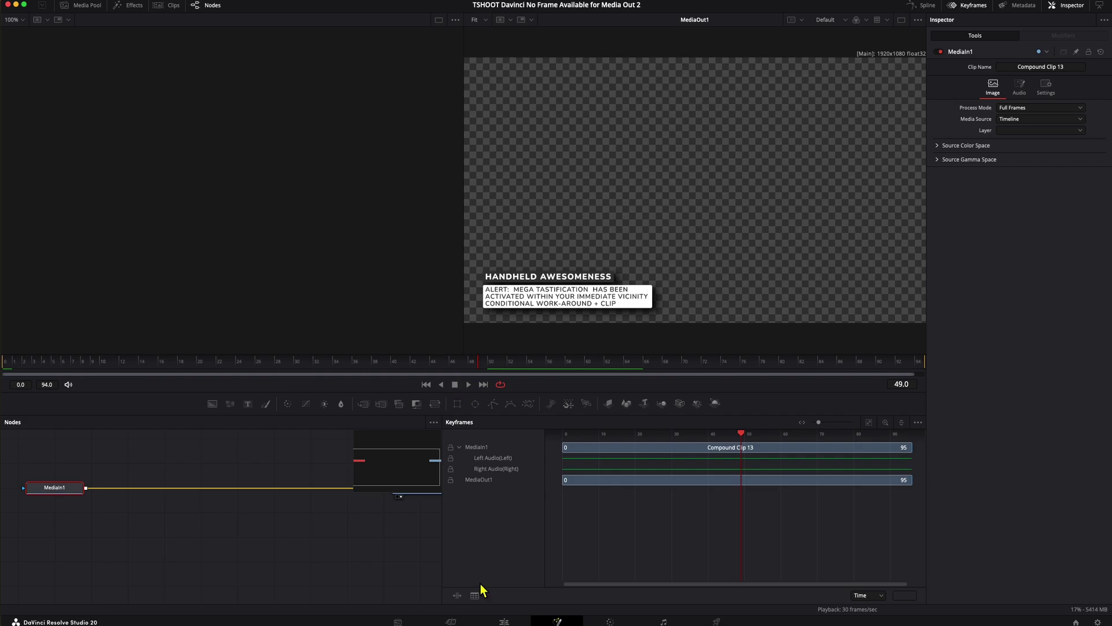
left_click(504, 622)
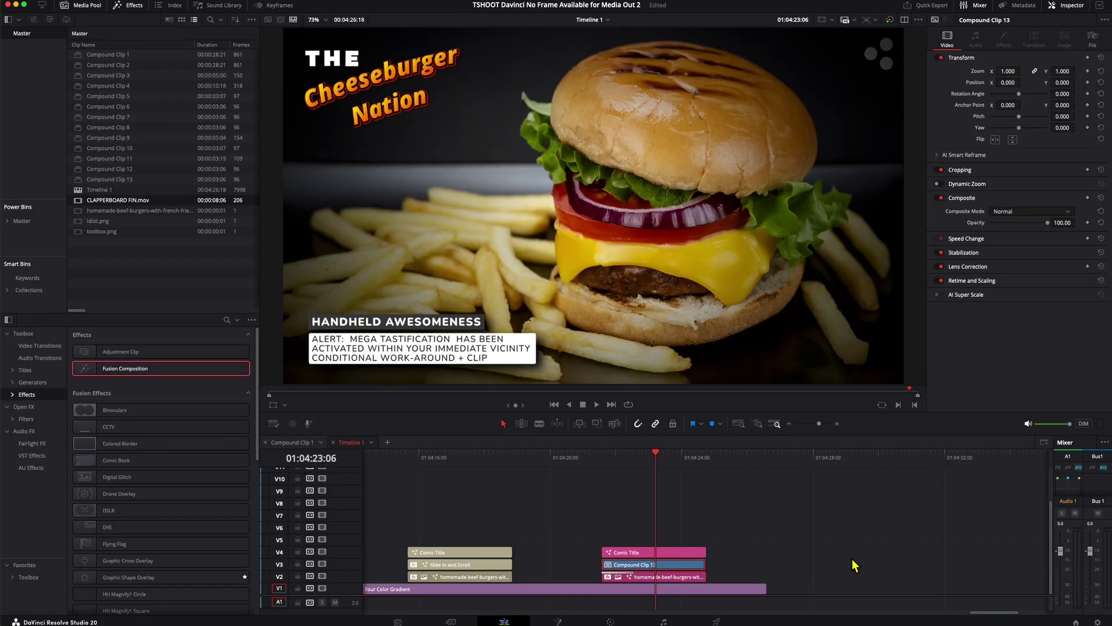